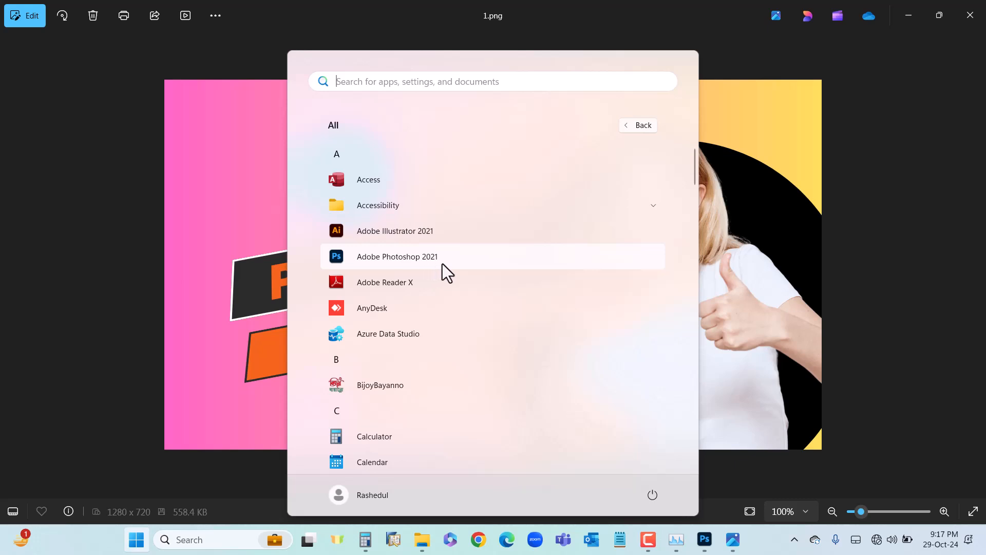
Step: Search the installed apps for Photoshop and open Adobe Photoshop 2021
left_click(447, 86)
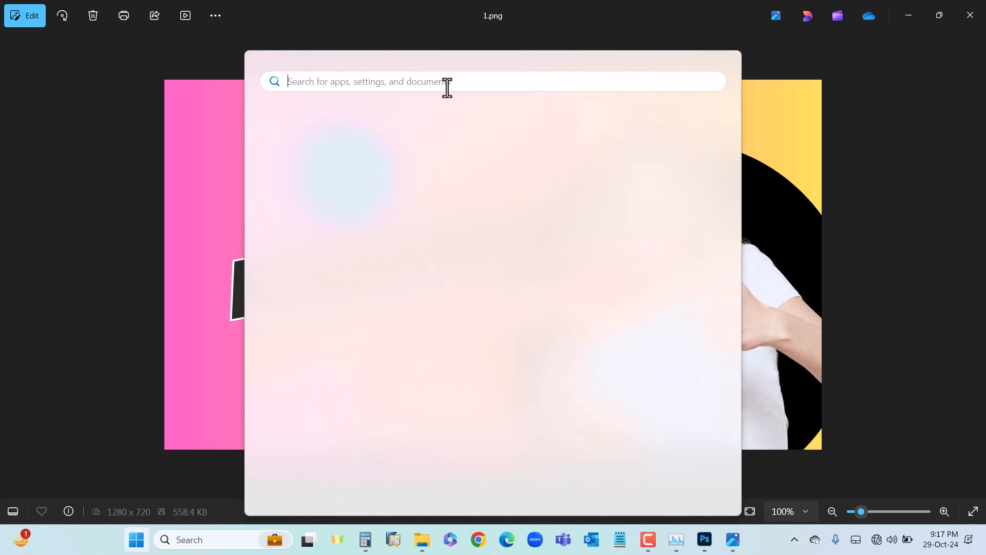
type("phot")
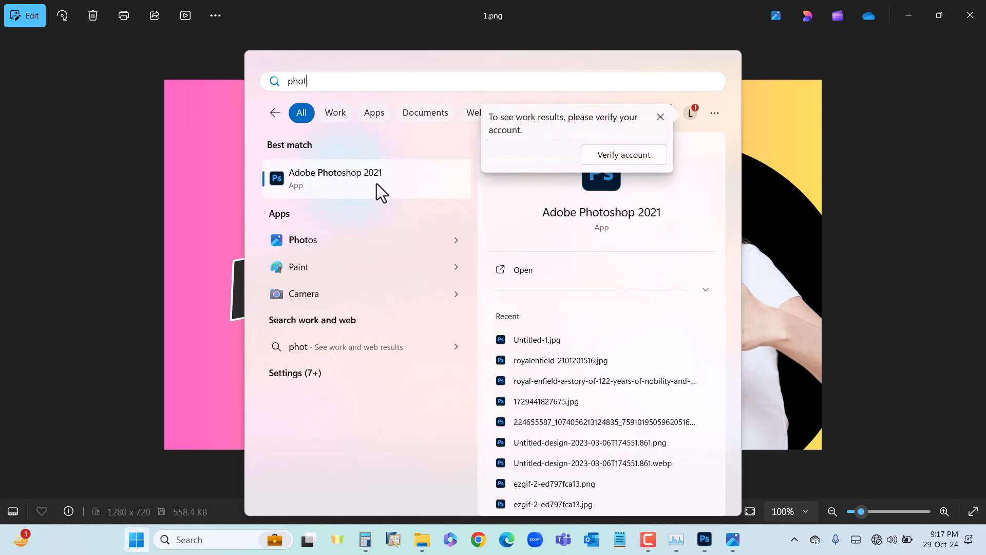
left_click(524, 277)
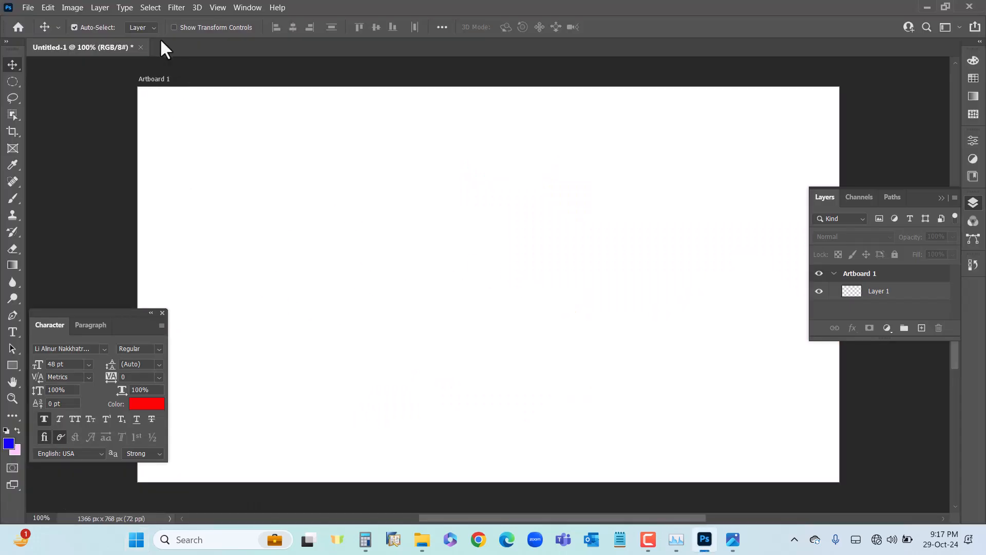
Step: Close the Untitled-1 document without saving it and hide the floating Character panel
left_click(141, 48)
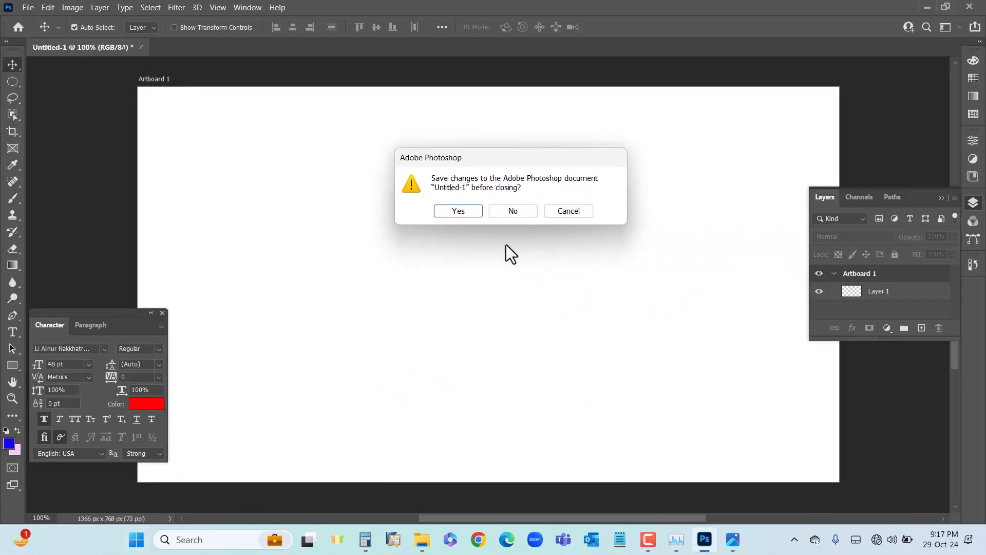
left_click(511, 211)
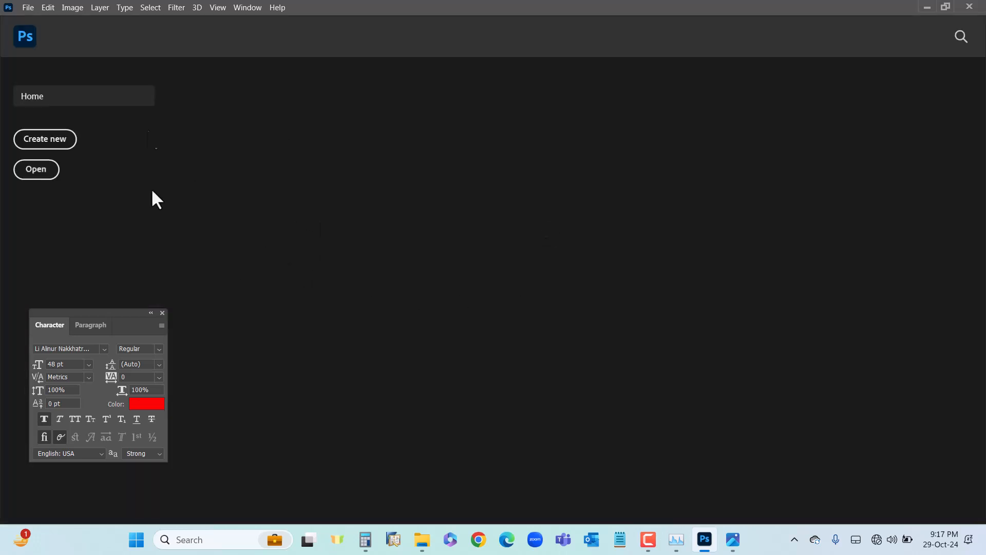
left_click(162, 313)
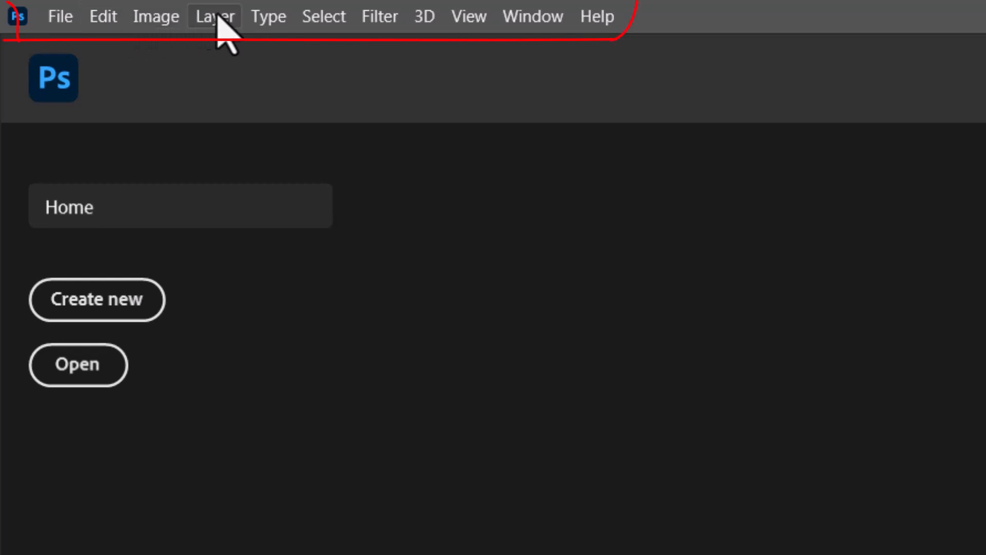
Step: Examine the commands grouped under File, Edit, Image, Layer, Type, Select, Filter and Help
left_click(774, 29)
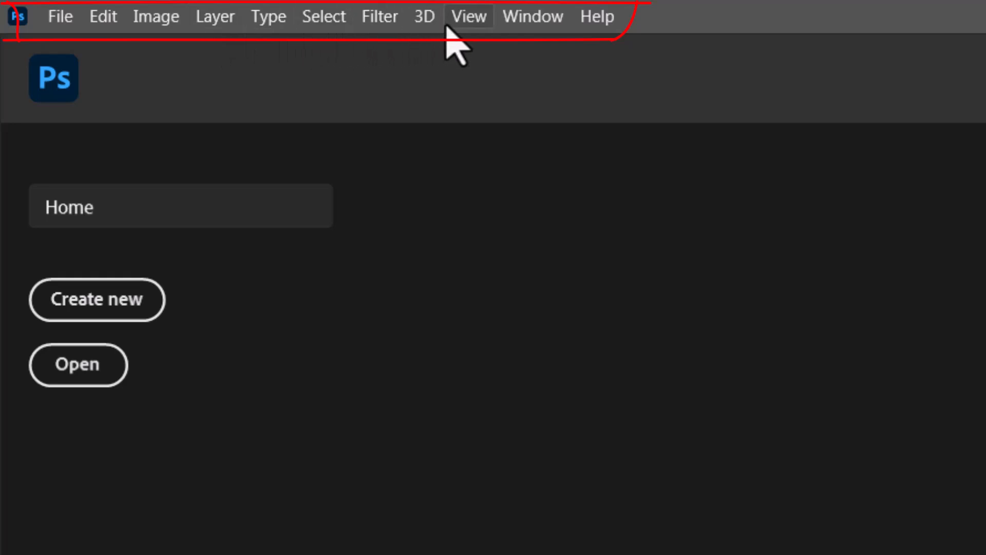
left_click(66, 24)
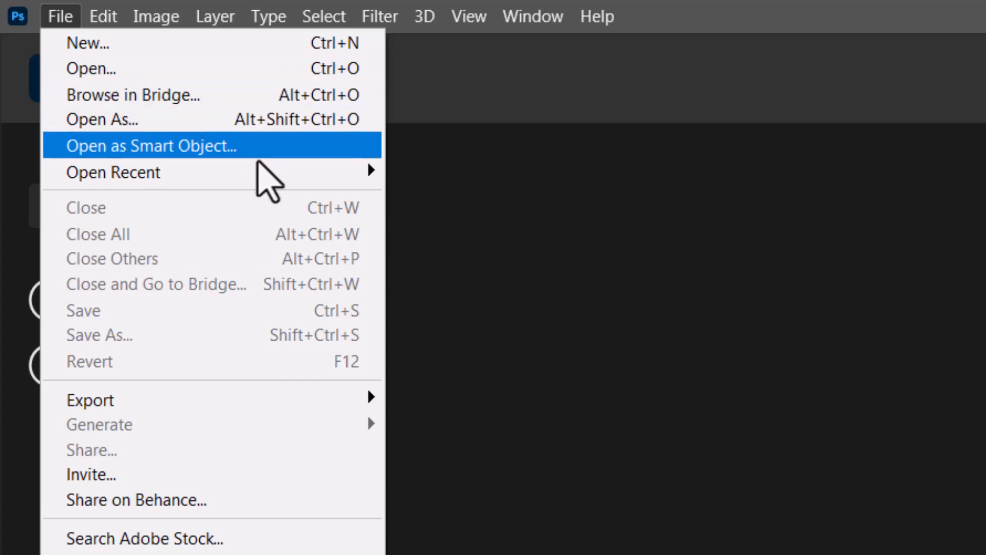
mouse_move(261, 173)
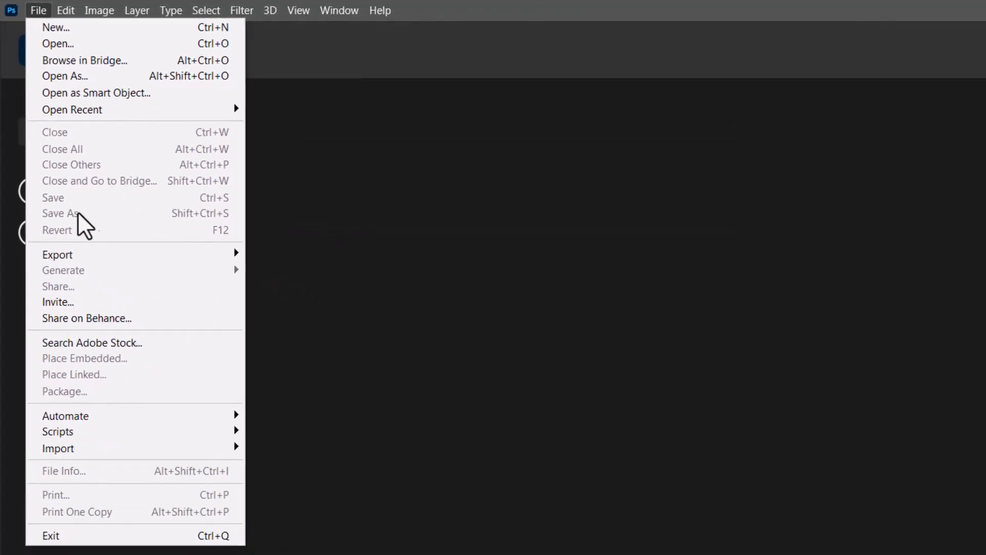
mouse_move(99, 255)
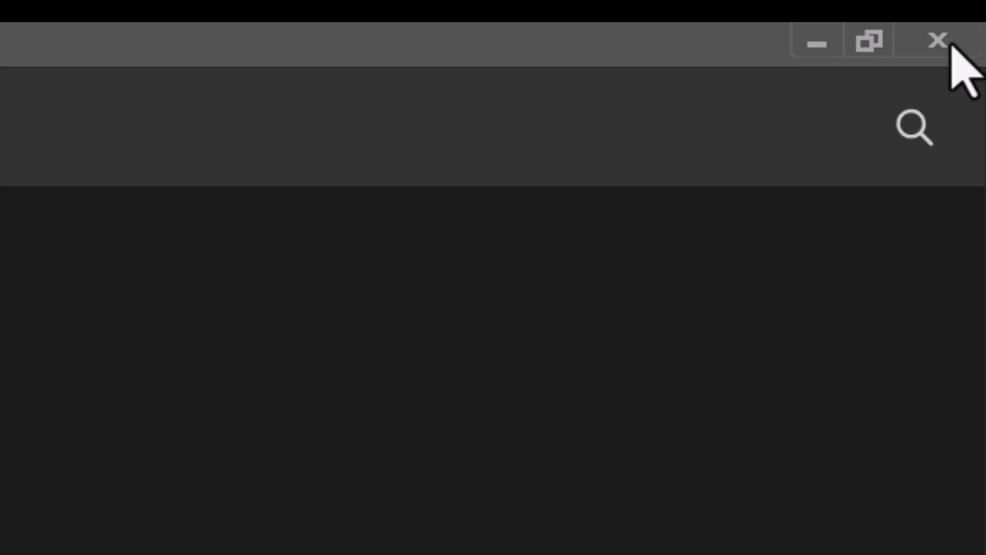
mouse_move(50, 1)
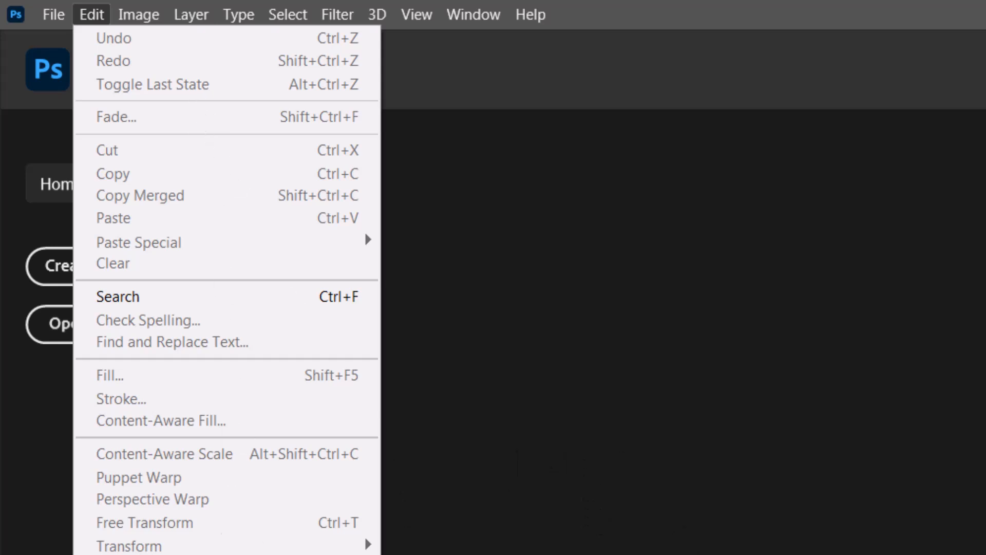
mouse_move(124, 10)
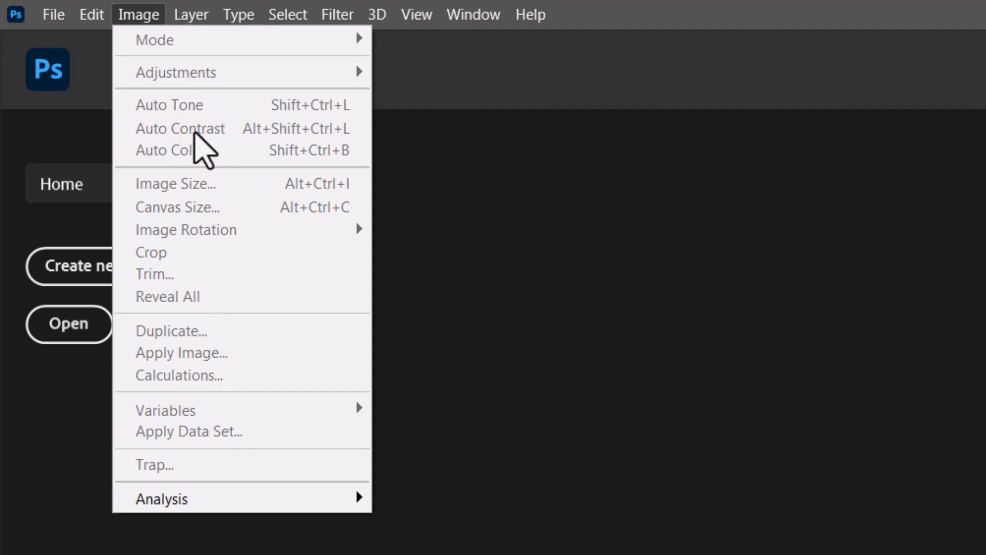
mouse_move(179, 15)
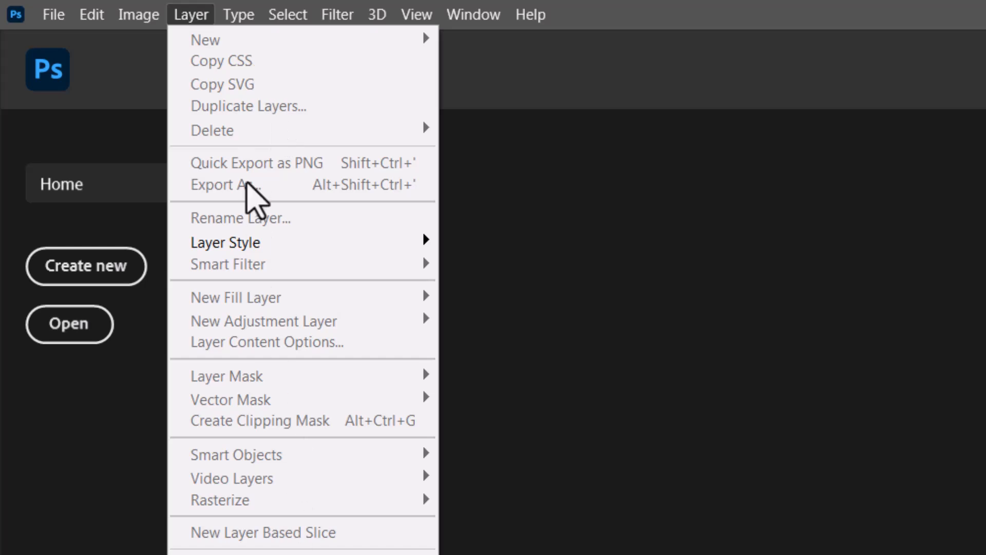
mouse_move(246, 12)
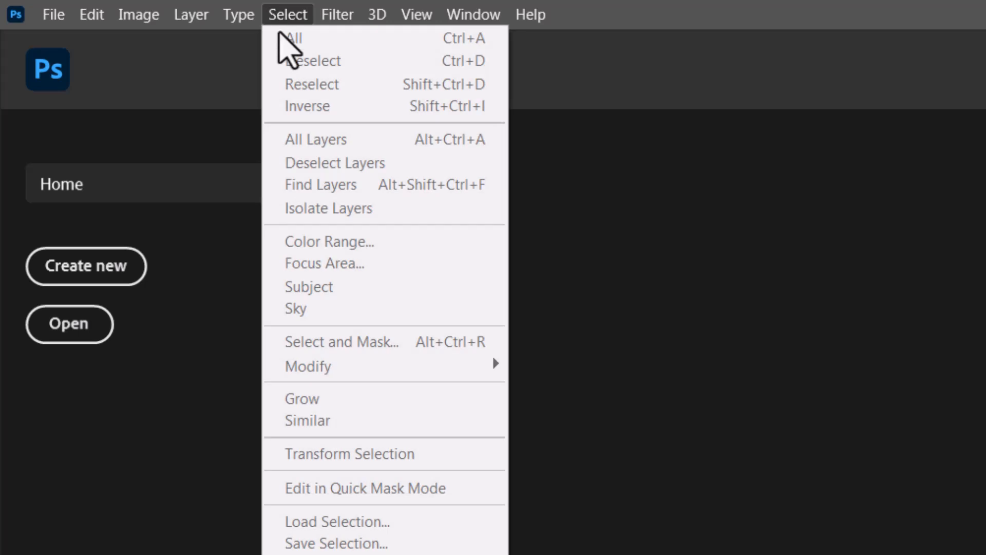
mouse_move(335, 11)
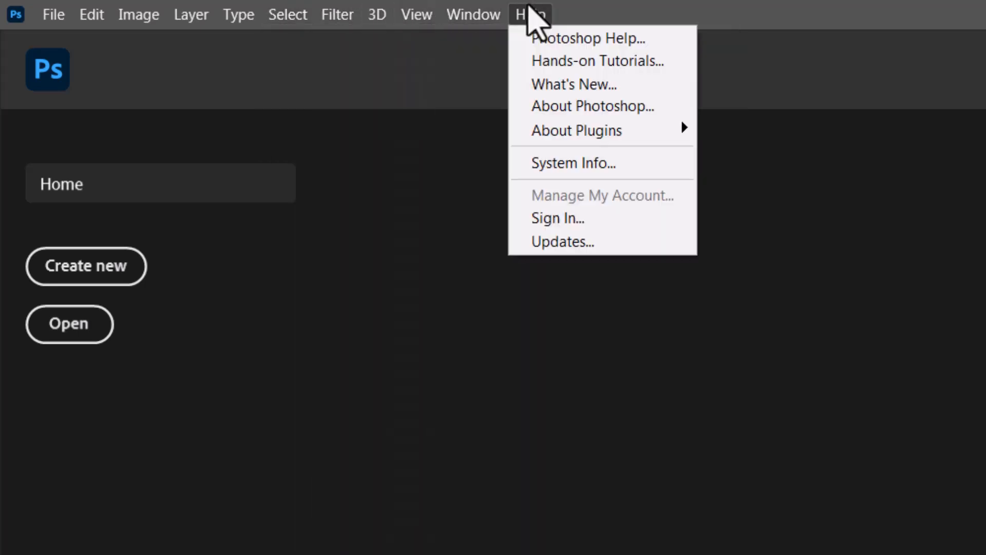
left_click(357, 328)
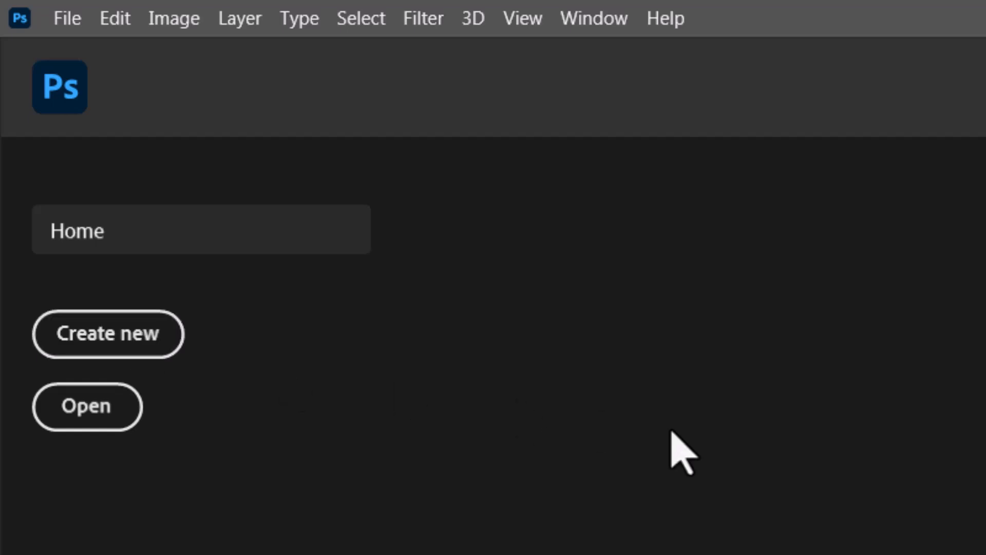
Step: Start creating a new document and move the New Document dialog lower on the screen
left_click(60, 16)
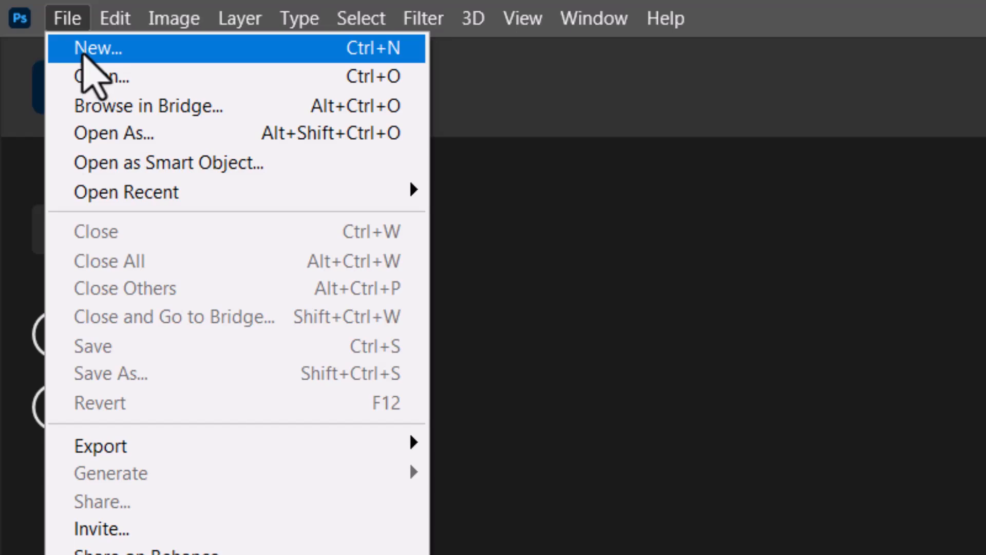
left_click(3, 105)
left_click(116, 334)
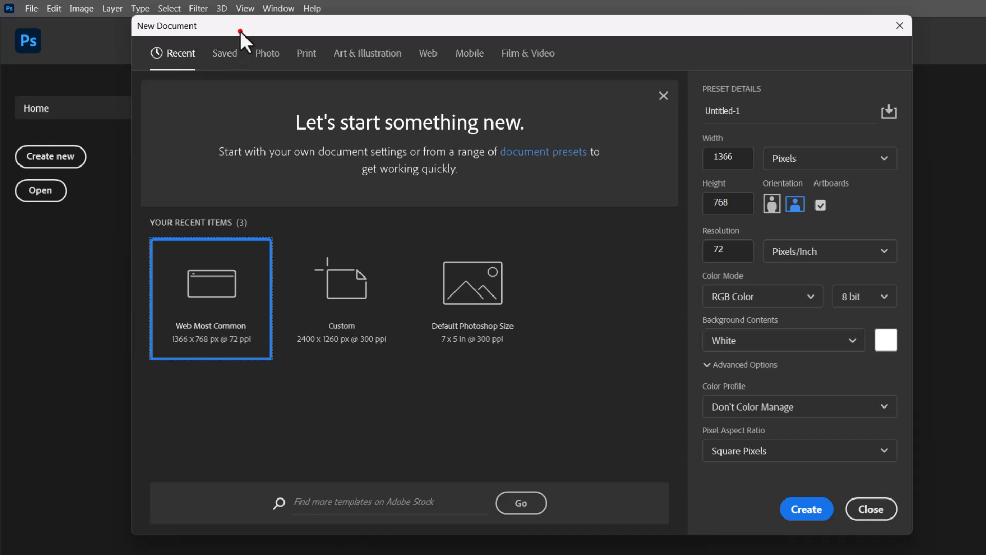
left_click_drag(239, 32, 242, 110)
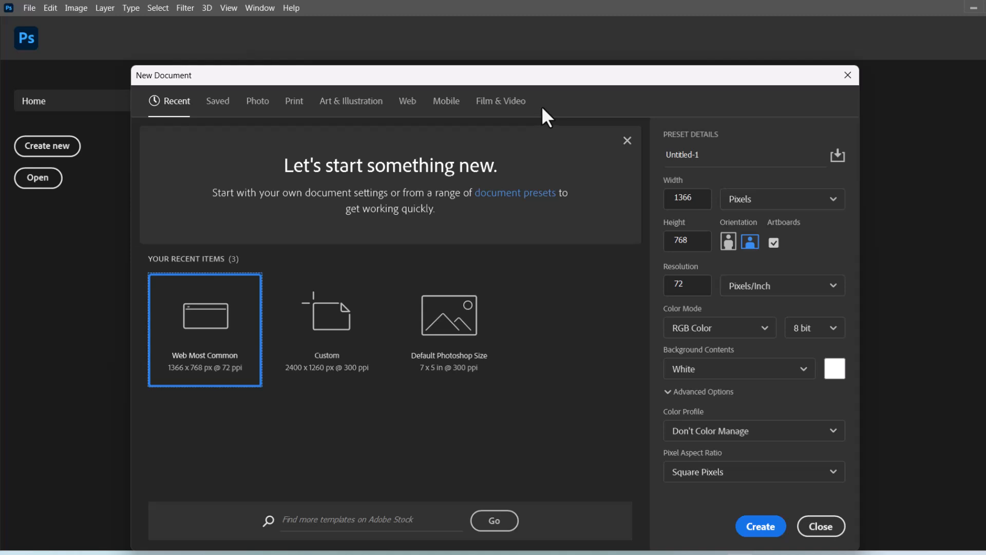
Step: Examine the blank document presets for Photo, Print, Art & Illustration and Web
left_click(259, 105)
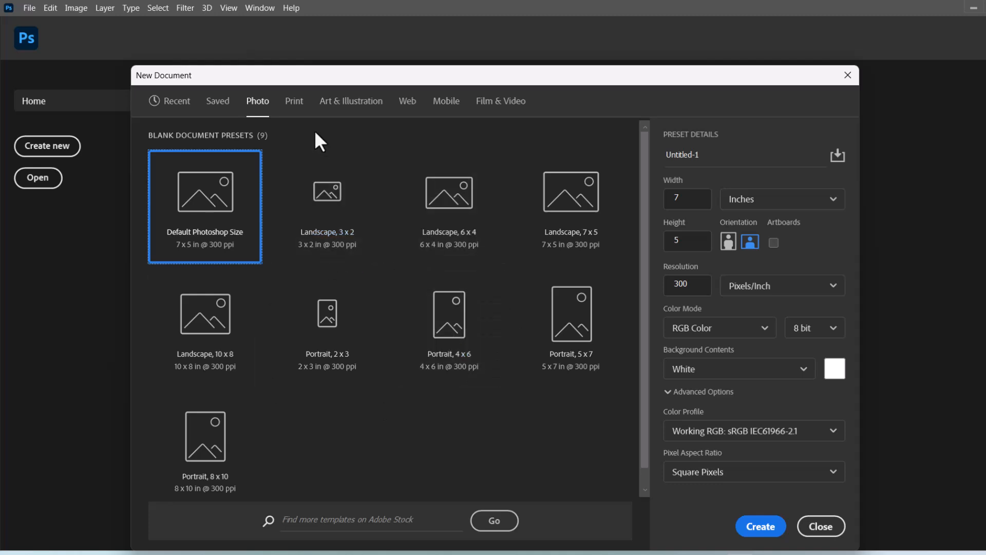
left_click(298, 105)
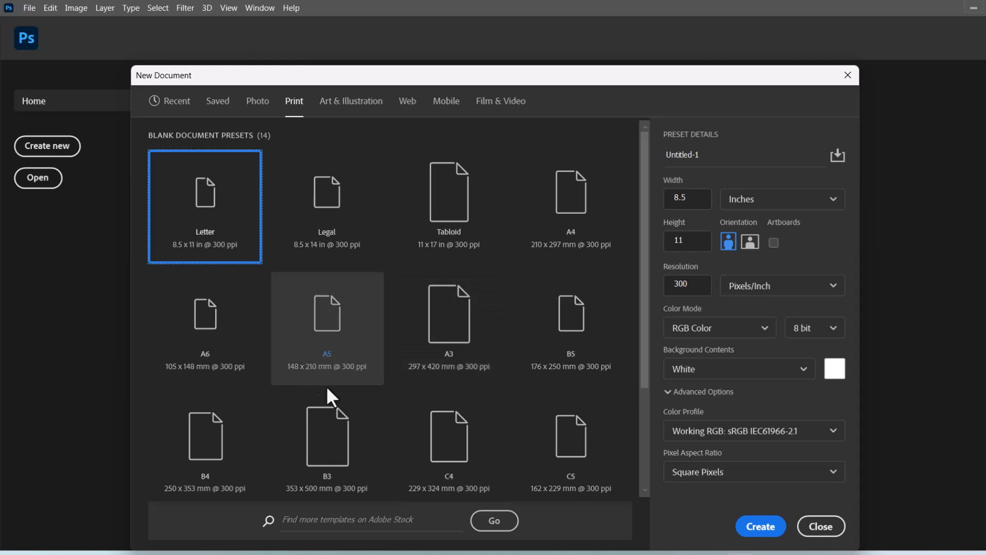
scroll(483, 409, "down", 3)
scroll(483, 409, "up", 3)
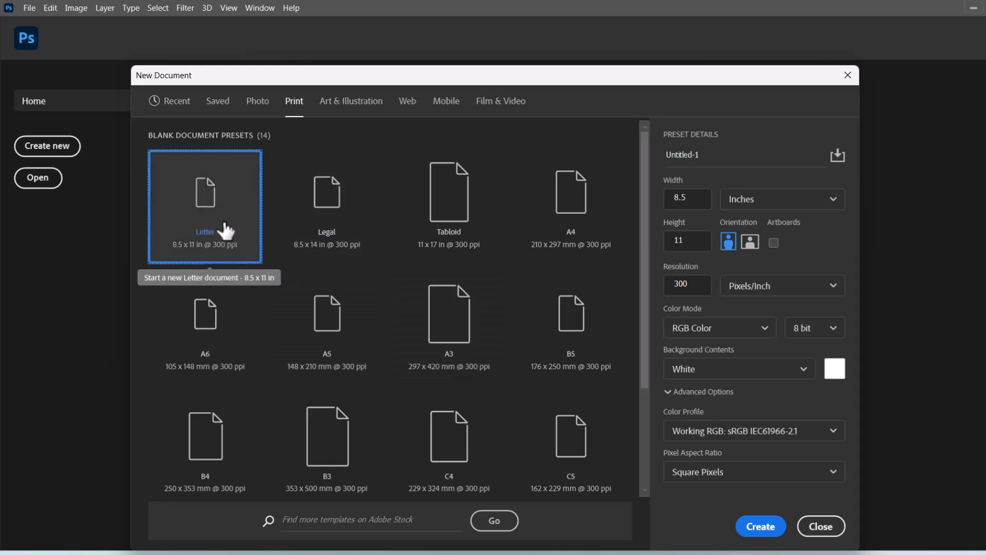
left_click(349, 102)
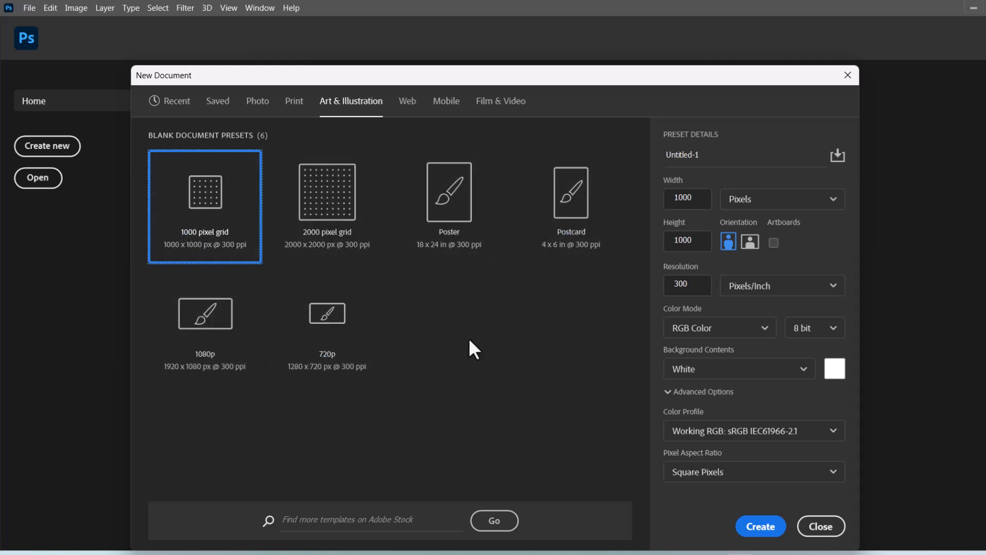
left_click(408, 101)
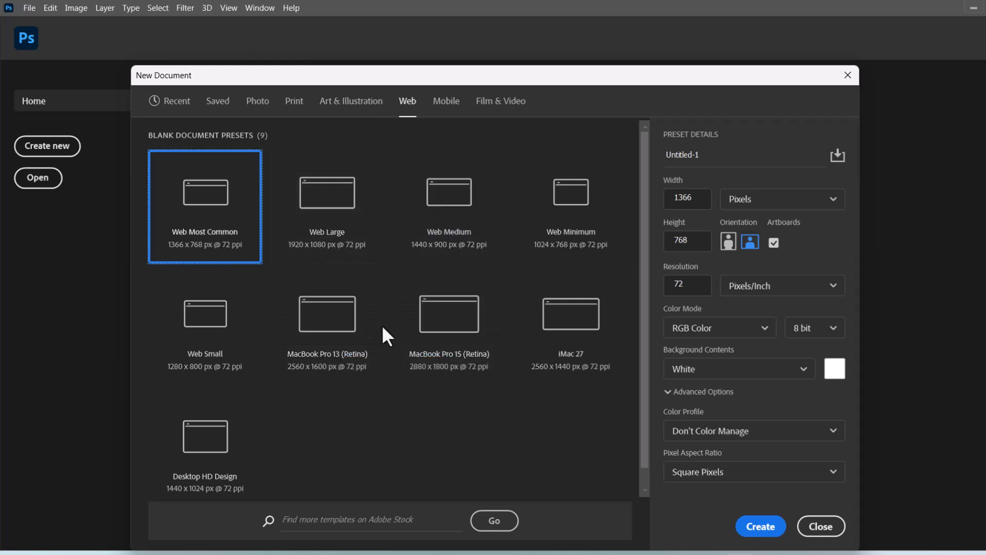
Step: Check the color mode options offered for the Web document presets
left_click(400, 406)
left_click(409, 101)
left_click(729, 329)
left_click(729, 329)
left_click(408, 105)
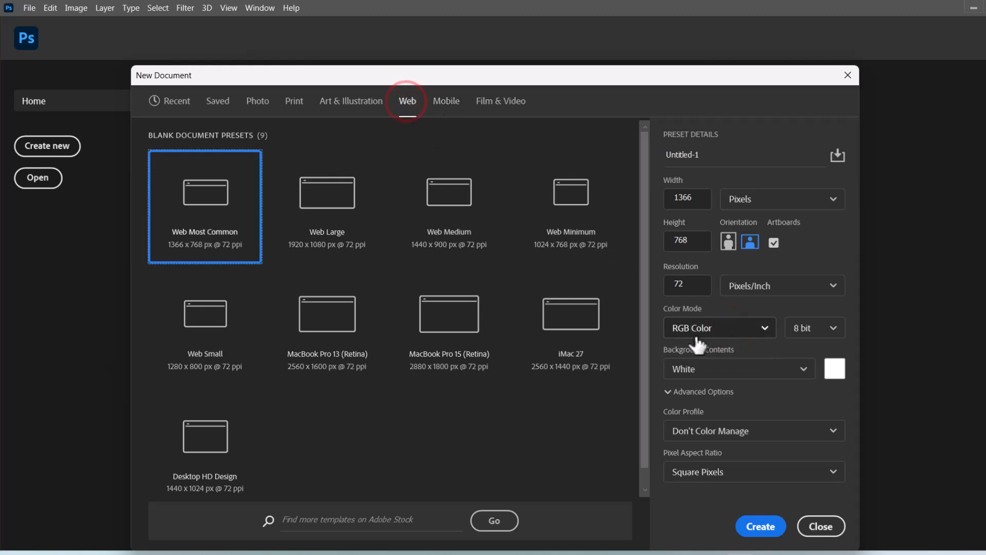
Step: Try the Legal, Tabloid and A4 print presets in turn, returning to Legal
left_click(294, 103)
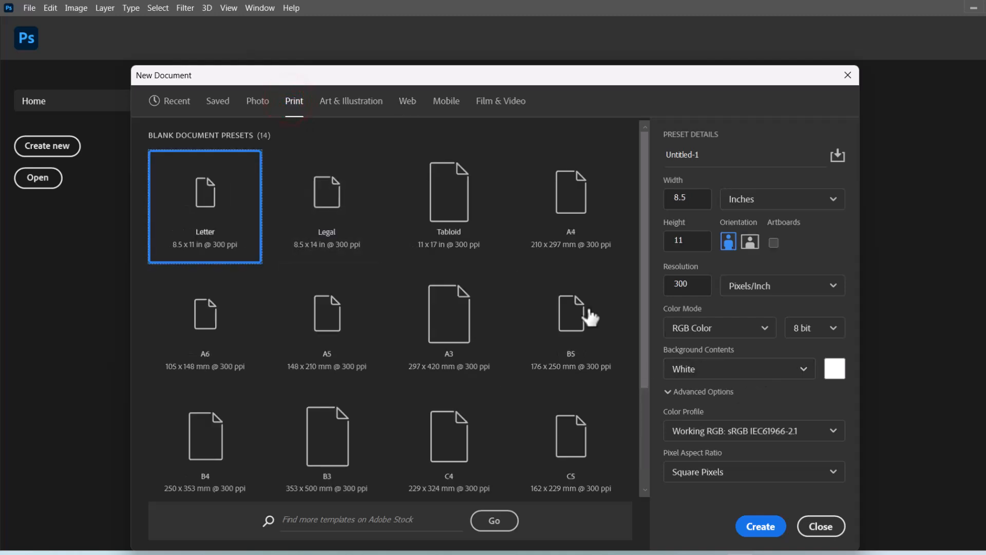
left_click(331, 203)
left_click(450, 201)
left_click(546, 215)
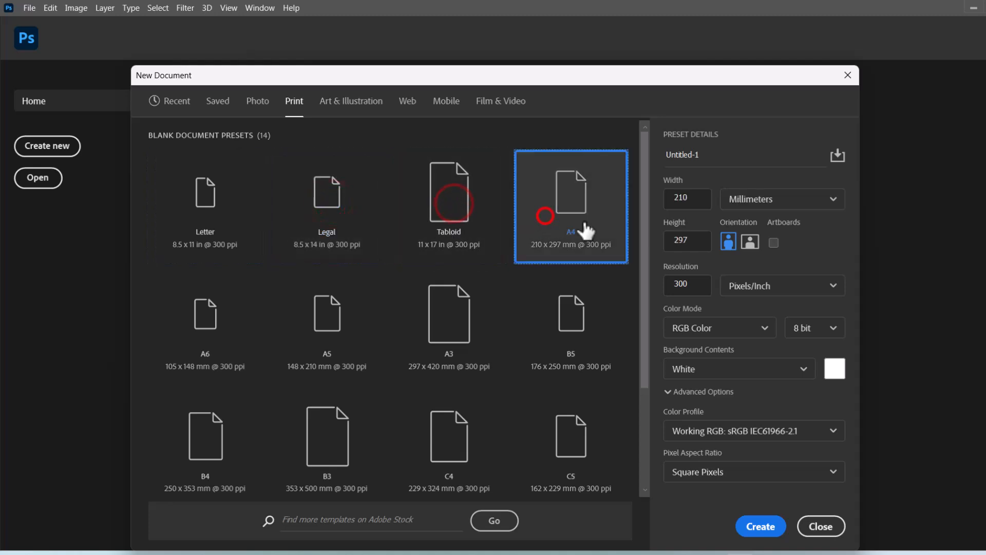
left_click(476, 217)
left_click(332, 233)
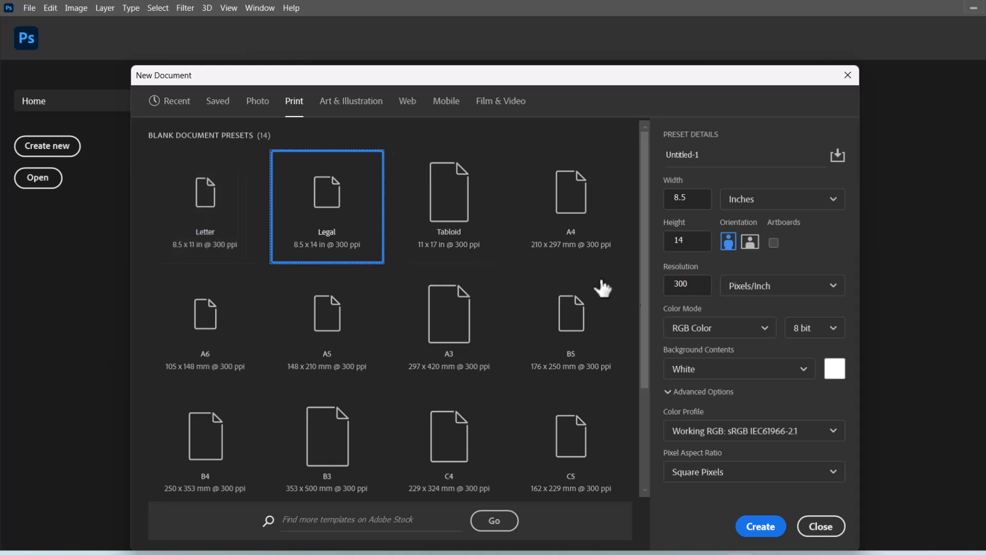
Step: Set the color mode of the Legal preset to CMYK Color and view the remaining print sizes
left_click(720, 328)
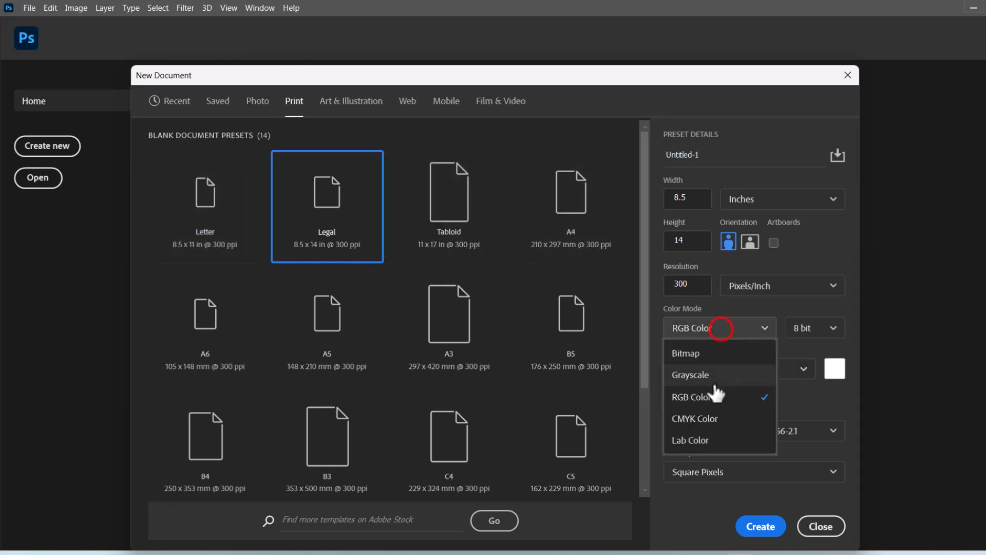
left_click(712, 419)
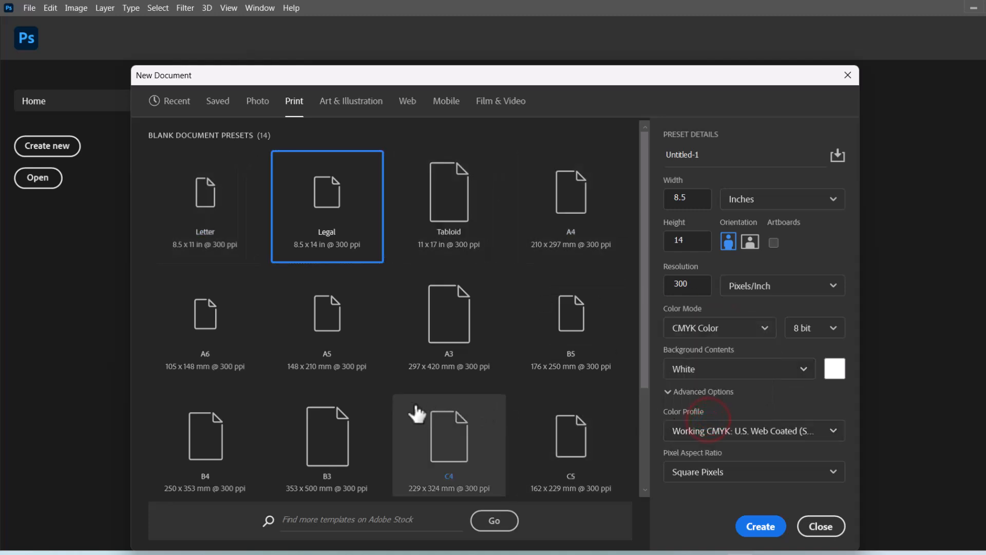
scroll(346, 424, "down", 3)
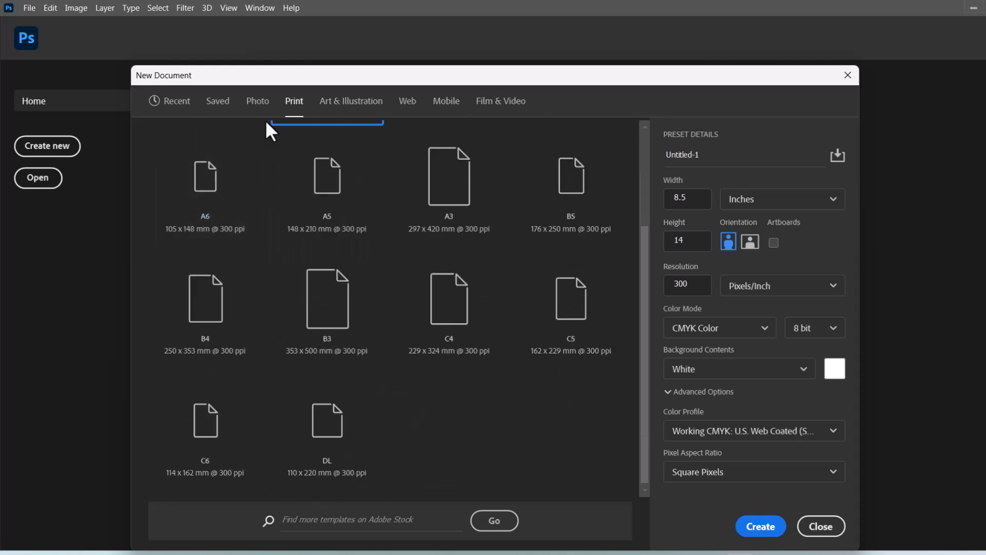
Step: Try the 2000 pixel grid, Poster, Postcard and 1000 pixel grid presets for Art & Illustration
left_click(351, 101)
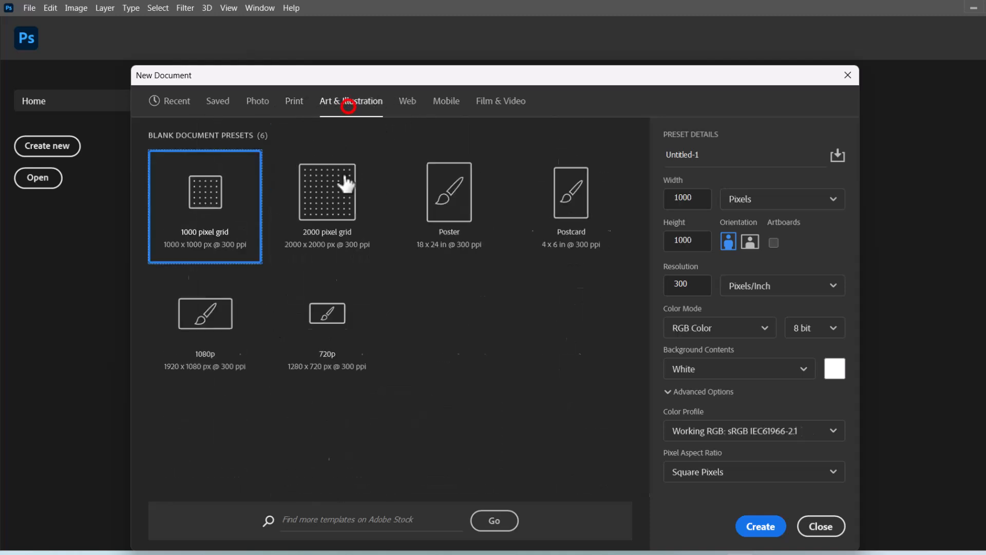
left_click(328, 200)
left_click(430, 208)
left_click(529, 202)
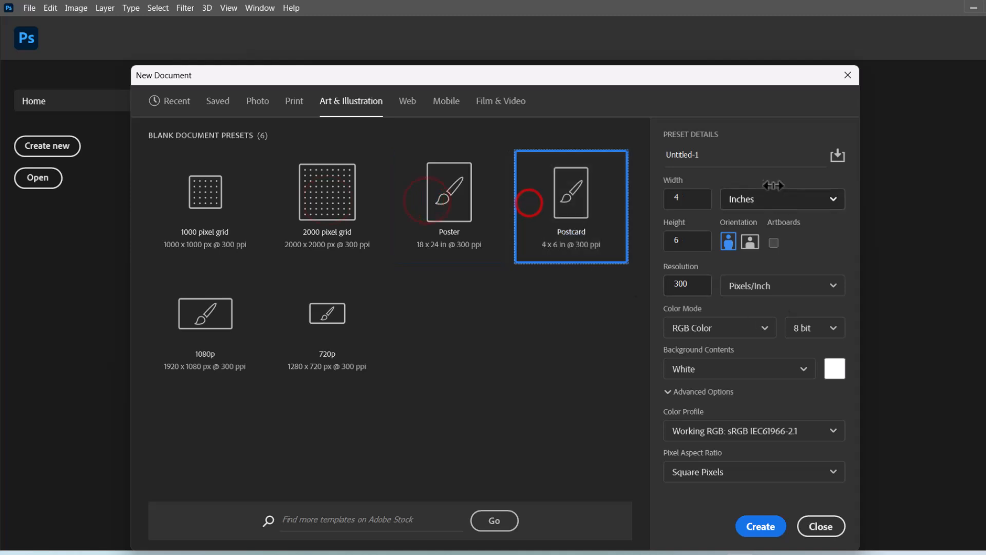
left_click(198, 219)
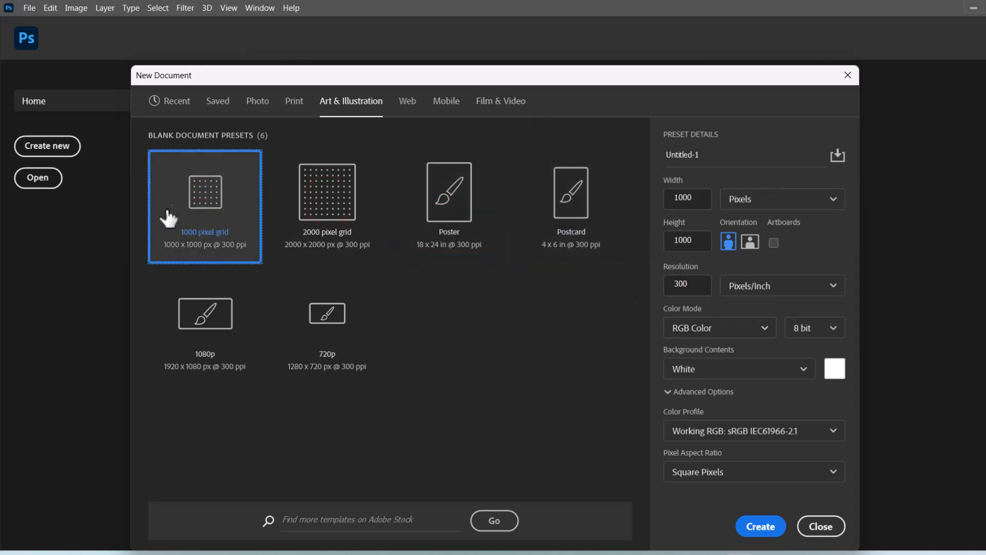
Step: Choose the Web Most Common preset and set its resolution to 300 pixels/inch
left_click(405, 100)
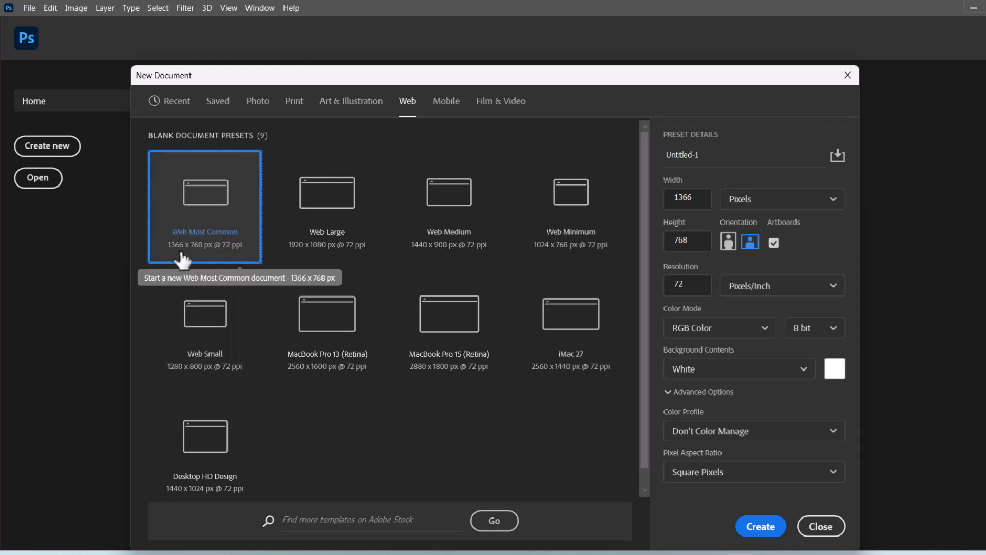
left_click(231, 211)
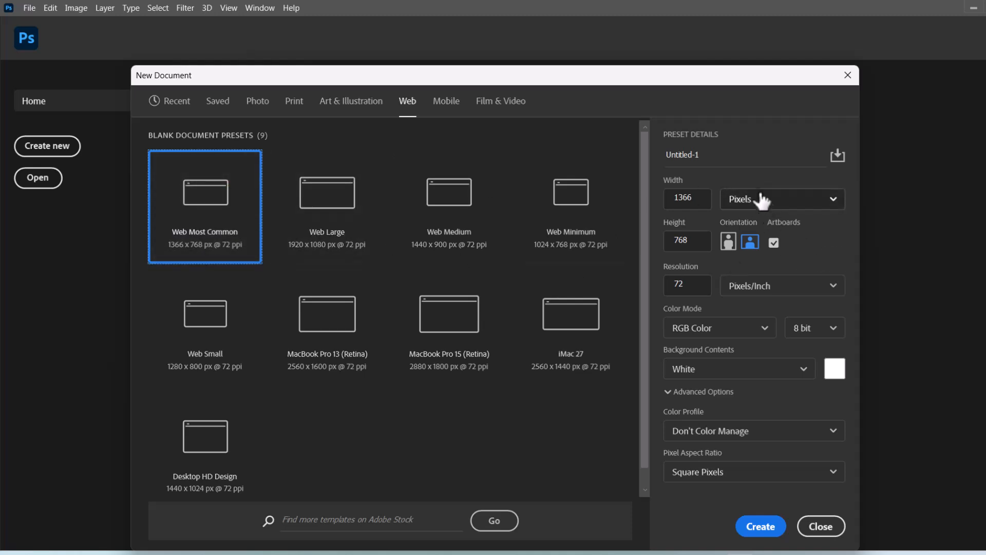
double_click(689, 281)
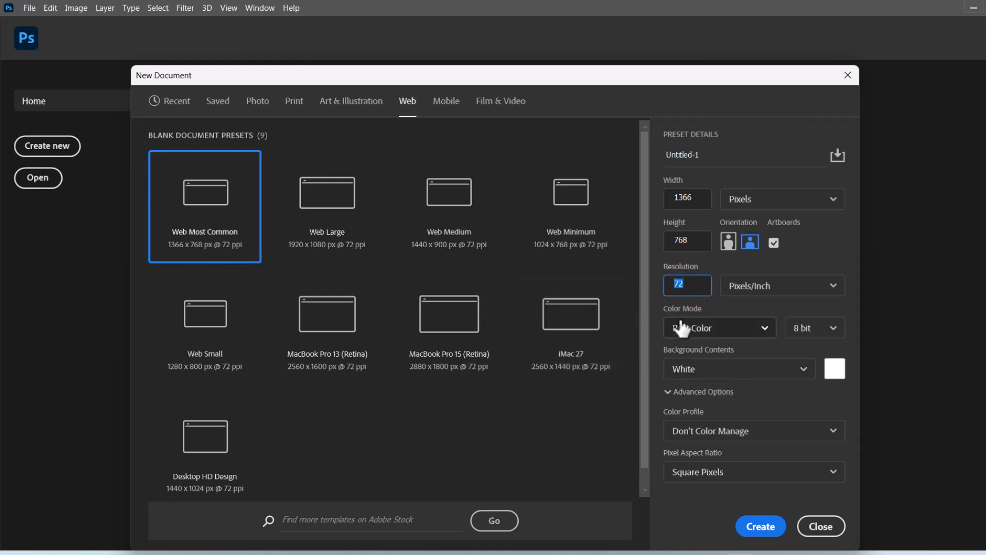
type("300")
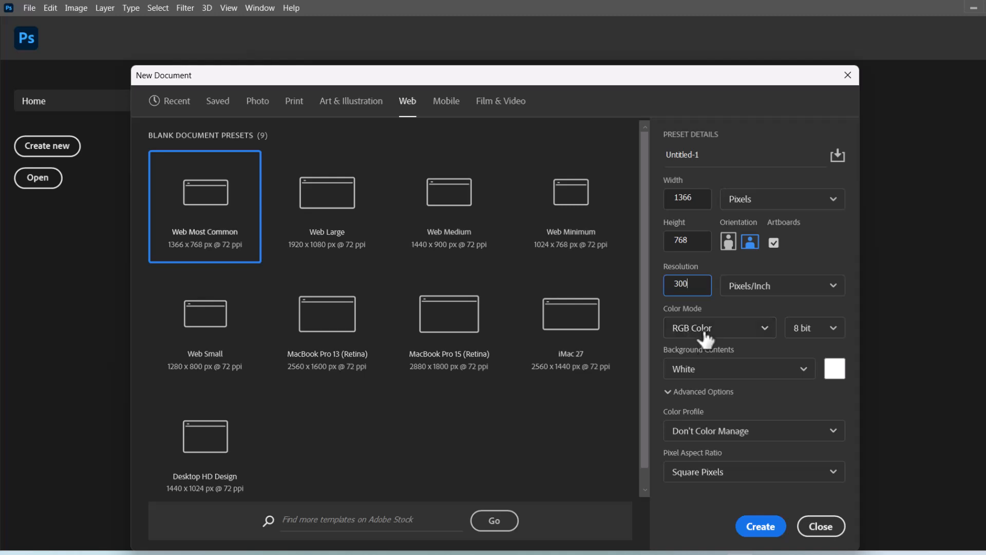
left_click(809, 251)
Step: Check the color mode and background contents options, keep RGB Color and White, and create the document
left_click(745, 333)
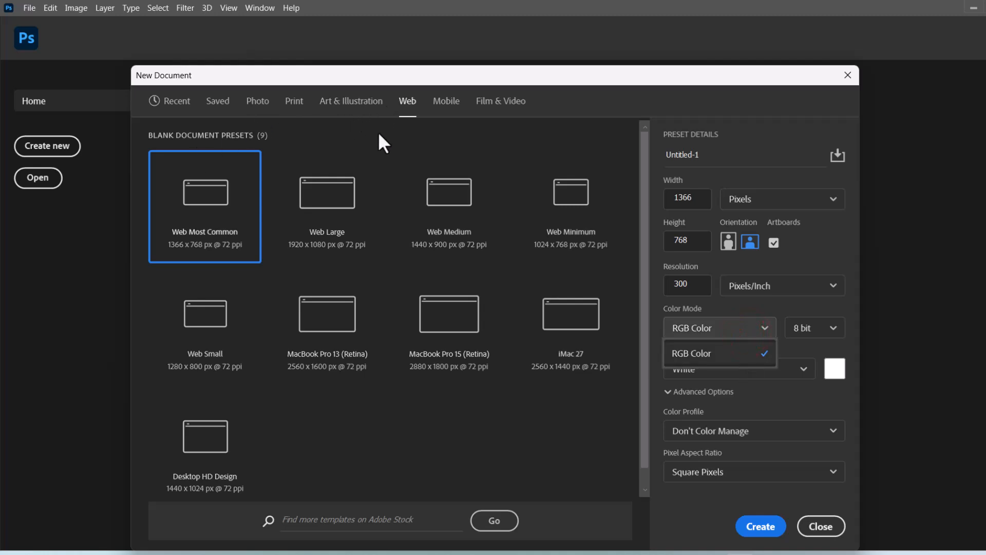
left_click(407, 137)
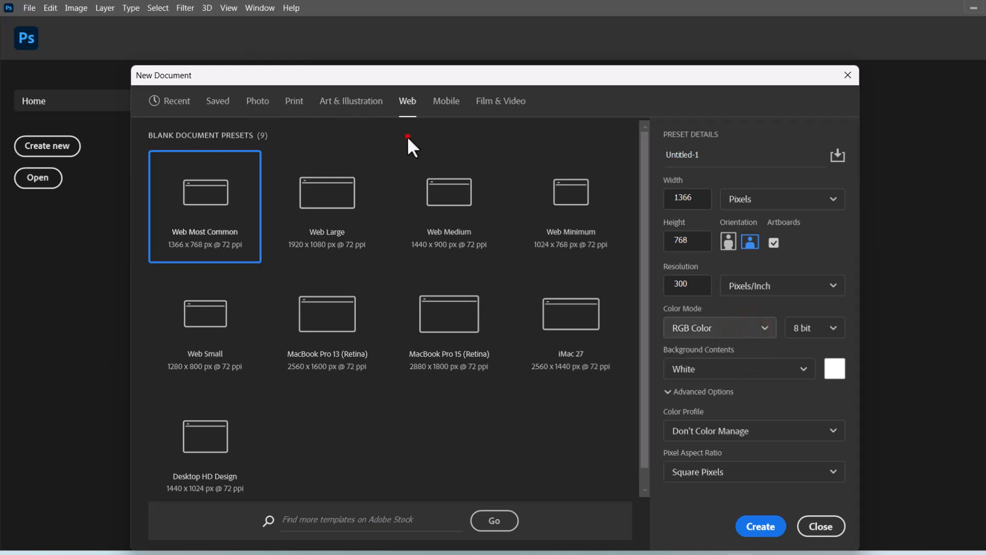
left_click(738, 332)
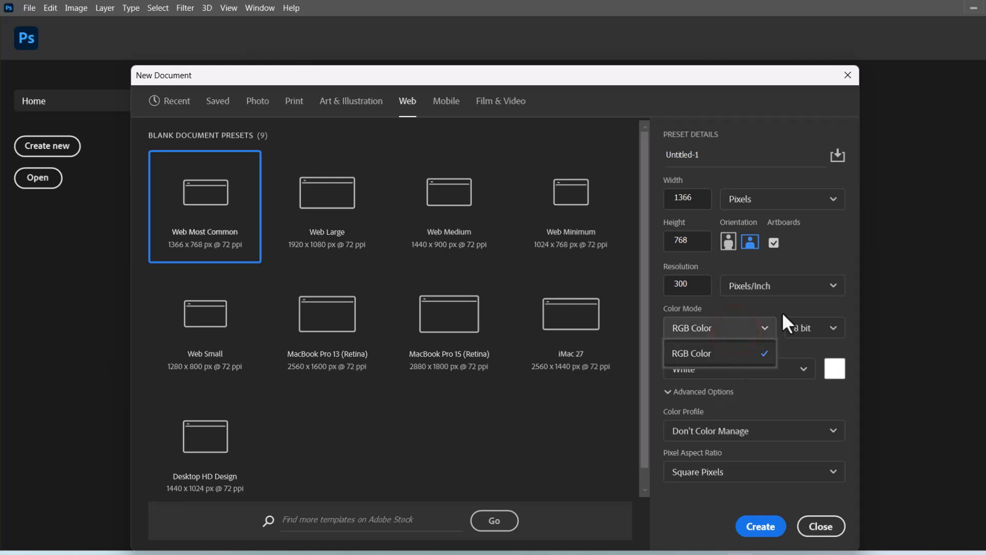
left_click(766, 314)
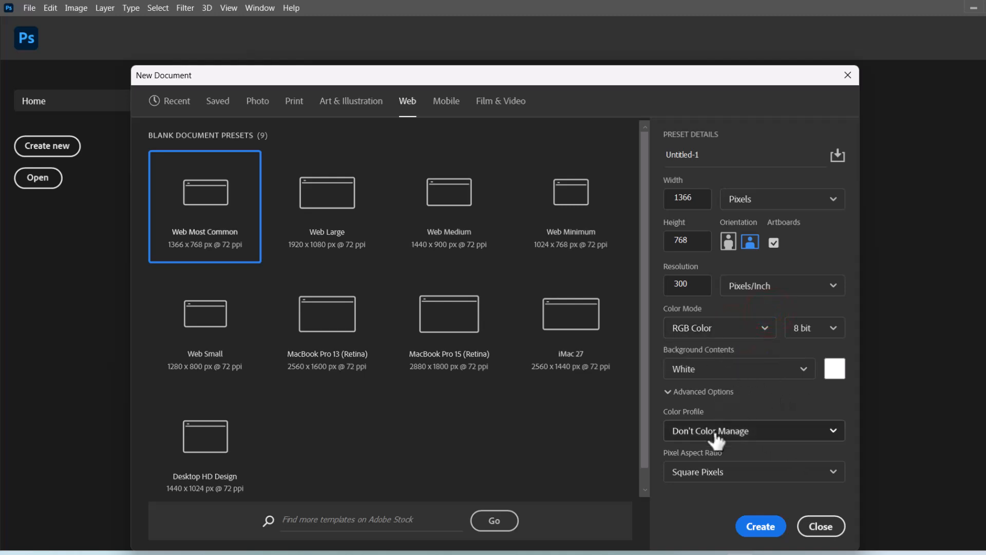
left_click(701, 373)
left_click(701, 372)
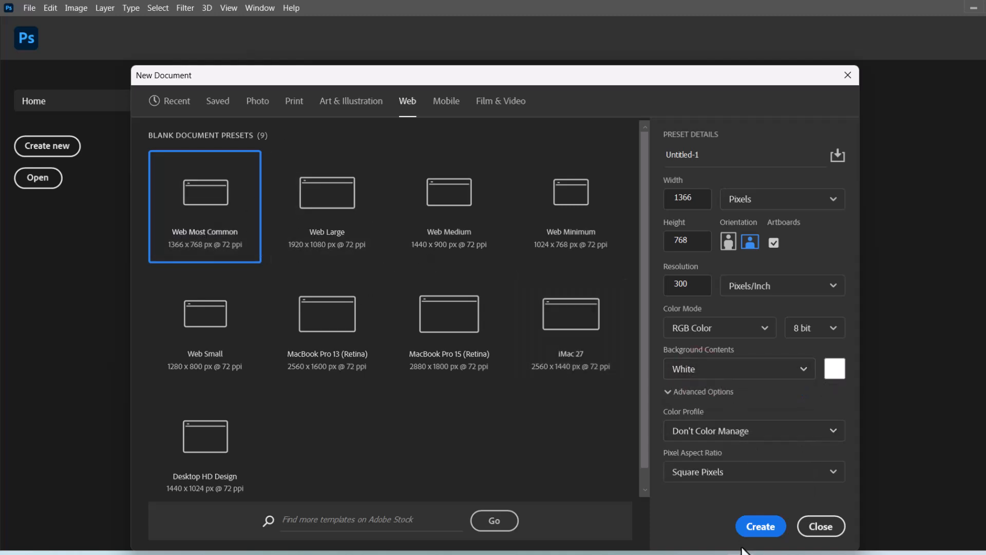
left_click(762, 528)
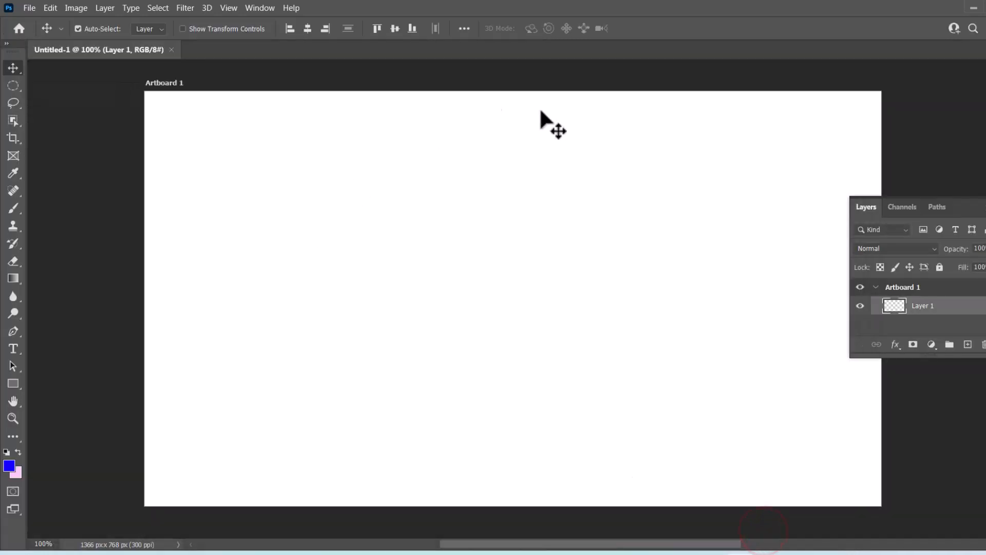
Step: Show the tools in two columns and, with the Layers panel closed, widen the panel dock to display the panel names
left_click_drag(590, 298, 520, 281)
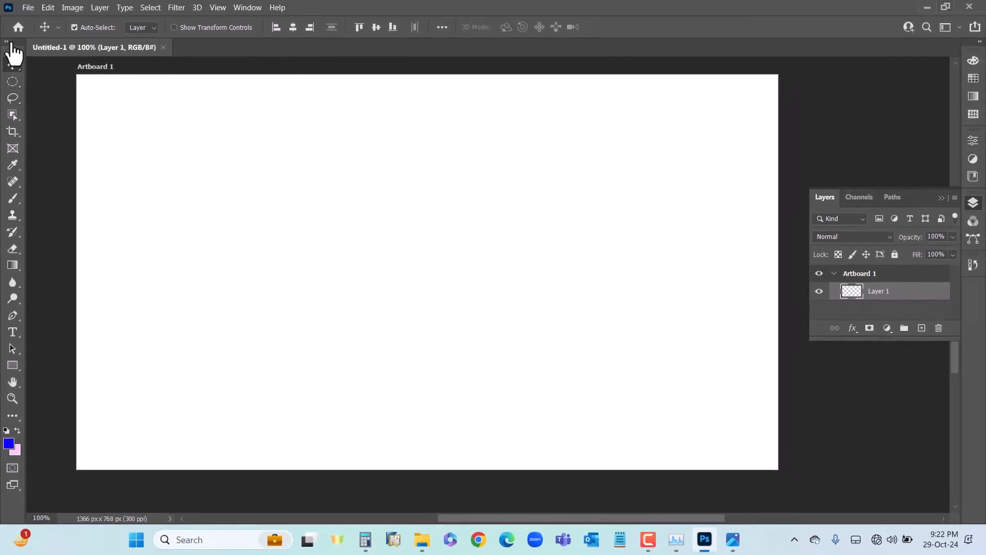
left_click(6, 42)
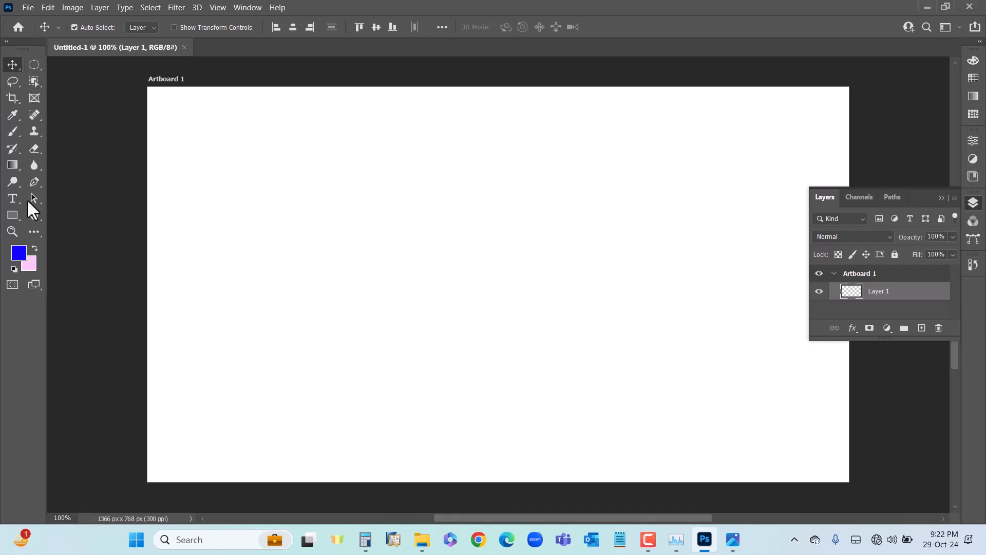
left_click(978, 206)
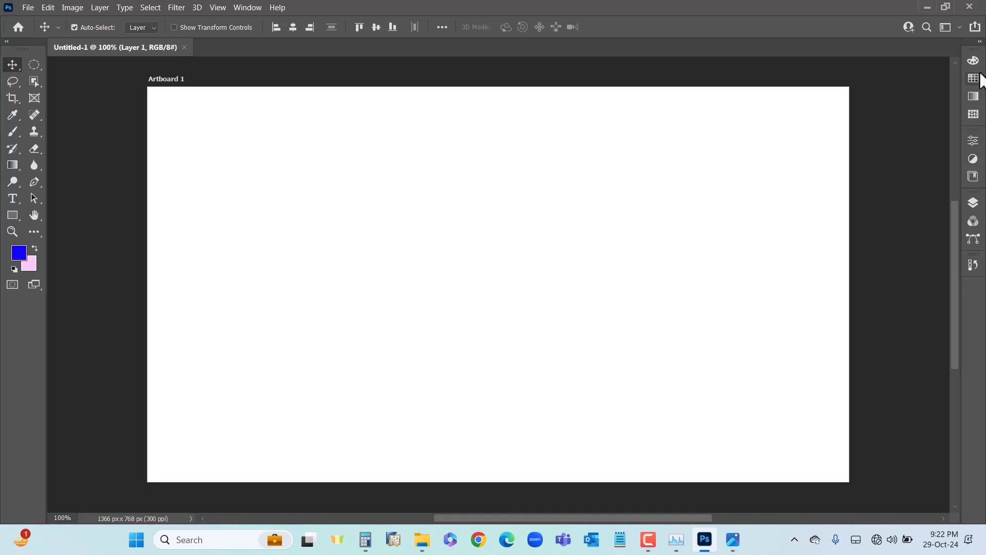
left_click(961, 195)
left_click(902, 57)
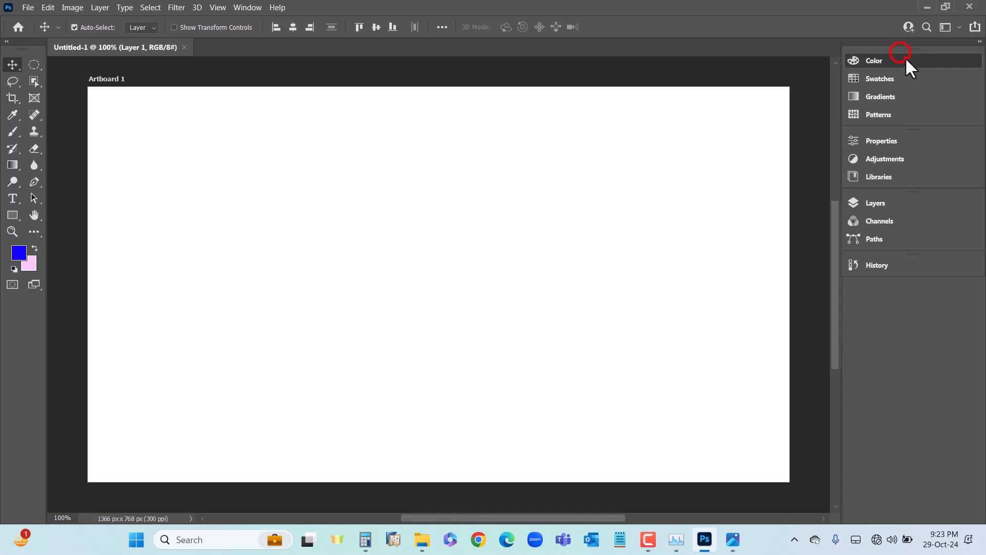
left_click(911, 61)
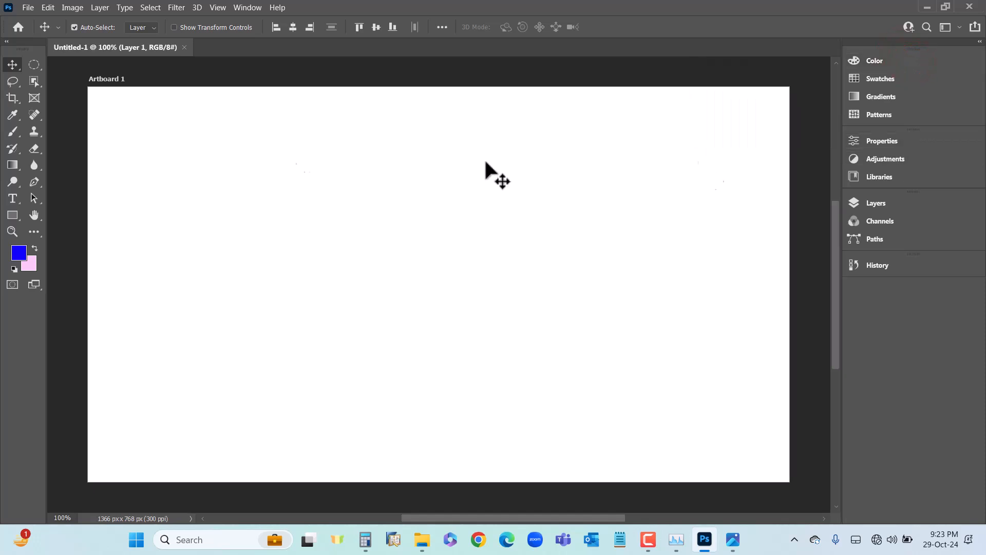
Step: Clear the artboard selection and switch the toolbar between one and two columns, ending with a single column
left_click(473, 172)
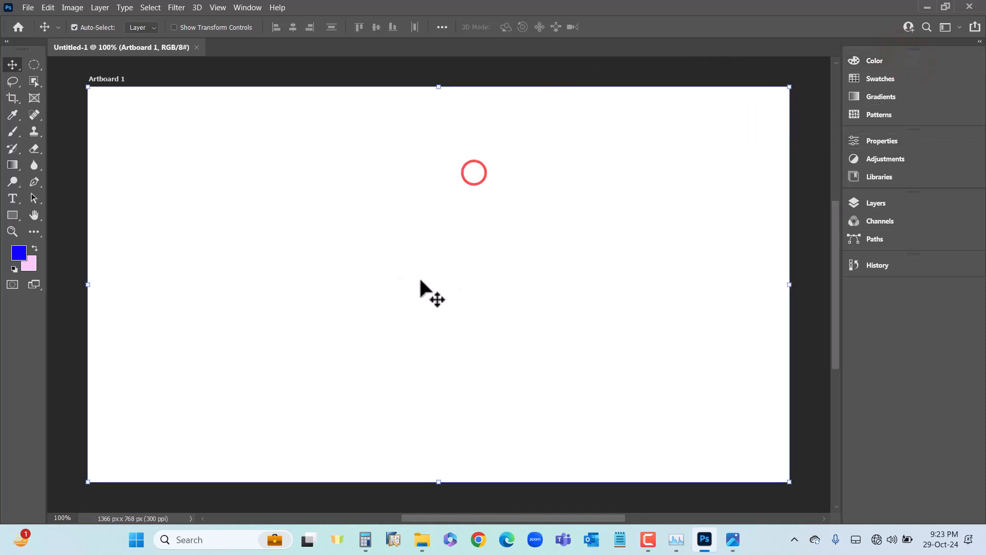
left_click(57, 135)
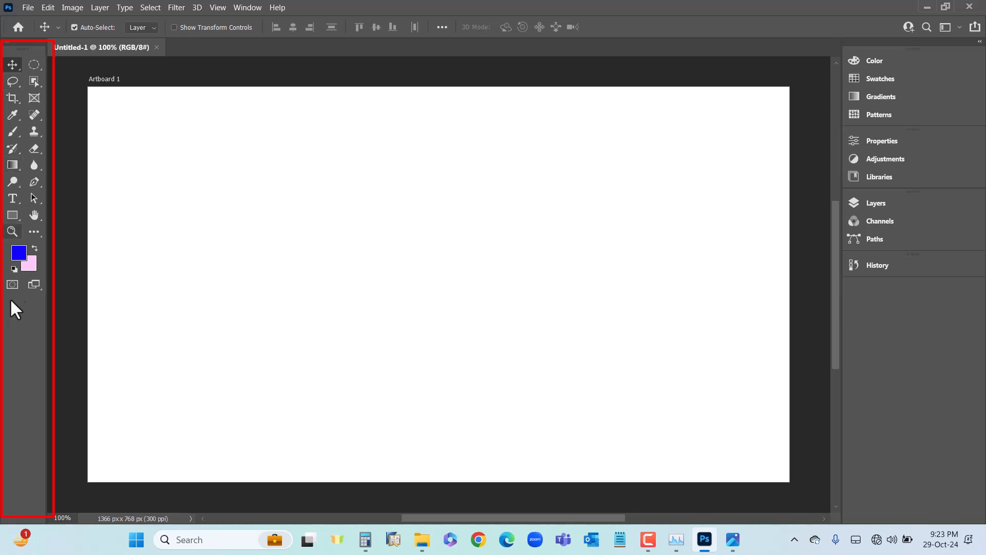
left_click(6, 44)
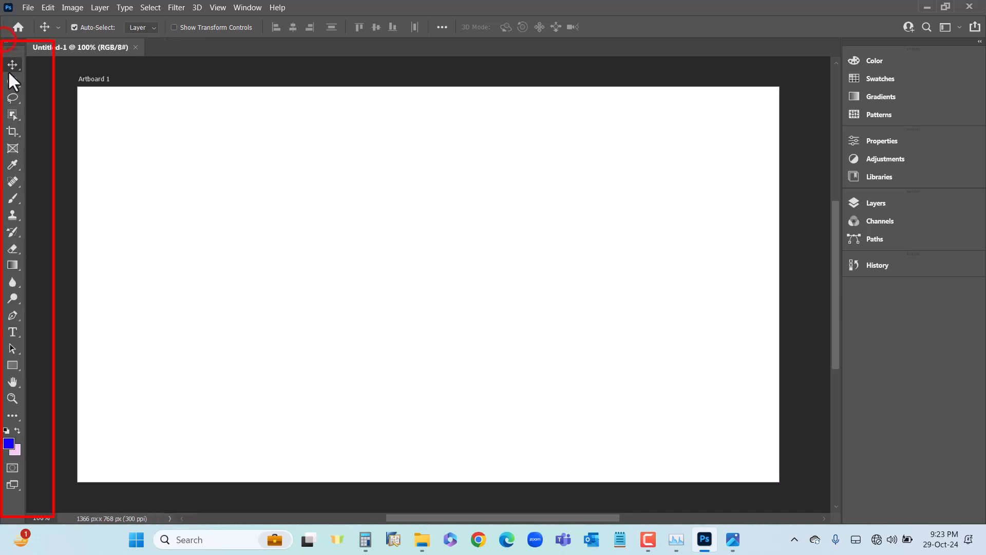
left_click(7, 44)
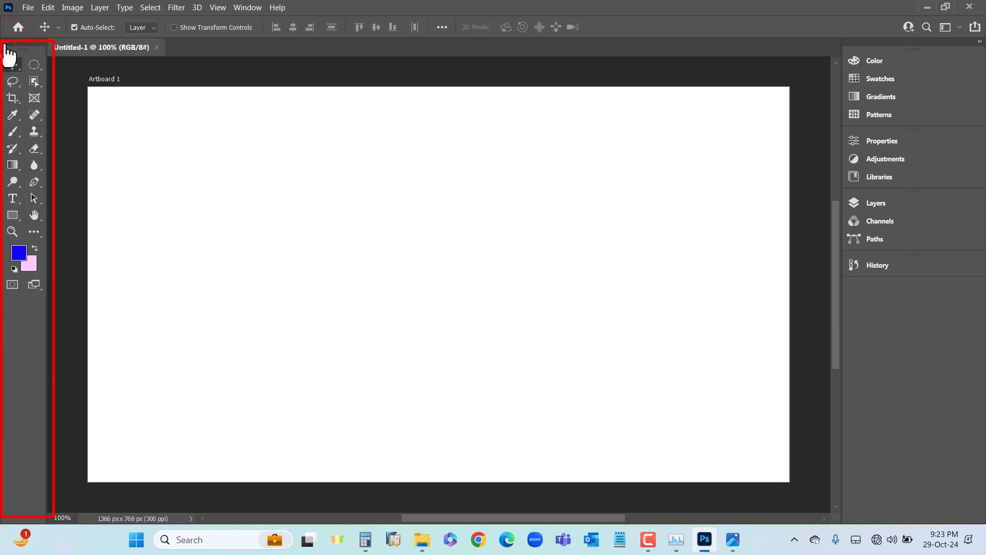
left_click(7, 45)
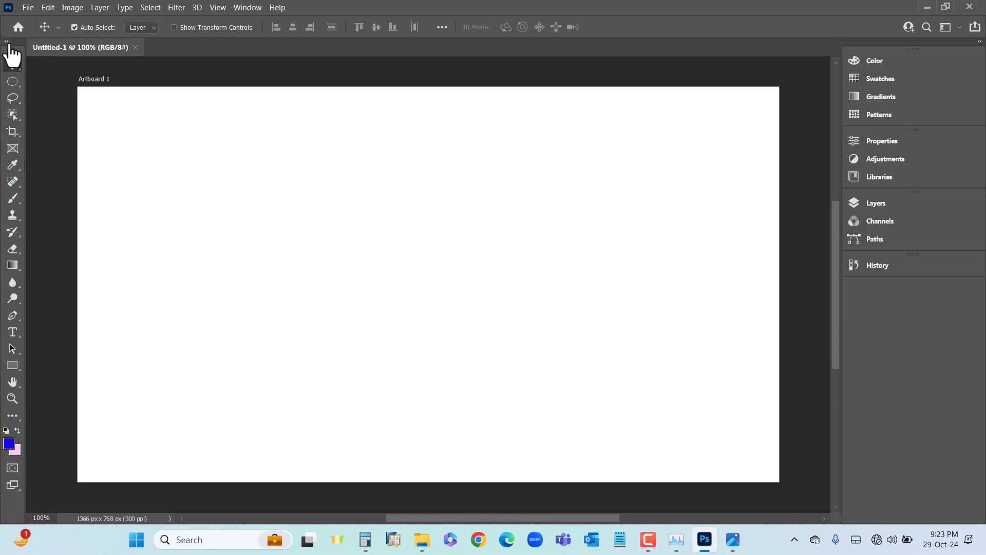
left_click_drag(9, 45, 7, 66)
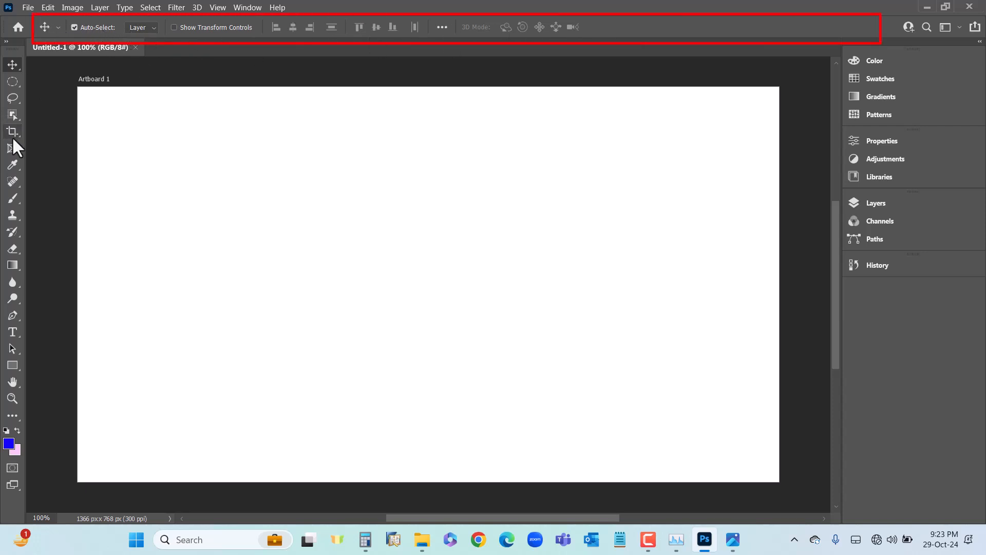
Step: Compare the tool options of the Elliptical Marquee and Brush tools, and return to the Move tool
left_click(14, 82)
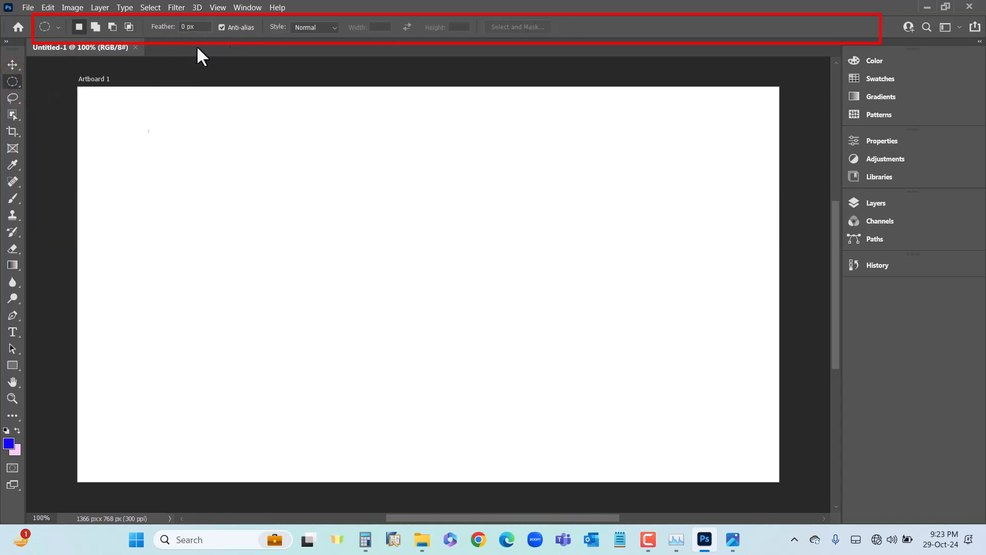
left_click(11, 199)
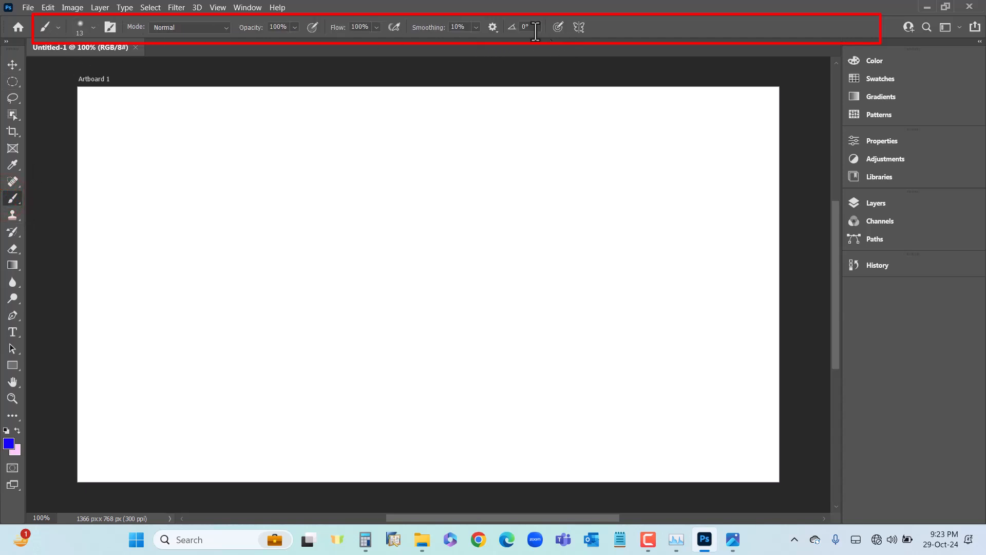
left_click(12, 65)
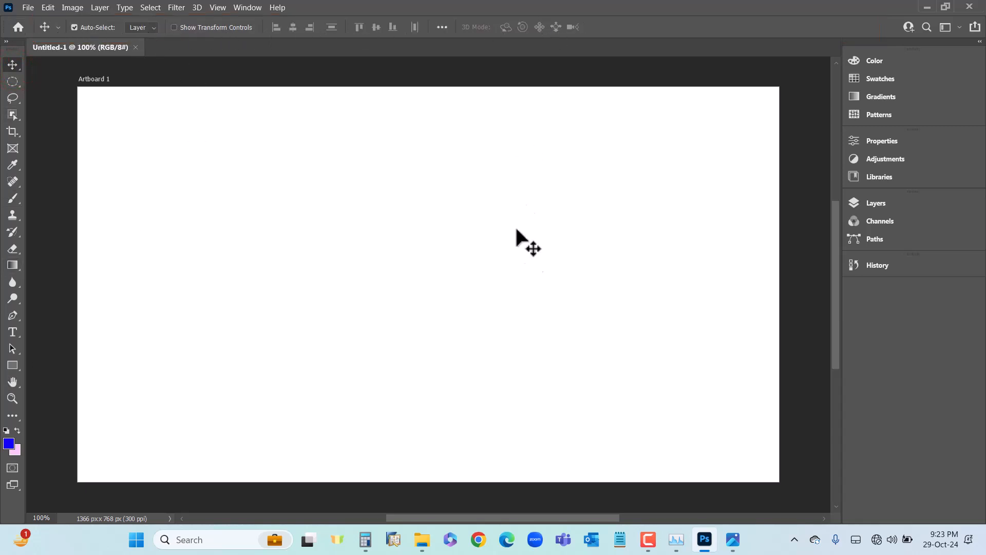
Step: Select Artboard 1 and narrow the panel dock so that it shows icons only
left_click(537, 246)
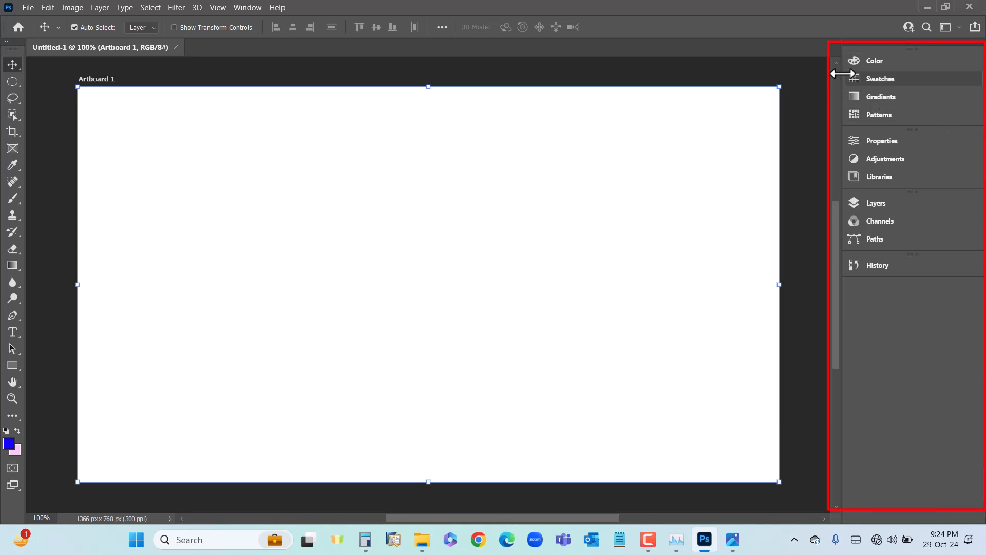
left_click_drag(842, 53, 966, 51)
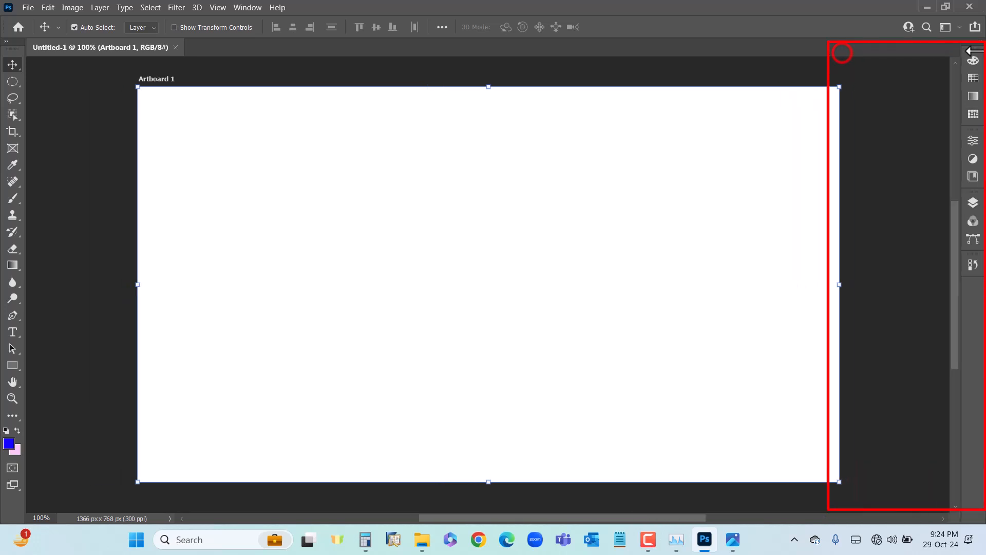
Step: Browse the Color, Swatches and Gradients panels in turn, closing them again
left_click(979, 60)
left_click(979, 61)
left_click(974, 80)
left_click(974, 84)
left_click(975, 98)
left_click(975, 99)
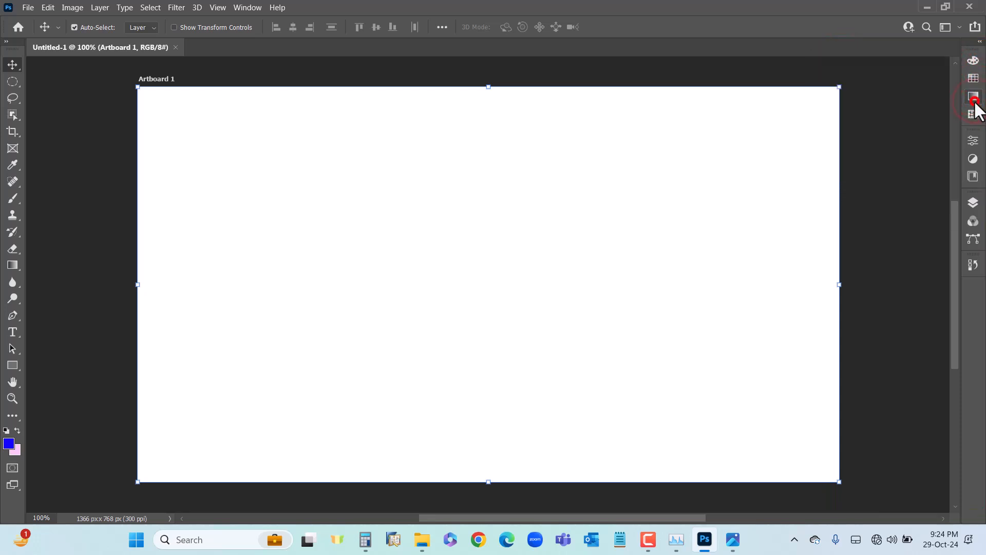
left_click(977, 62)
left_click(974, 78)
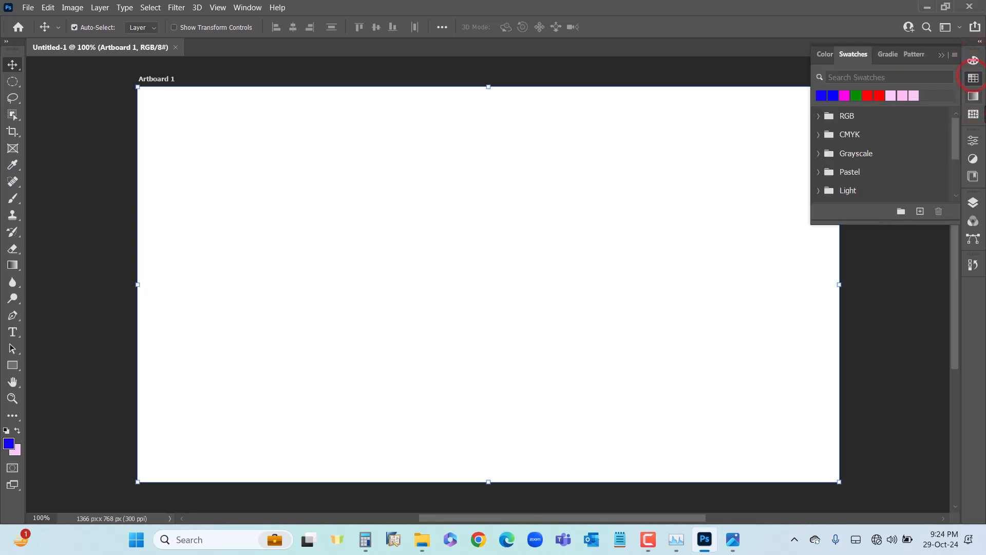
left_click(979, 97)
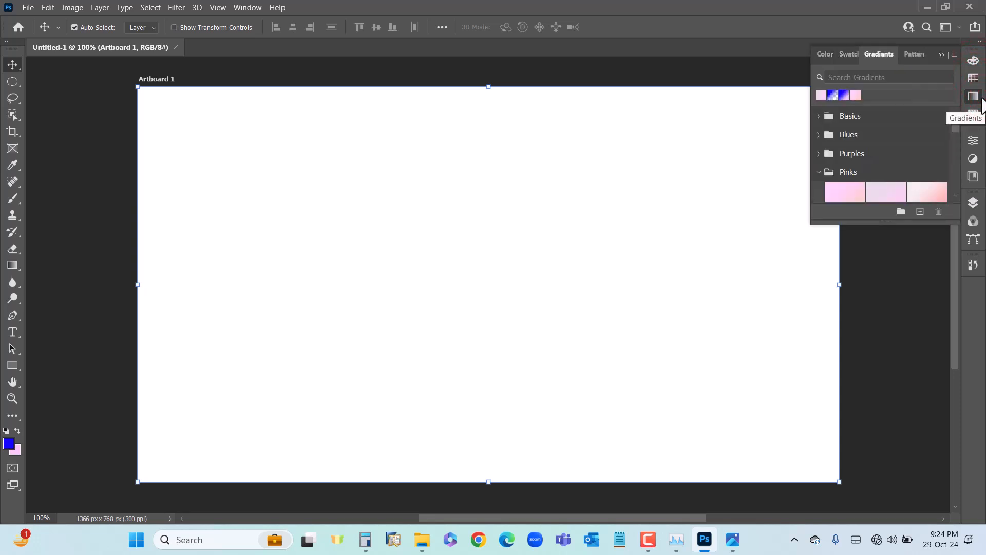
left_click(979, 98)
Step: View the Adjustments panel and the Layers panel, leaving both collapsed
left_click(973, 158)
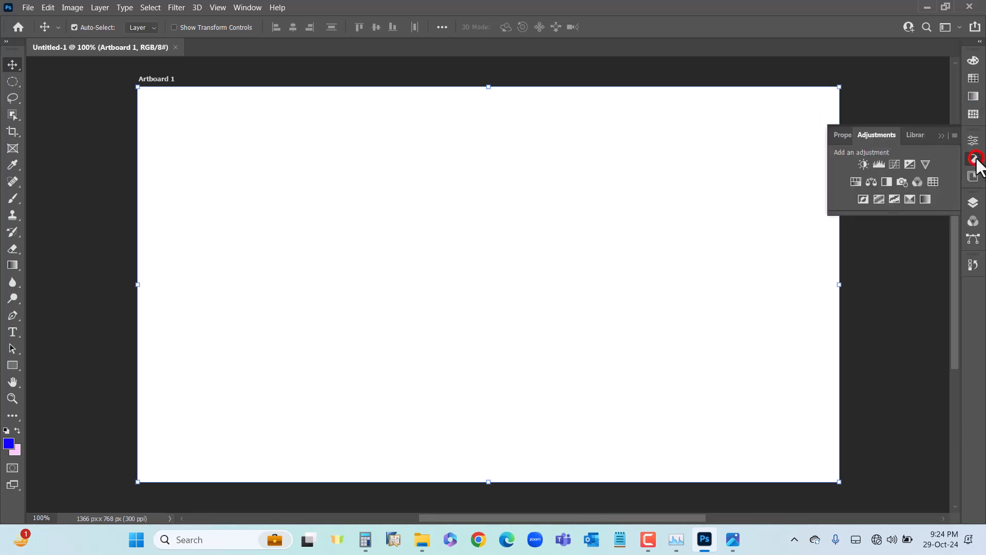
left_click(972, 202)
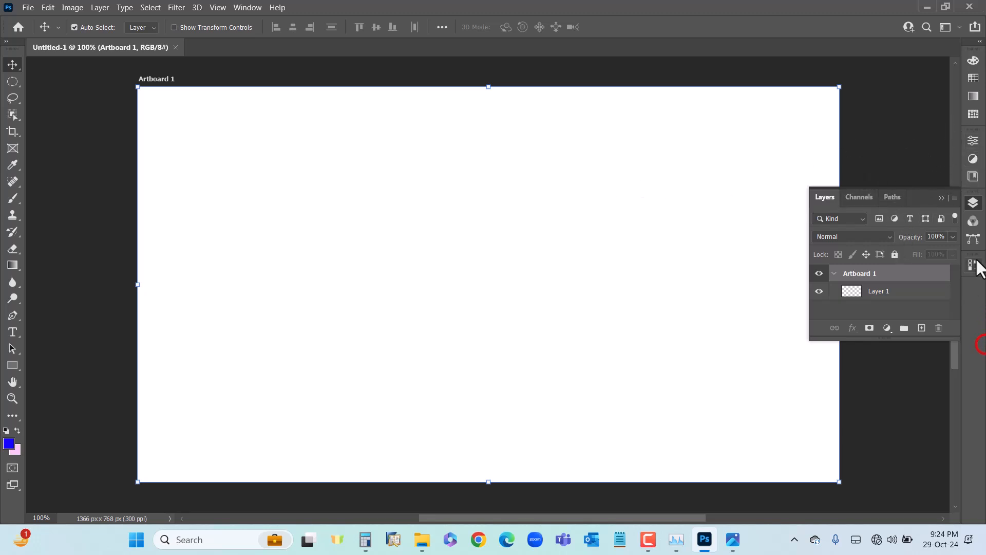
left_click(973, 202)
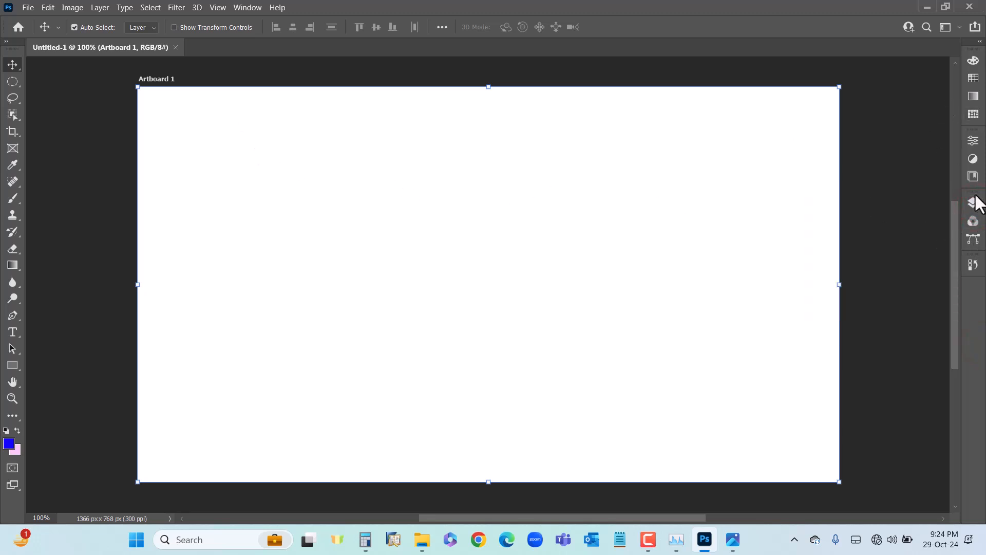
Step: Undock and close the toolbar, and expand the panel dock to full panels before collapsing it back to icons
left_click_drag(14, 40, 73, 102)
left_click(72, 97)
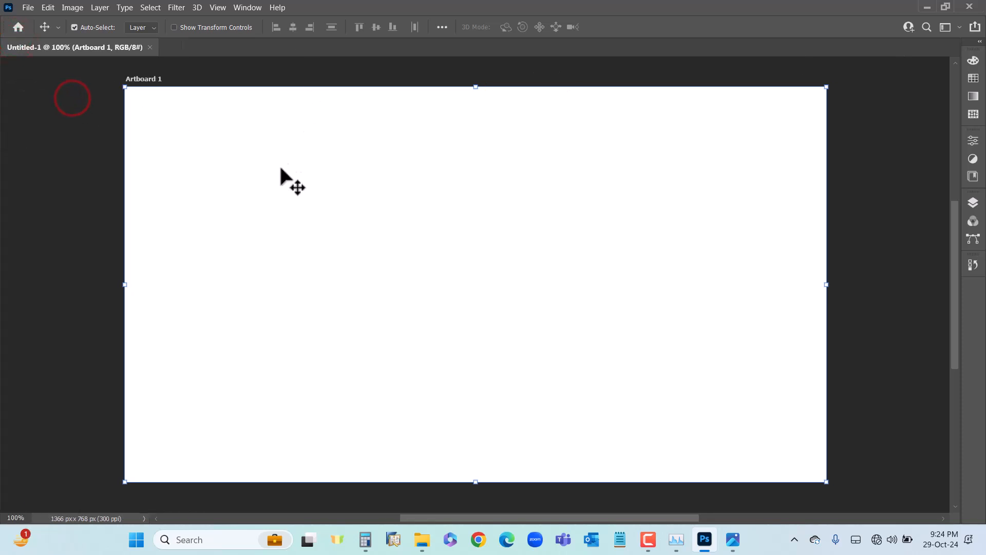
left_click(980, 41)
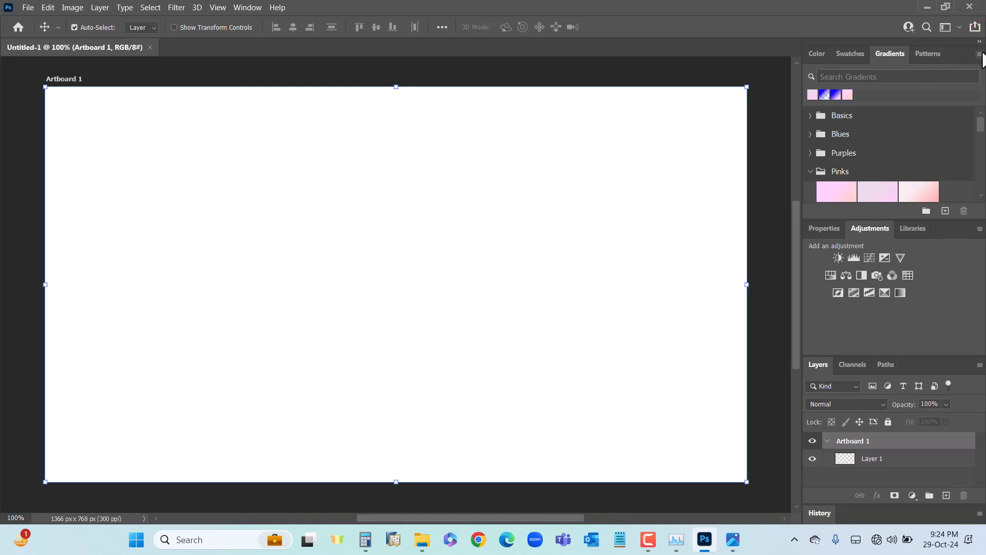
left_click(980, 42)
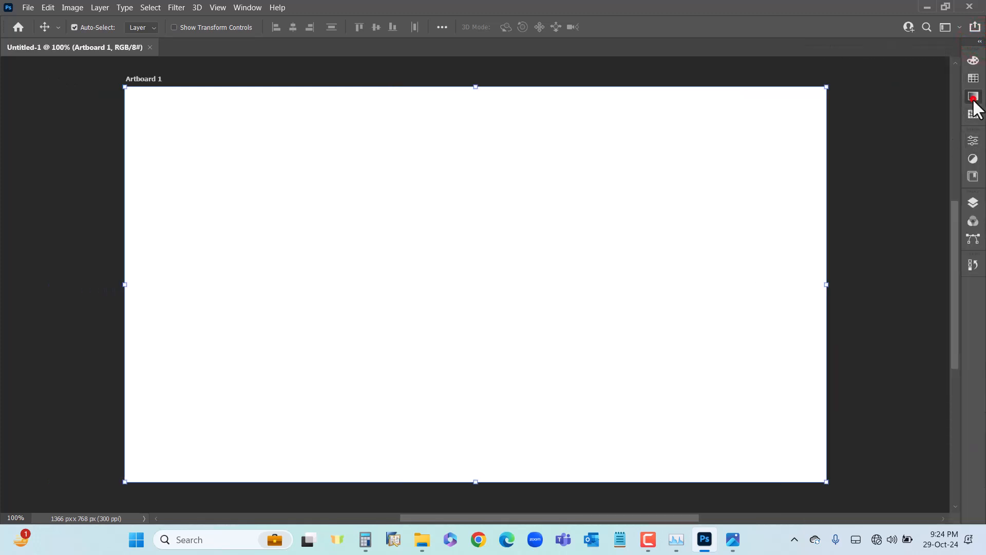
Step: Detach the Gradients panel from the icon dock, expand and collapse it, and dock it again as its own group below Patterns
left_click_drag(877, 131, 882, 140)
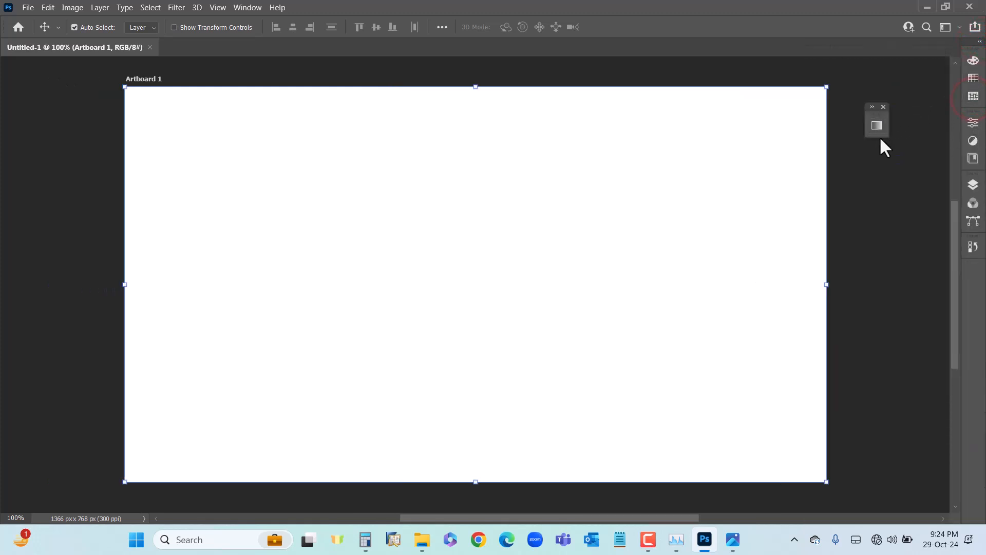
left_click(873, 108)
left_click(872, 109)
left_click(871, 108)
left_click(871, 109)
left_click_drag(904, 107, 977, 113)
left_click(685, 133)
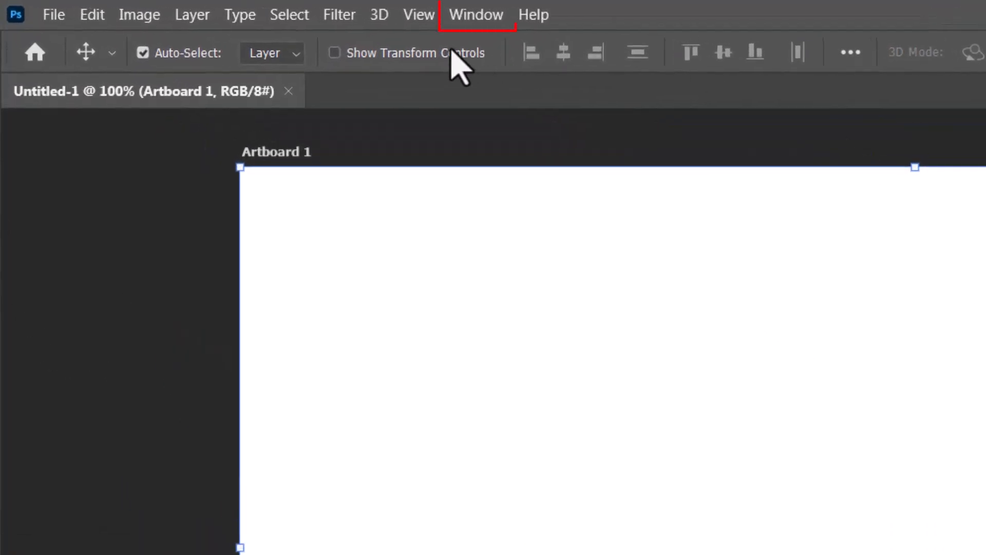
Step: Bring up the Brushes panel and dock it with Brush Settings as a separate icon group below Gradients
left_click(468, 15)
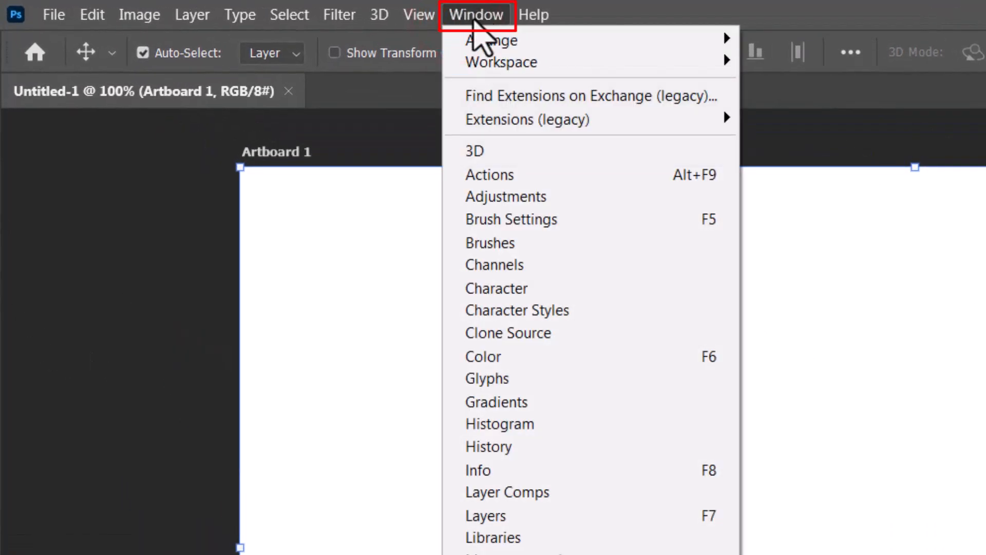
left_click(484, 15)
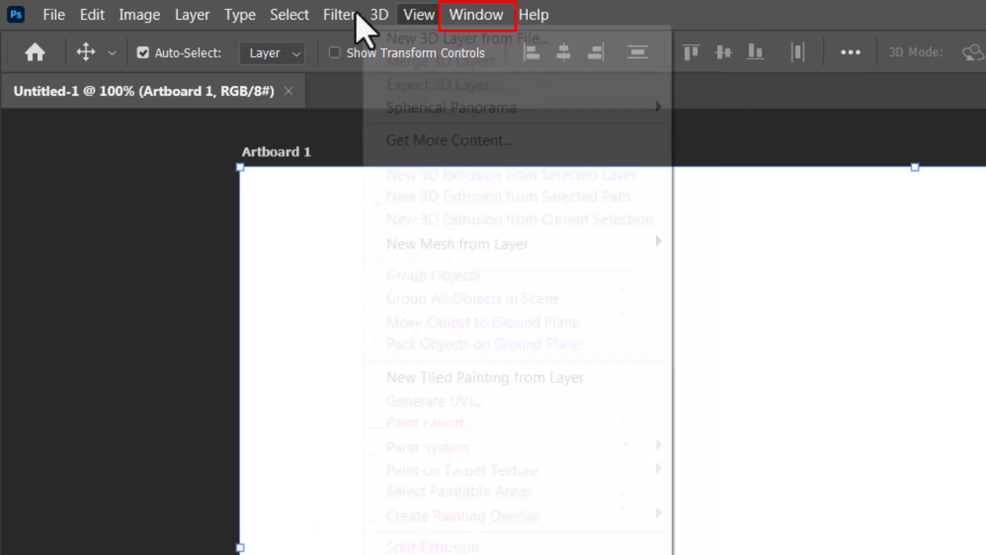
left_click(240, 14)
left_click(489, 30)
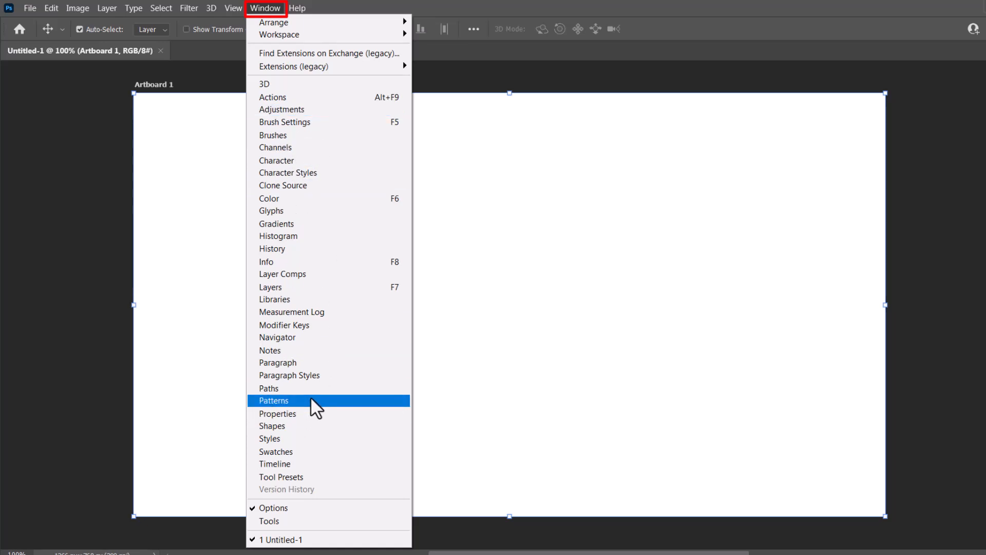
left_click(308, 137)
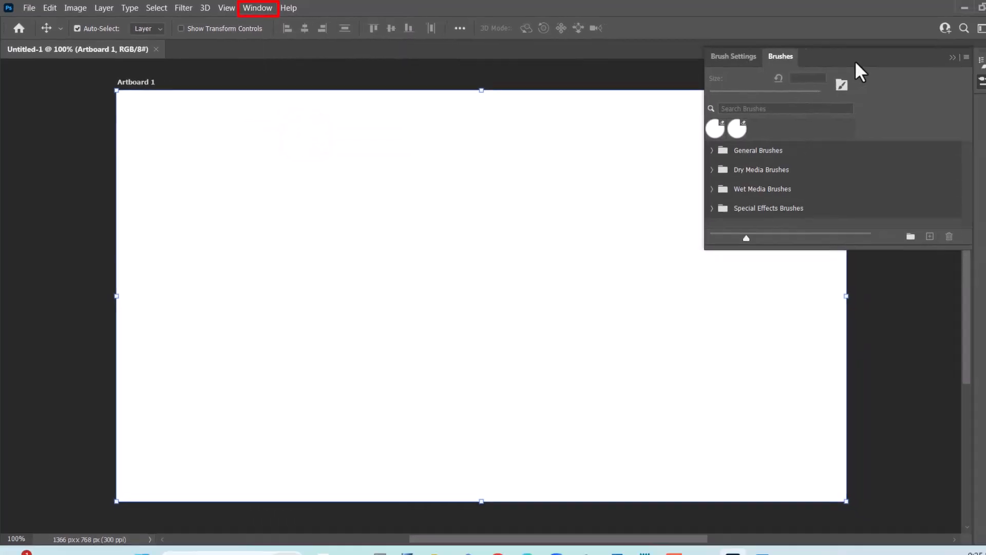
left_click_drag(874, 58, 705, 182)
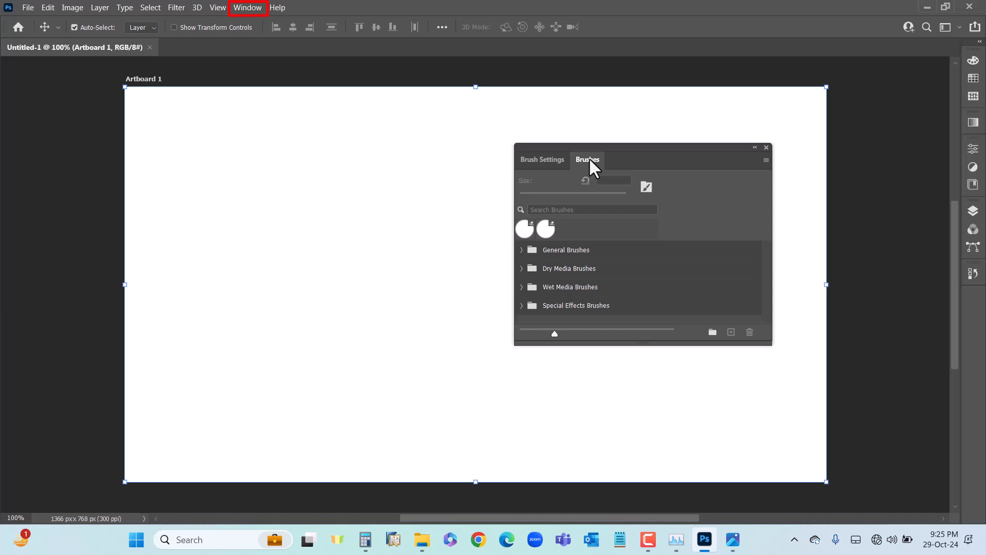
mouse_move(609, 149)
left_mouse_down()
mouse_move(668, 205)
mouse_move(638, 160)
mouse_move(981, 189)
mouse_move(980, 132)
mouse_move(973, 137)
left_mouse_up()
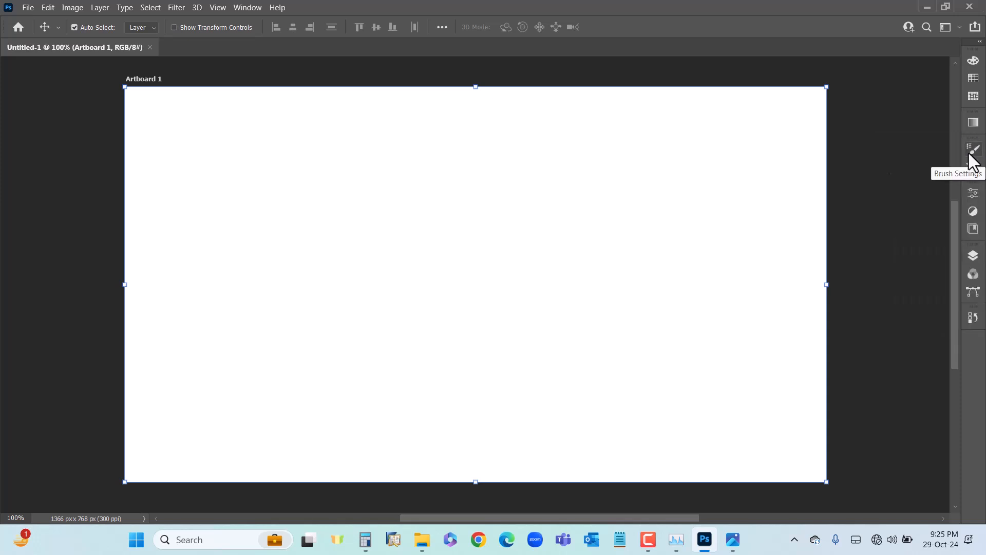
Step: Show the toolbar again and dock it along the workspace's left edge, trying its two-column layout before returning to one column
left_click(248, 7)
left_click(4, 138)
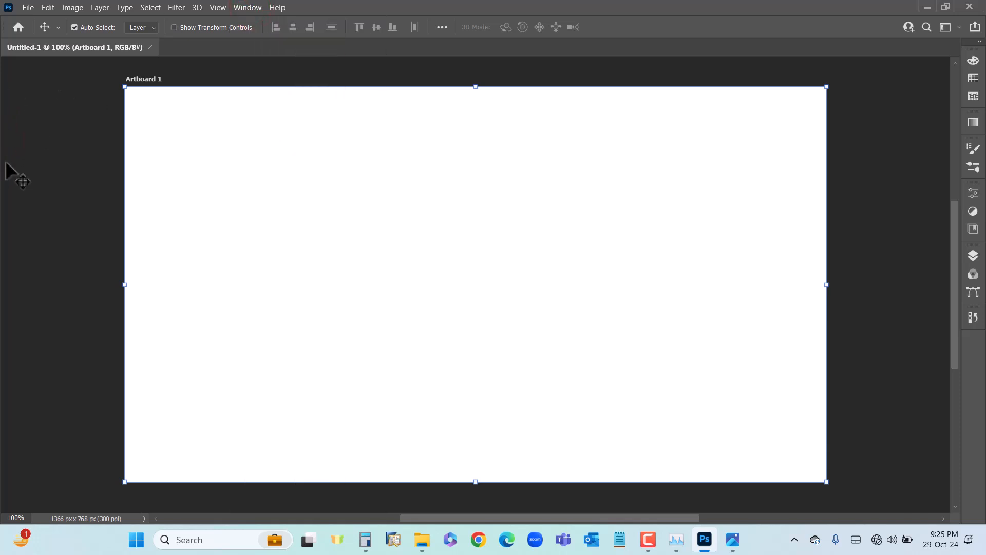
left_click(245, 8)
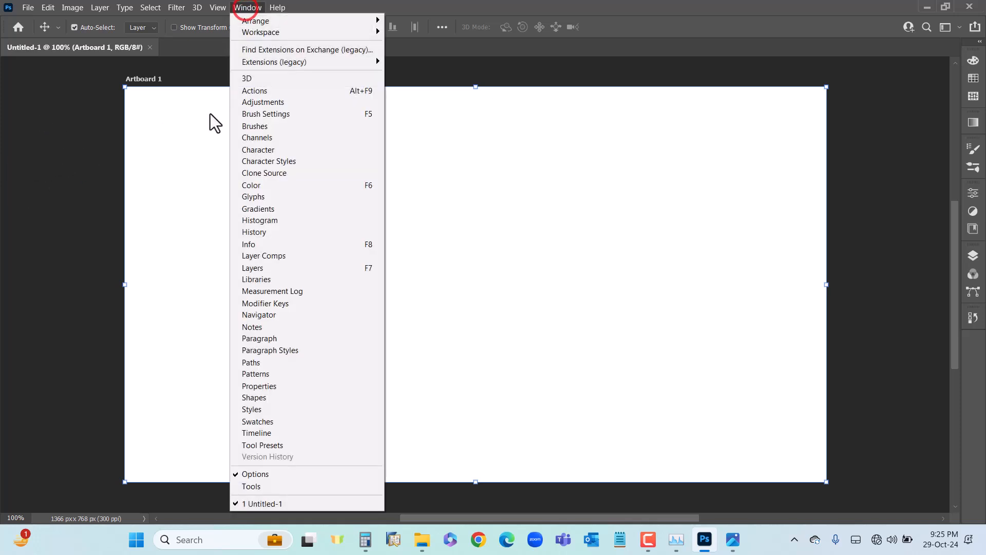
left_click(266, 484)
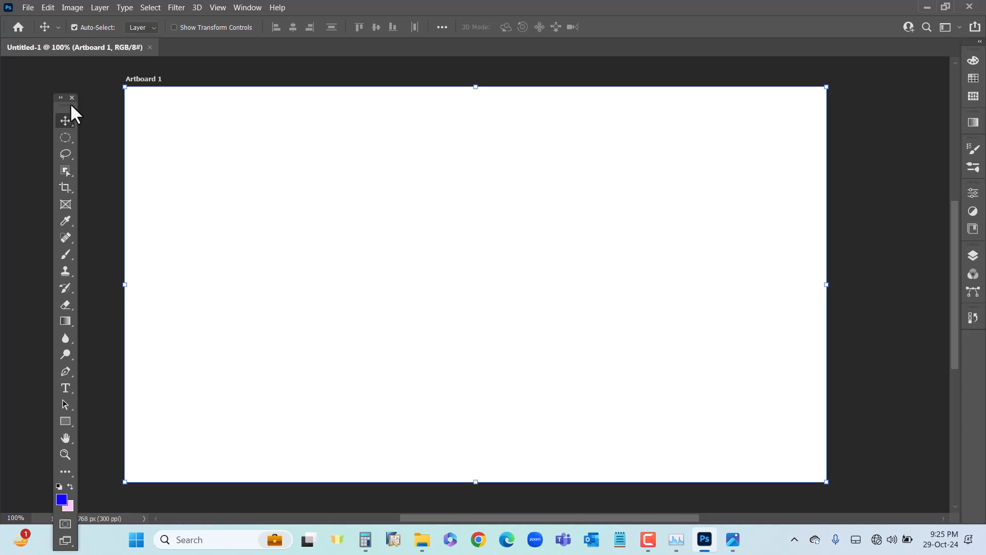
left_click_drag(71, 104, 9, 67)
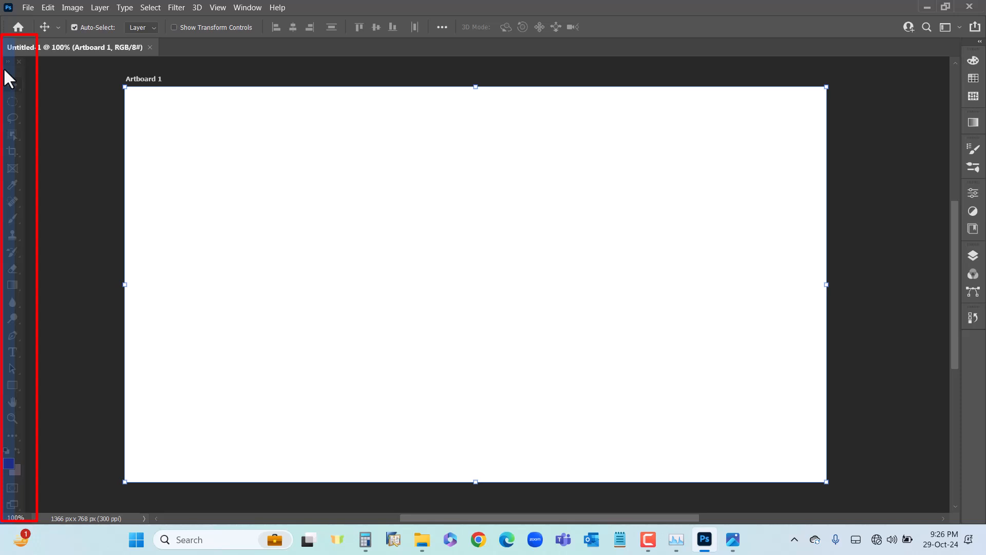
left_click_drag(5, 72, 7, 75)
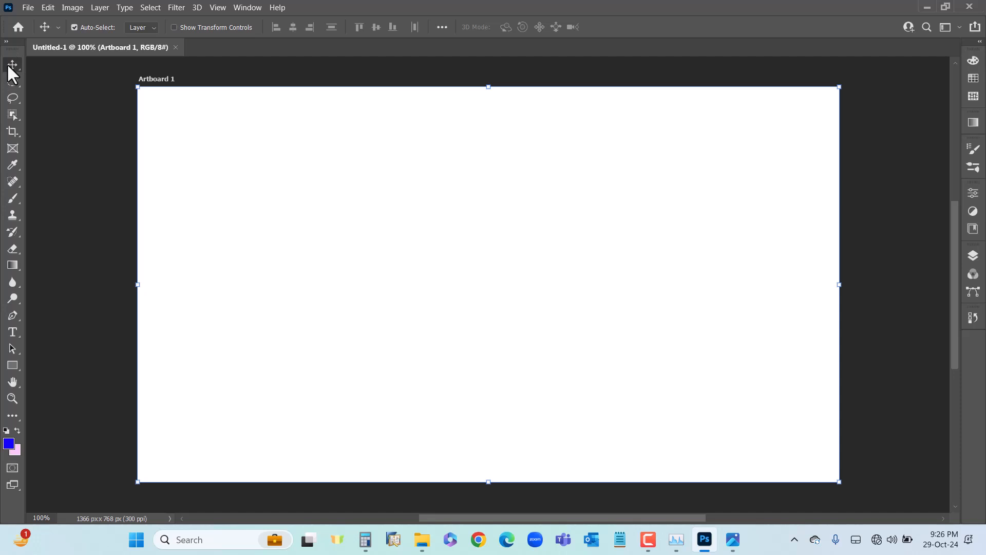
left_click(6, 41)
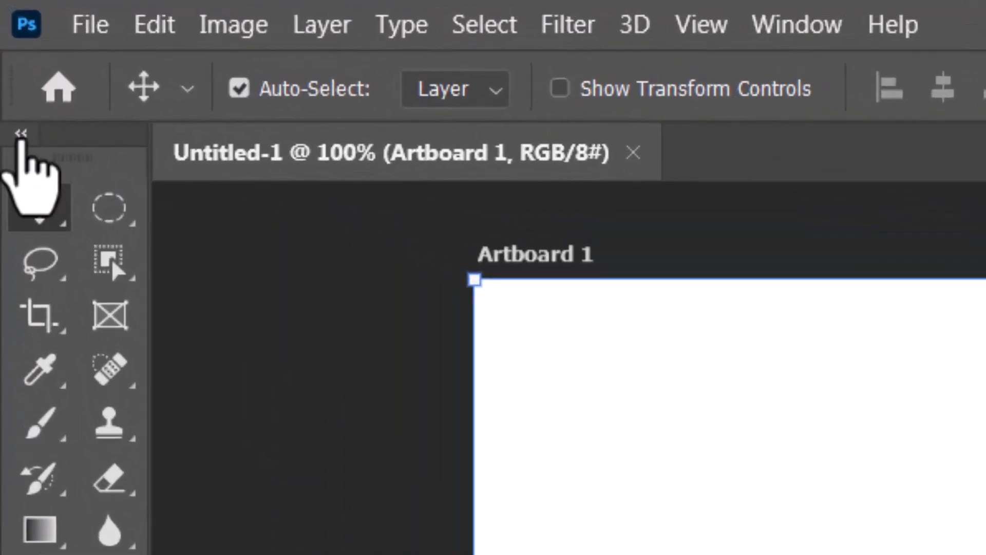
left_click(20, 135)
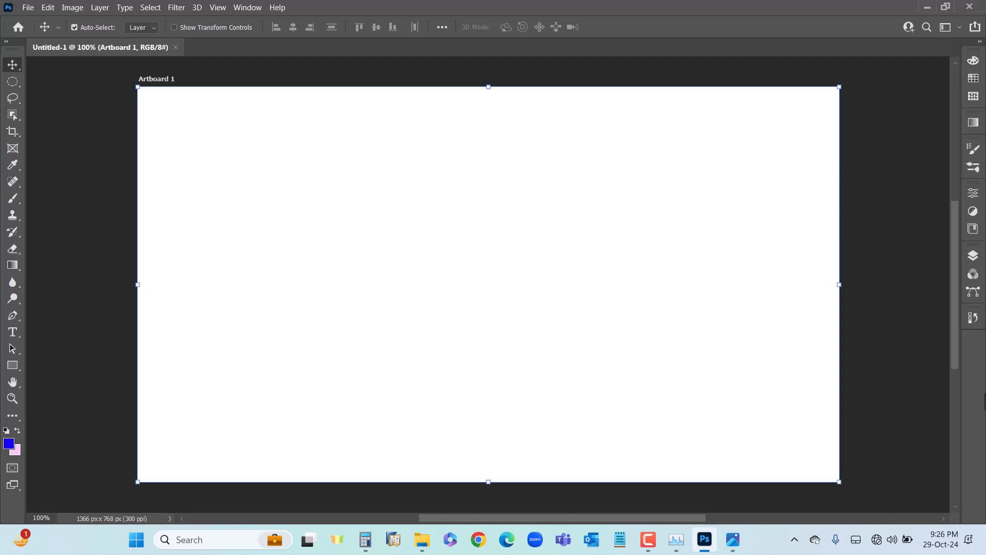
Step: Detach the Layers panel group, dock it back in one group with History, and reopen Layers
left_click(238, 9)
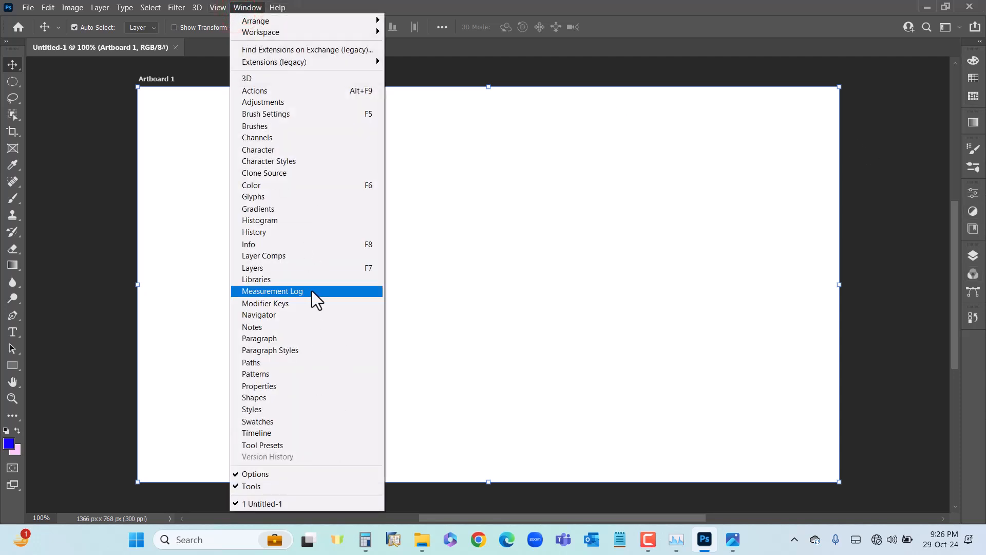
left_click(283, 271)
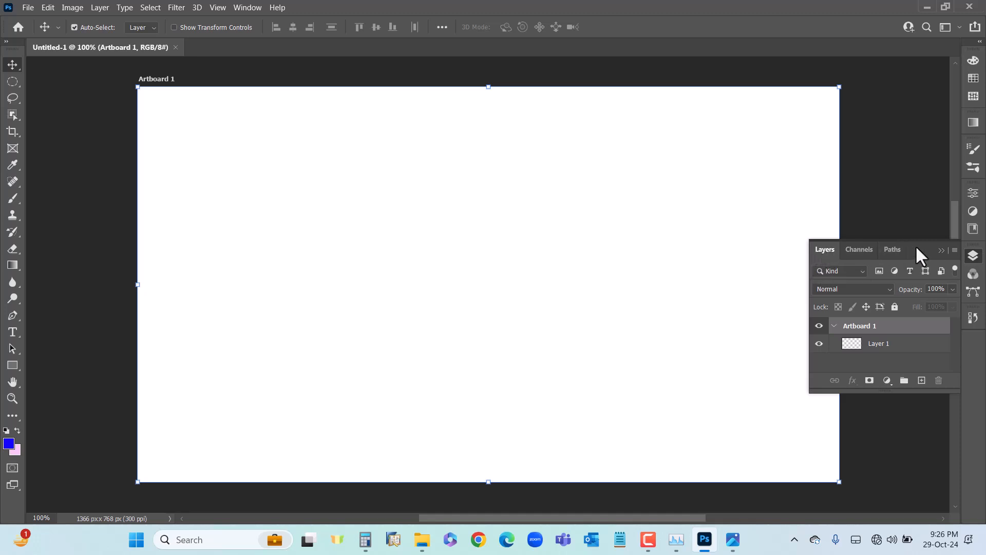
left_click_drag(920, 254, 856, 272)
left_click_drag(795, 258, 976, 247)
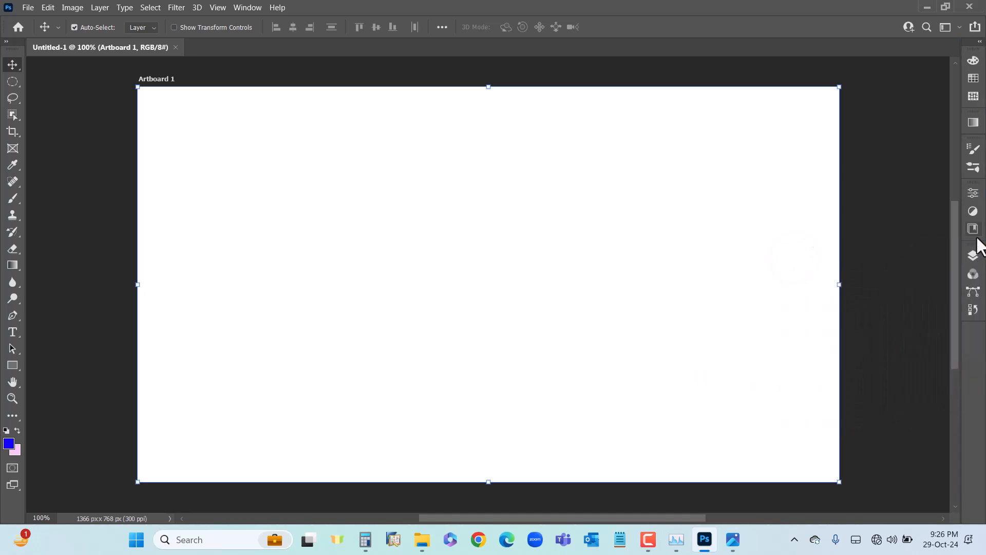
left_click(973, 256)
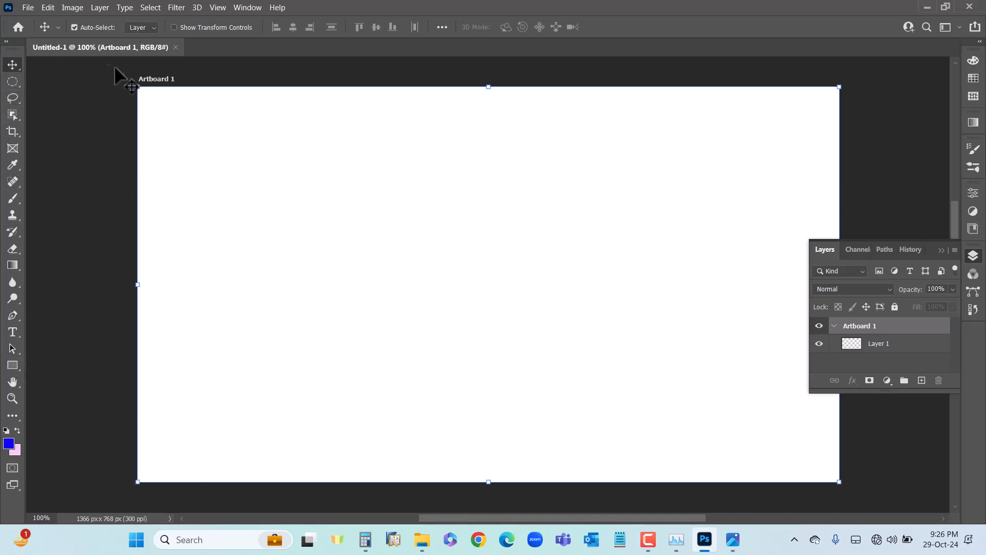
Step: Open the Keyboard Shortcuts and Menus settings and view the available shortcut categories
left_click(13, 67)
left_click(238, 206)
left_click(48, 7)
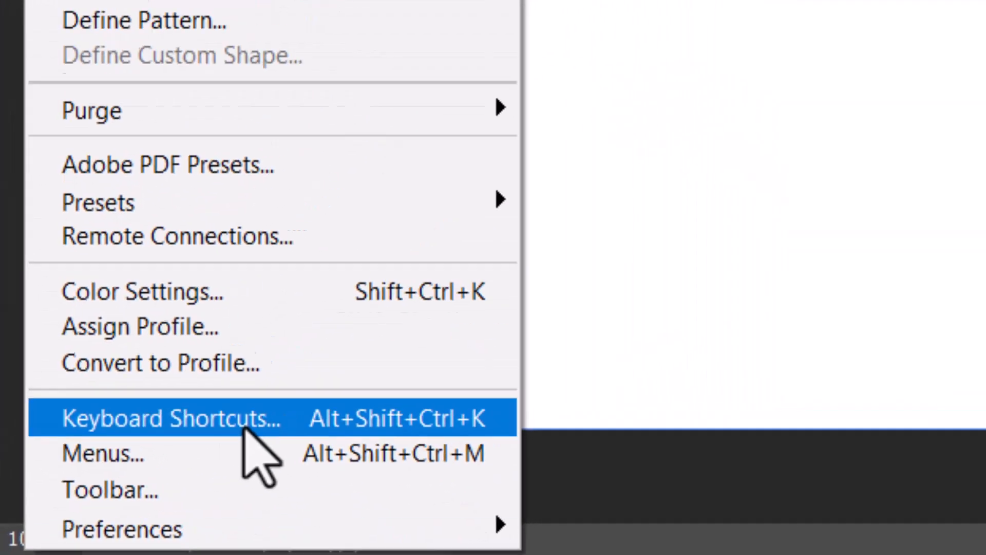
left_click(280, 391)
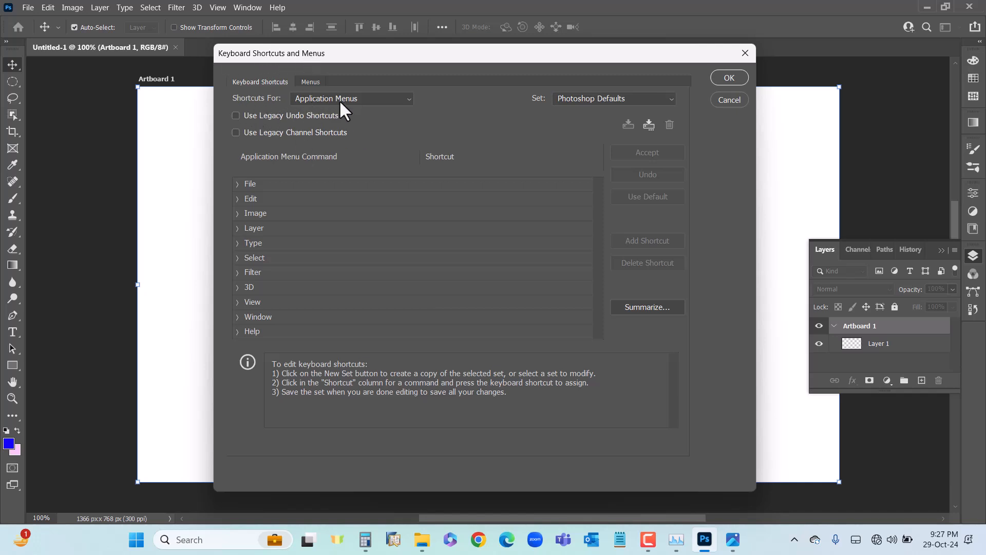
left_click(356, 99)
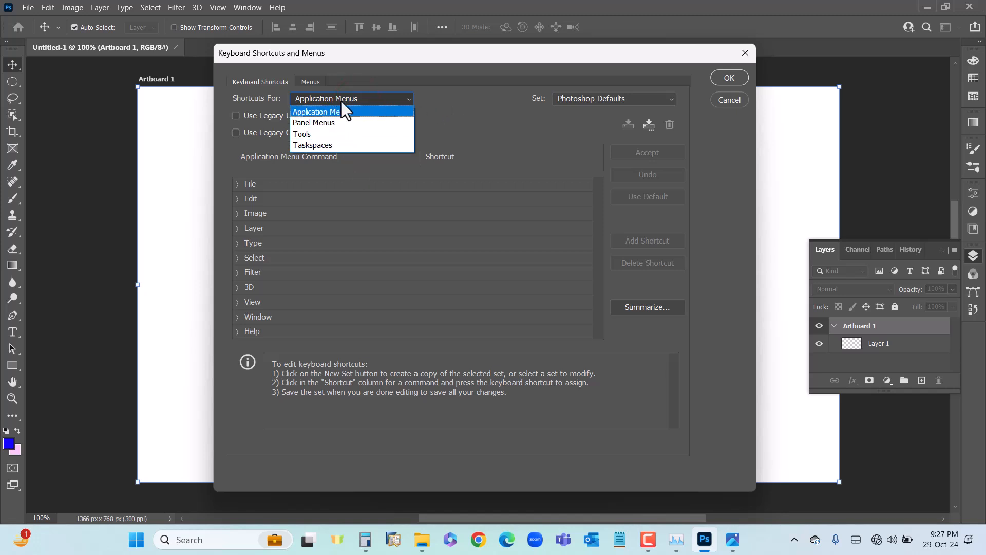
left_click(442, 99)
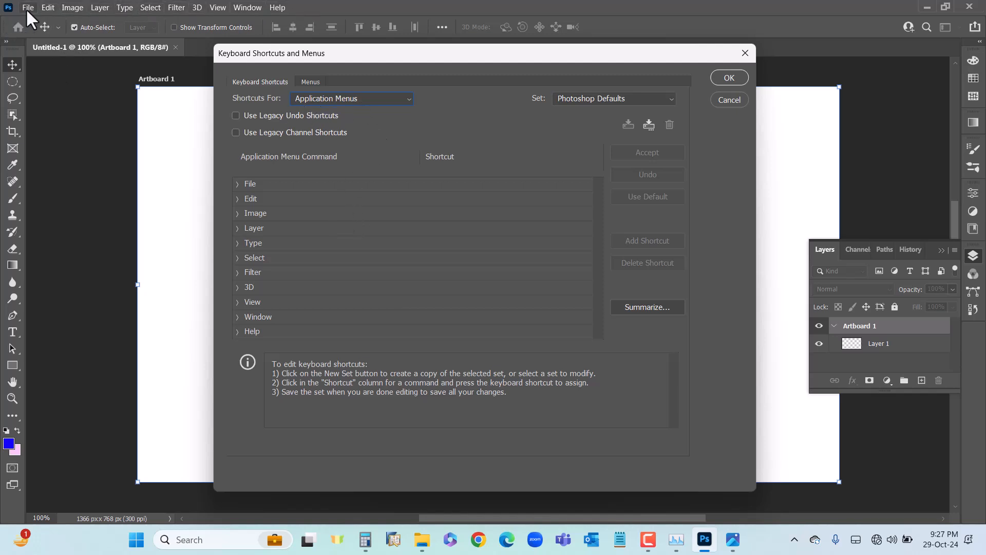
Step: Examine the shortcuts of the File commands in the Application Menus category, comparing them with the File menu
left_click(351, 101)
left_click(351, 100)
left_click(27, 8)
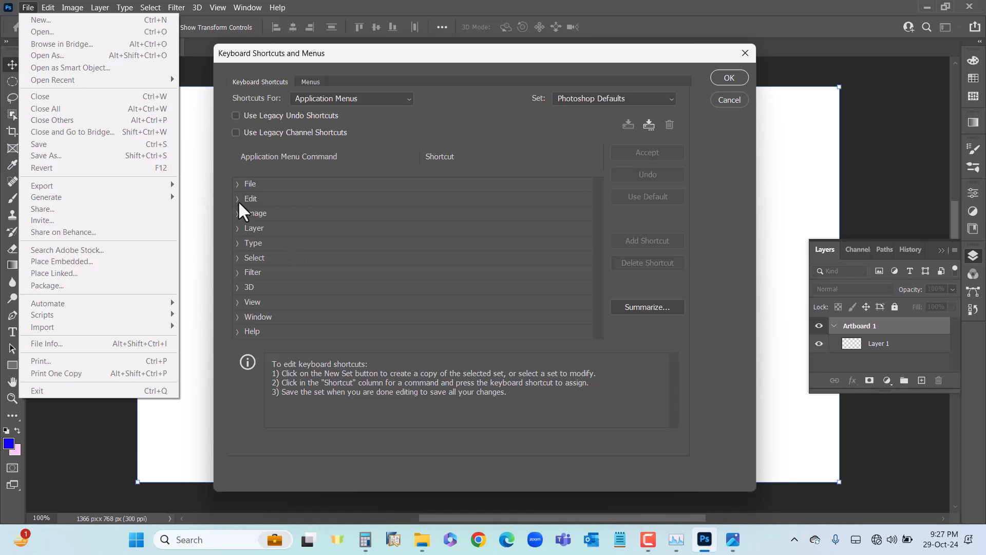
left_click(236, 184)
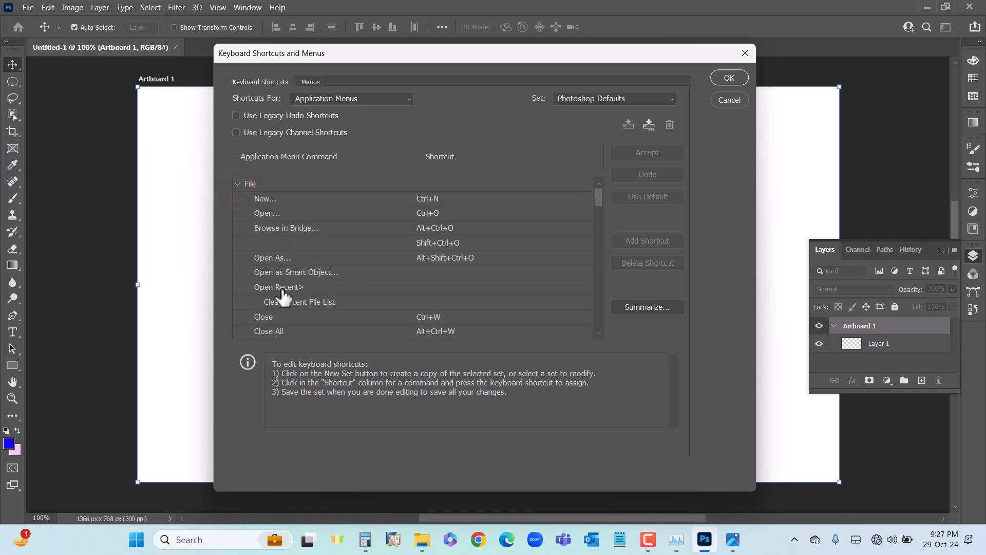
scroll(313, 301, "down", 5)
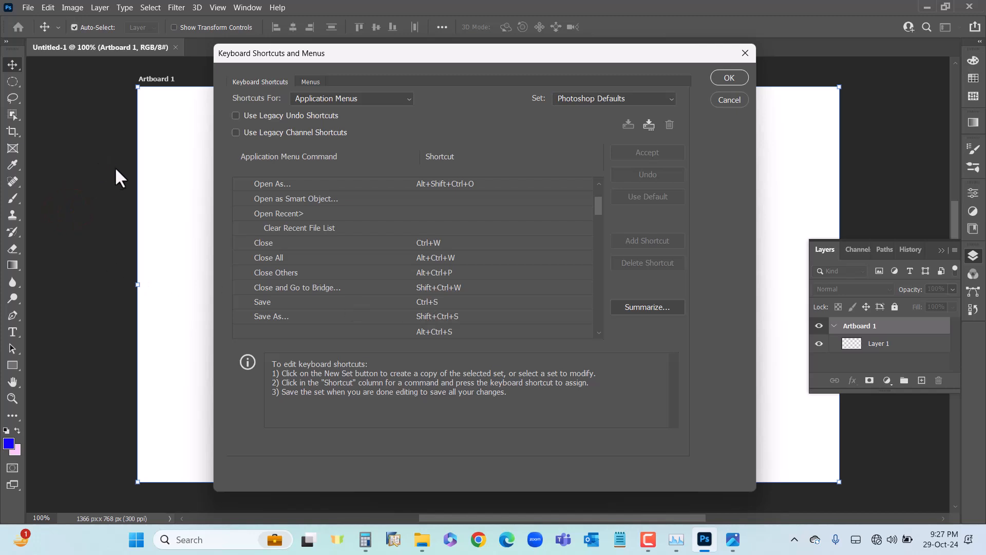
Step: View the shortcuts for Panel Menus and Tools, and close the keyboard shortcut settings
left_click(392, 101)
left_click(370, 126)
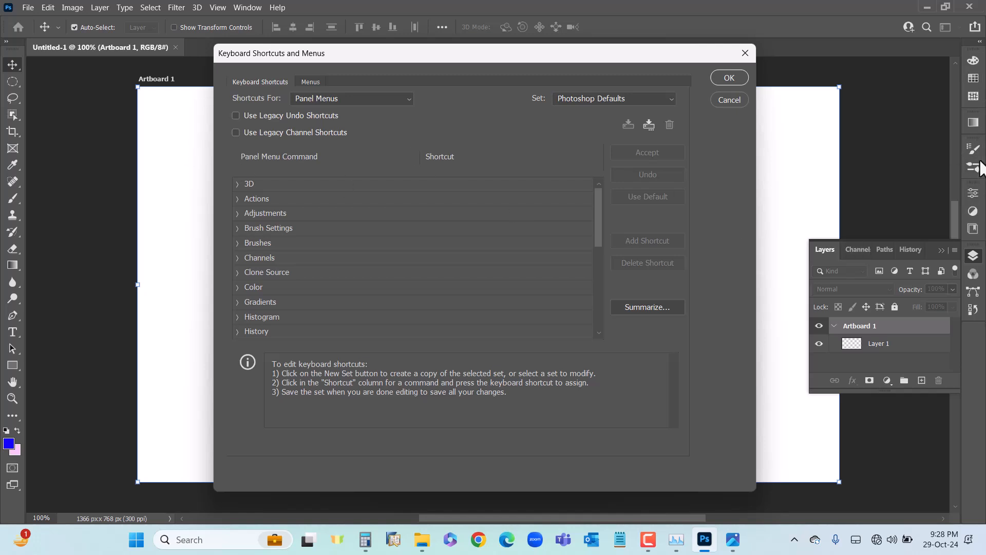
left_click(402, 101)
left_click(352, 135)
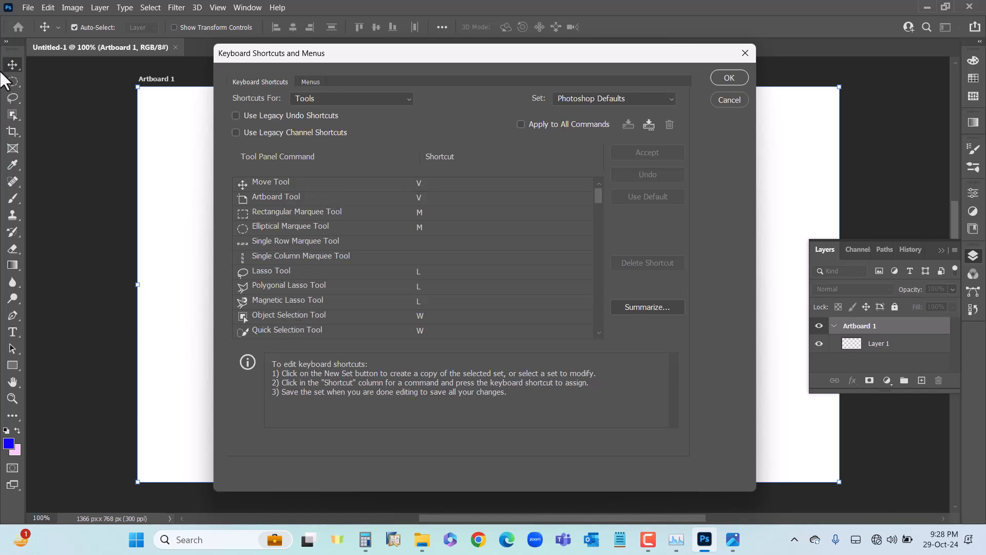
left_click(729, 79)
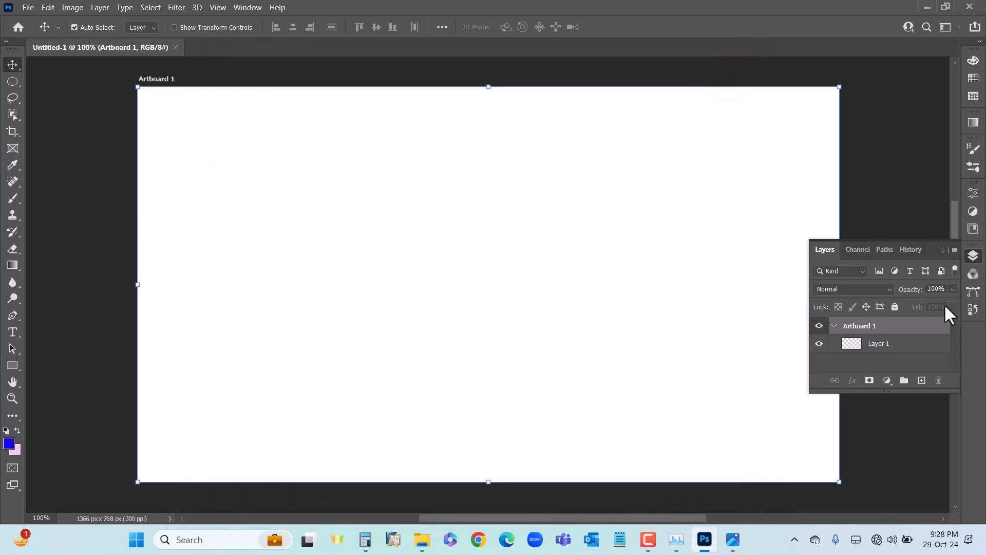
Step: Select Layer 1 inside Artboard 1 and fill it with the blue foreground color
left_click(974, 256)
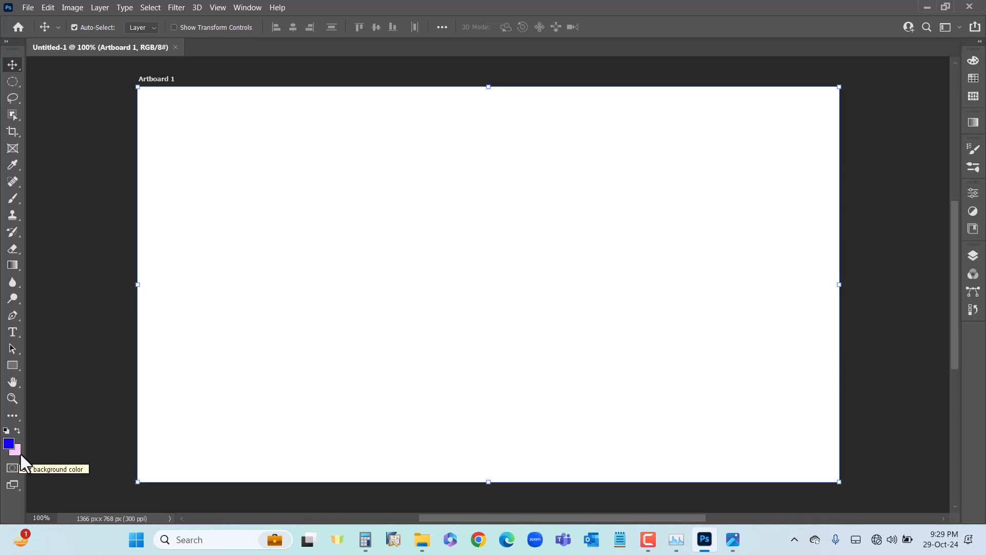
left_click(353, 236)
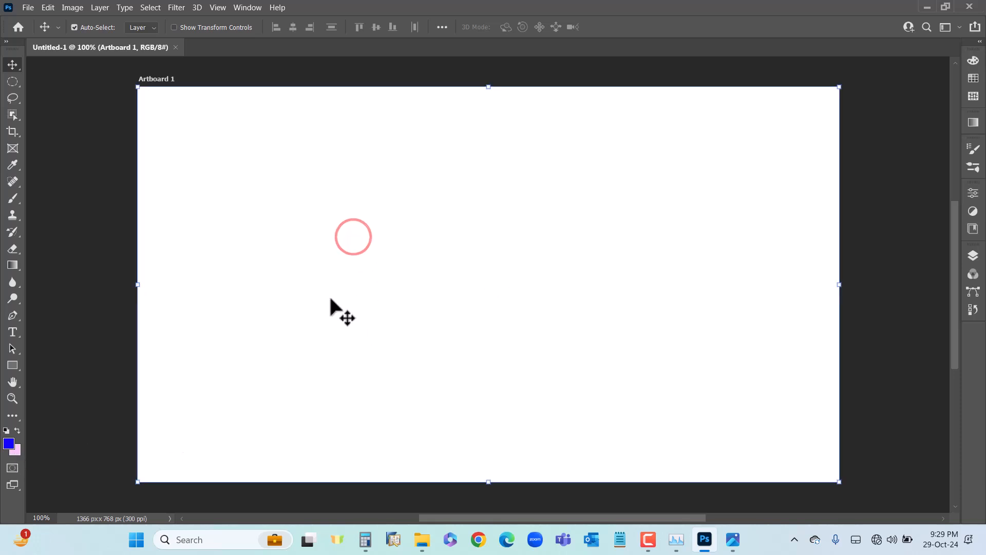
left_click(271, 216)
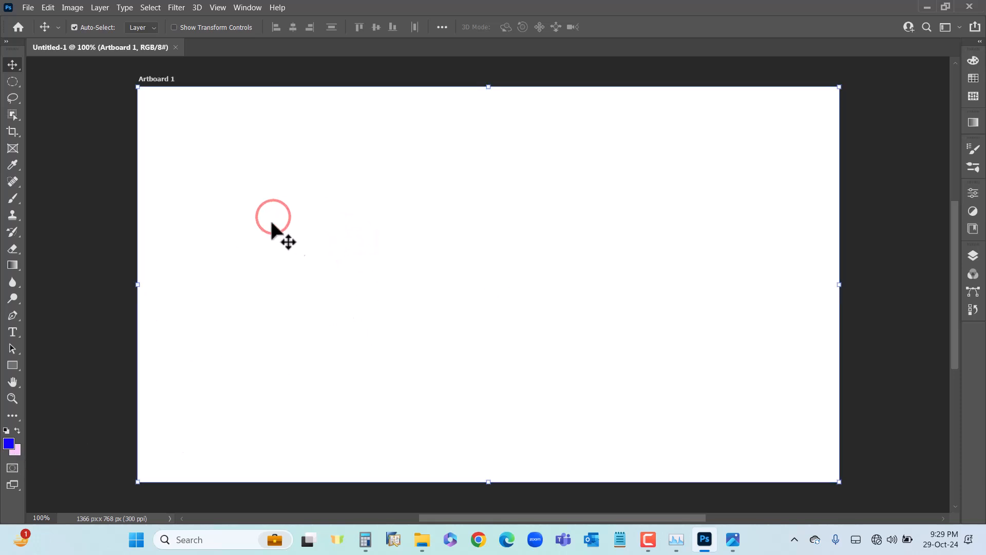
left_click(106, 181)
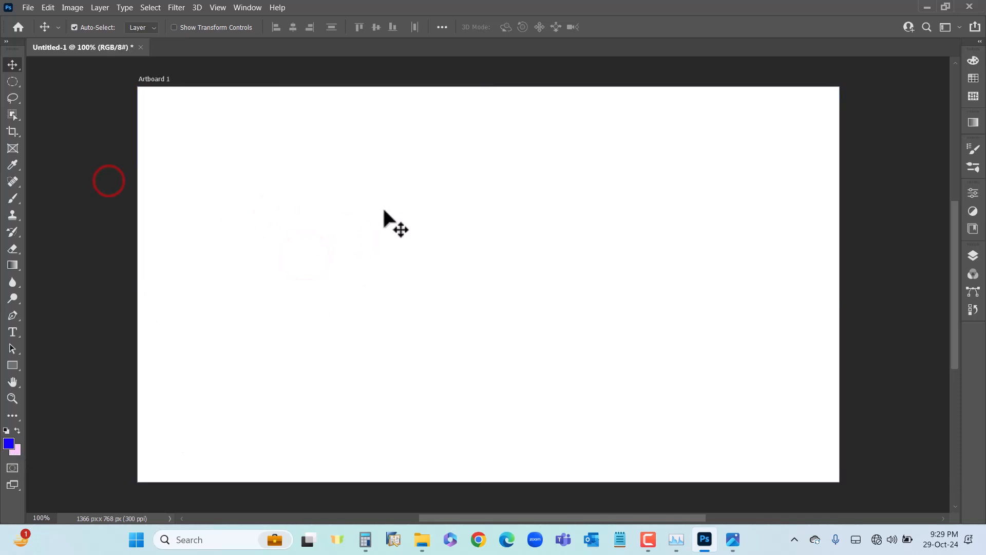
left_click(973, 255)
left_click(890, 343)
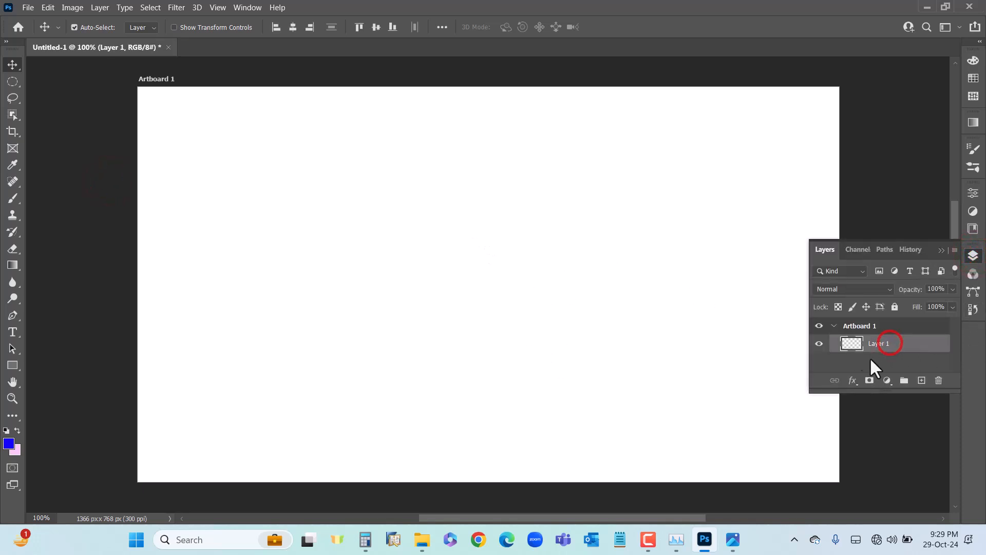
key("alt+BackSpace")
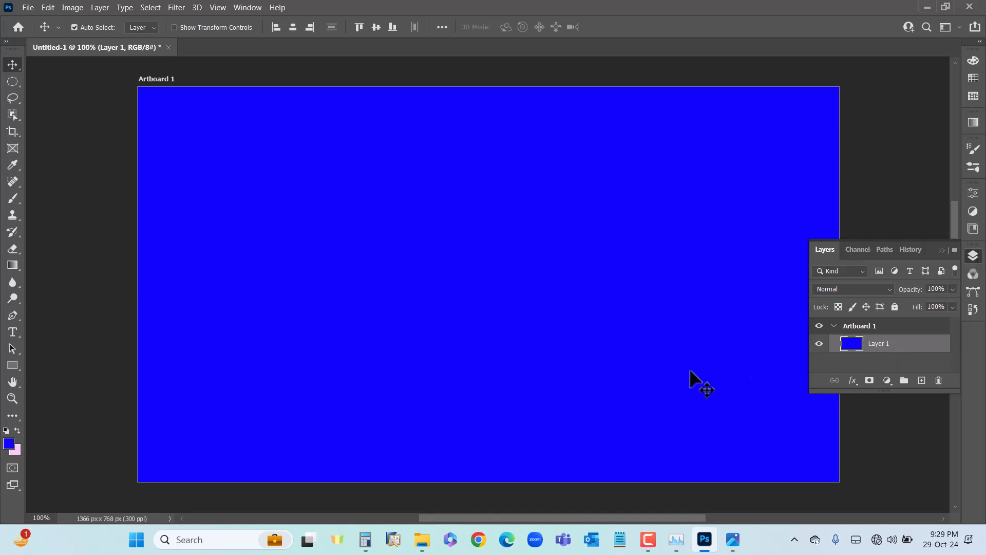
Step: Fill Layer 1 alternately with the pink background color and the blue foreground color, ending on pink
key("ctrl+Delete")
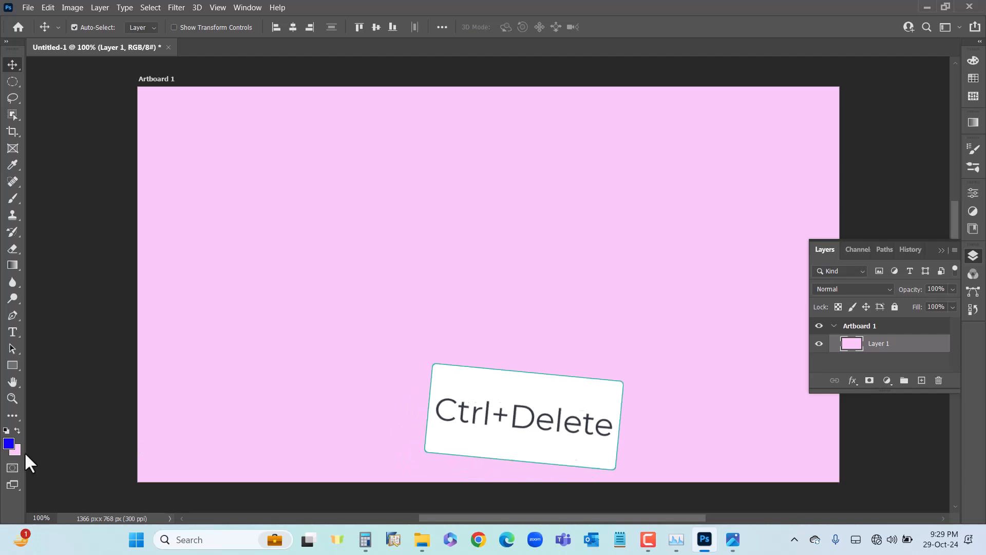
key("alt+Delete")
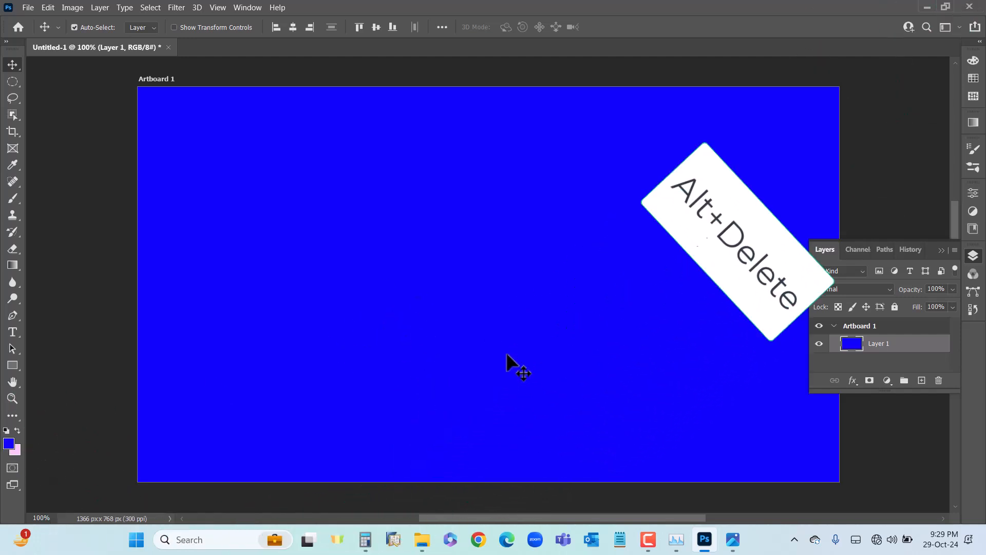
key("ctrl+Delete")
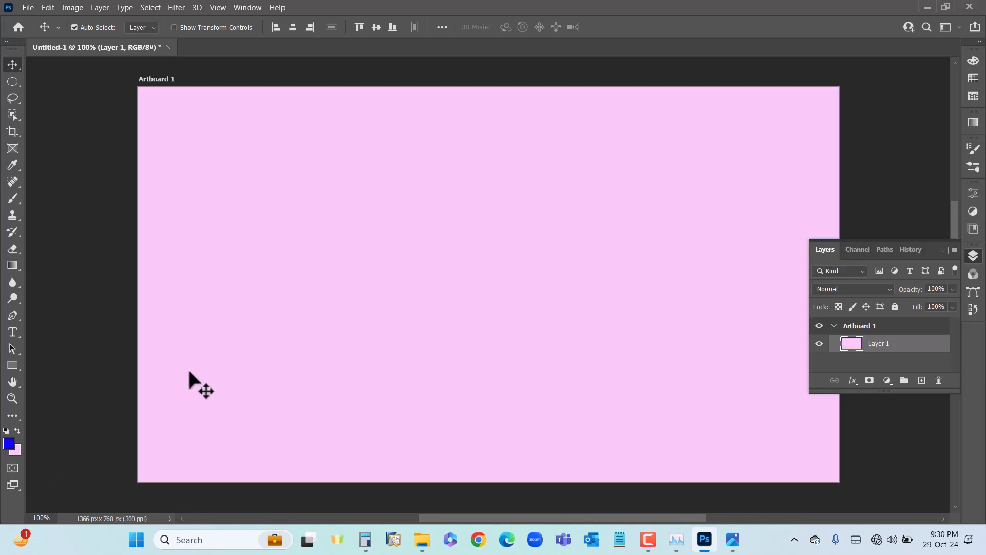
Step: Change the foreground color to light yellow (f3ec7d) and fill Layer 1 with it
left_click(8, 444)
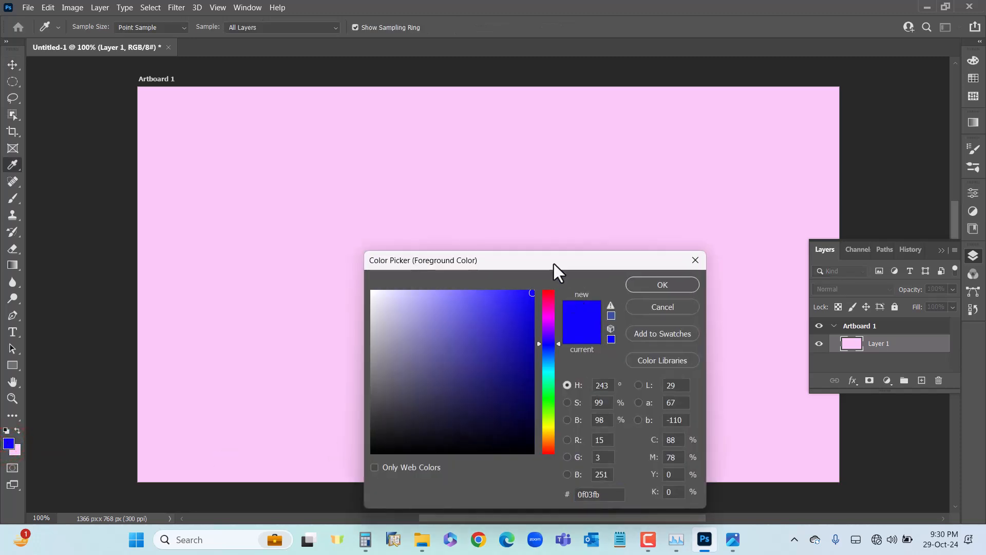
left_click_drag(556, 264, 494, 103)
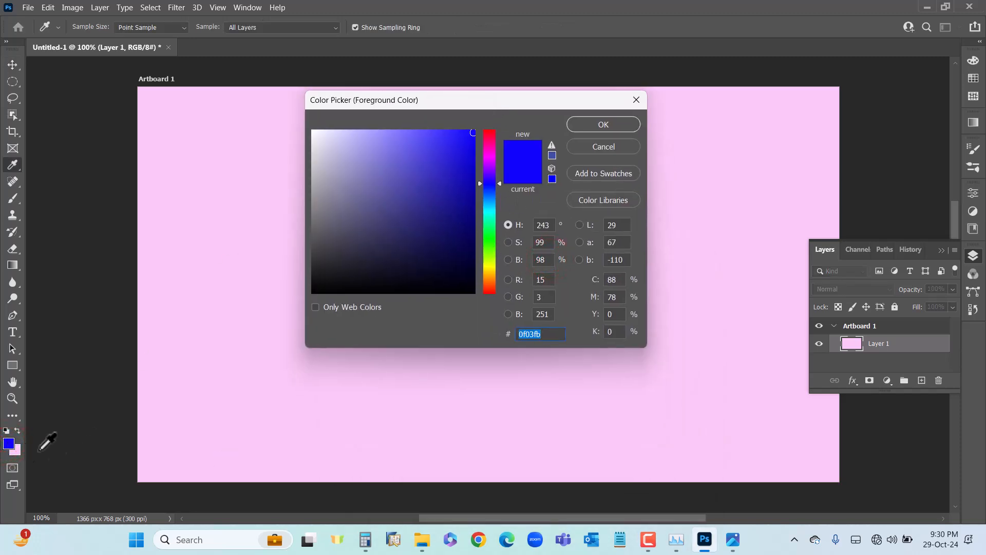
left_click_drag(442, 103, 424, 163)
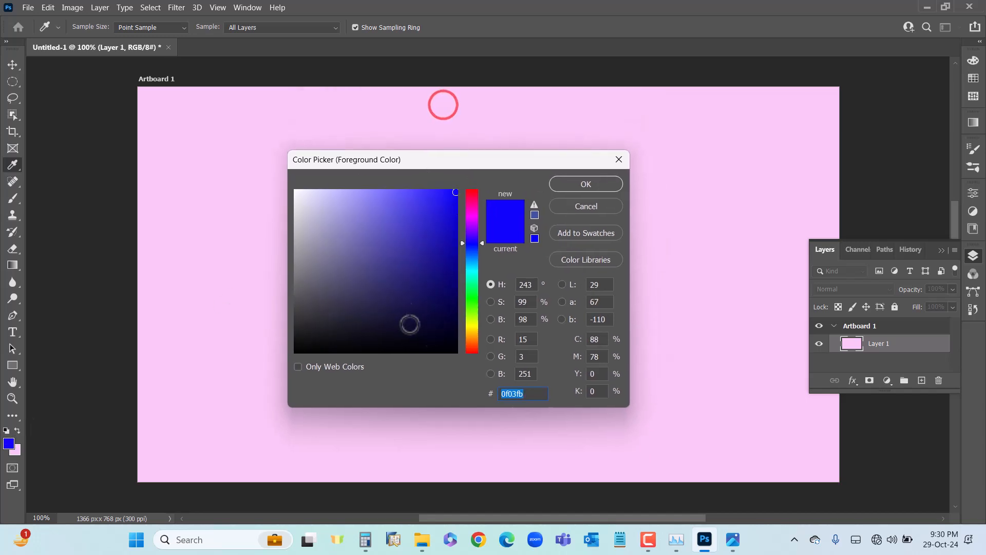
left_click(473, 327)
left_click(376, 195)
left_click(595, 184)
key("v")
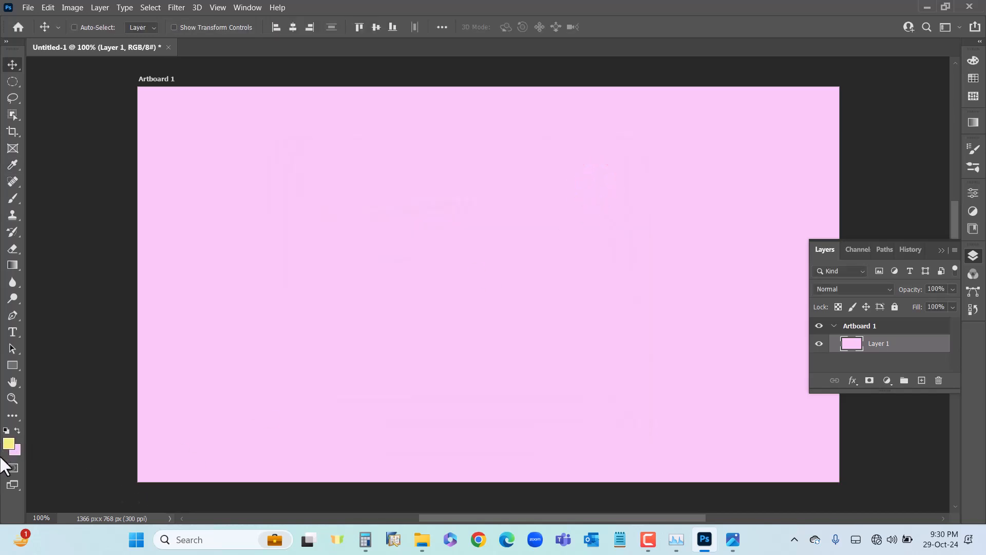
key("alt+Delete")
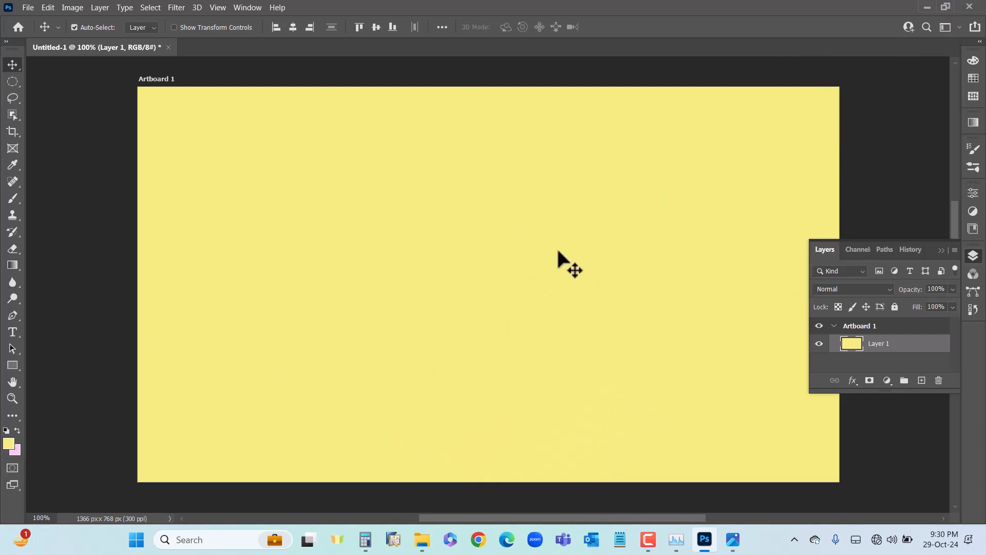
Step: Start a horizontal text layer near the artboard's upper middle, set its size to 18 pt and clear the placeholder text
left_click(13, 333)
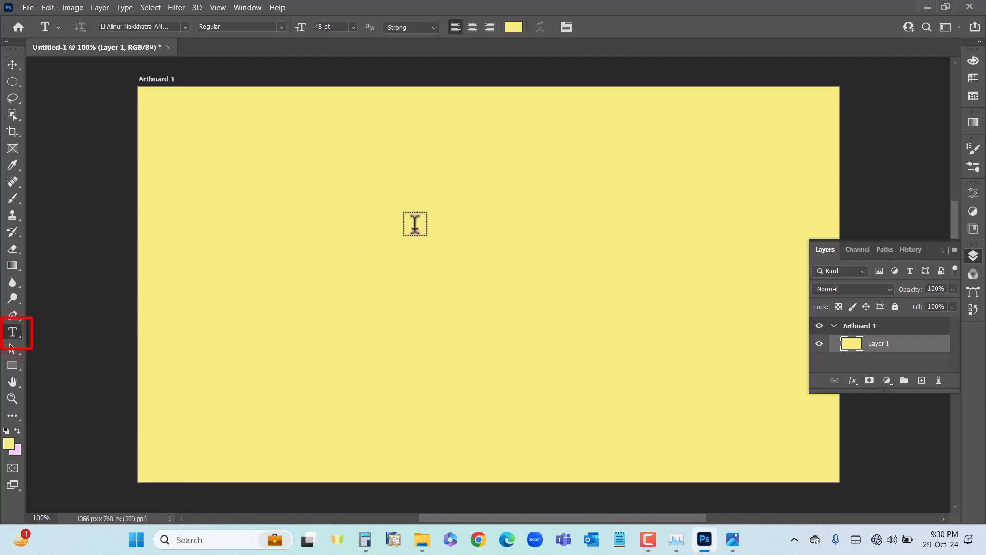
left_click(476, 220)
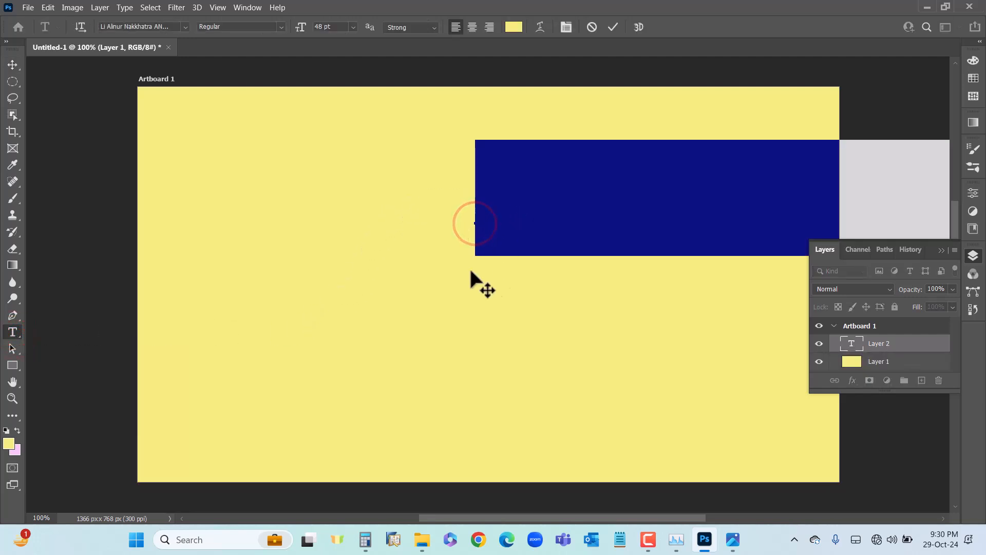
left_click(486, 208)
double_click(479, 212)
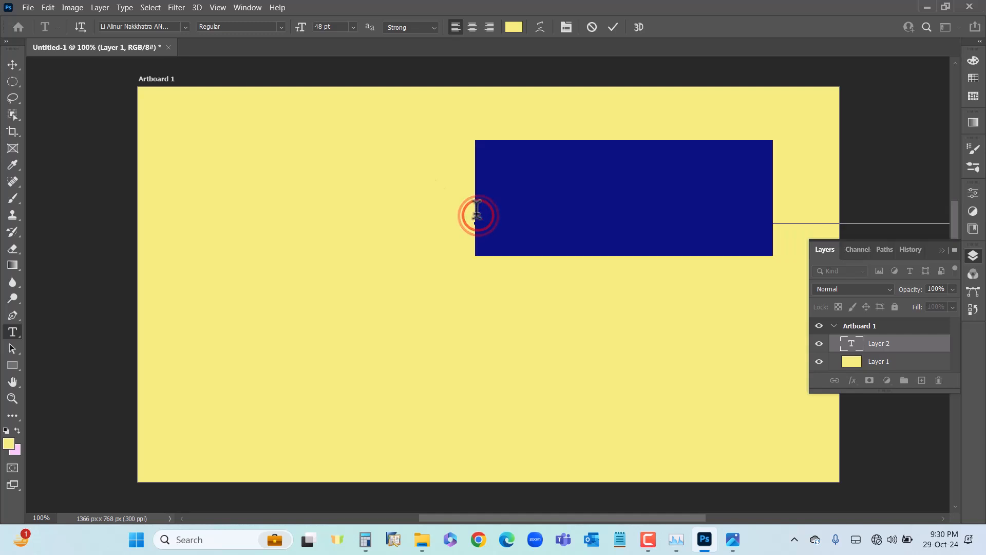
left_click(351, 27)
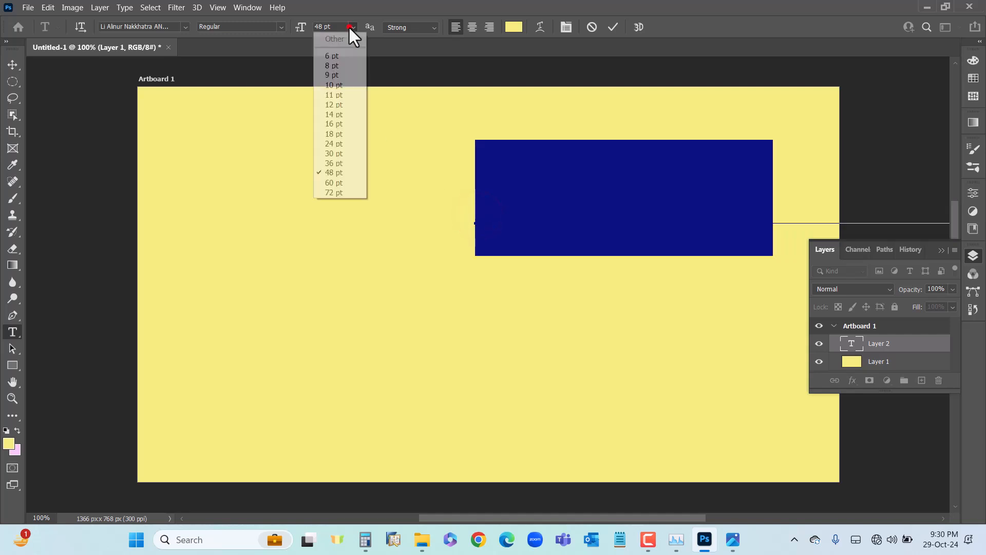
left_click(342, 142)
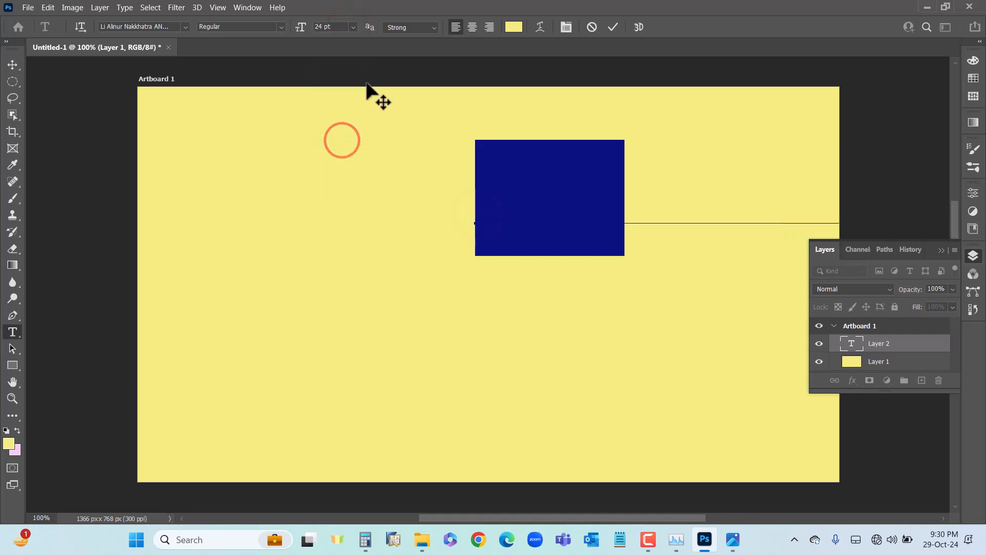
left_click(352, 26)
left_click(338, 134)
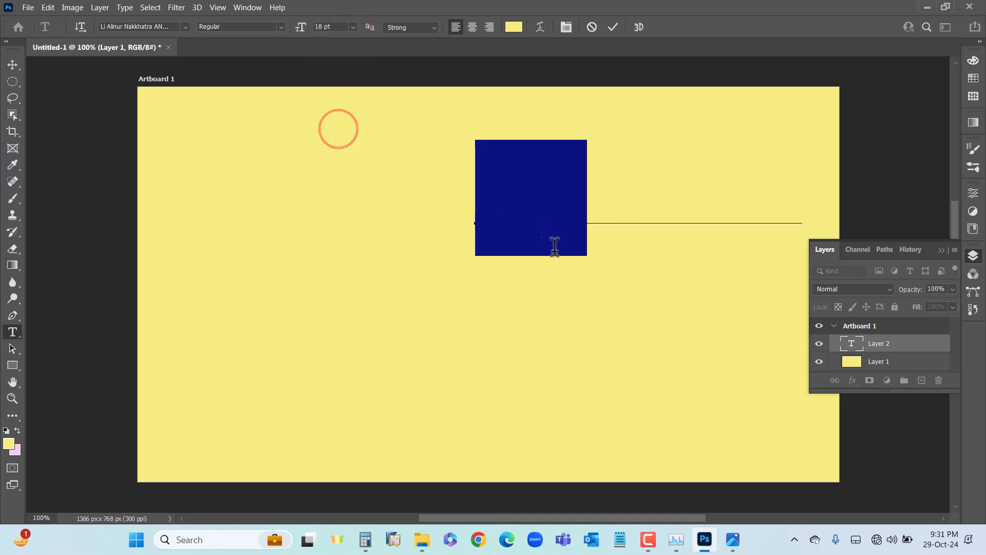
left_click(538, 227)
left_click_drag(478, 221, 824, 225)
type("h")
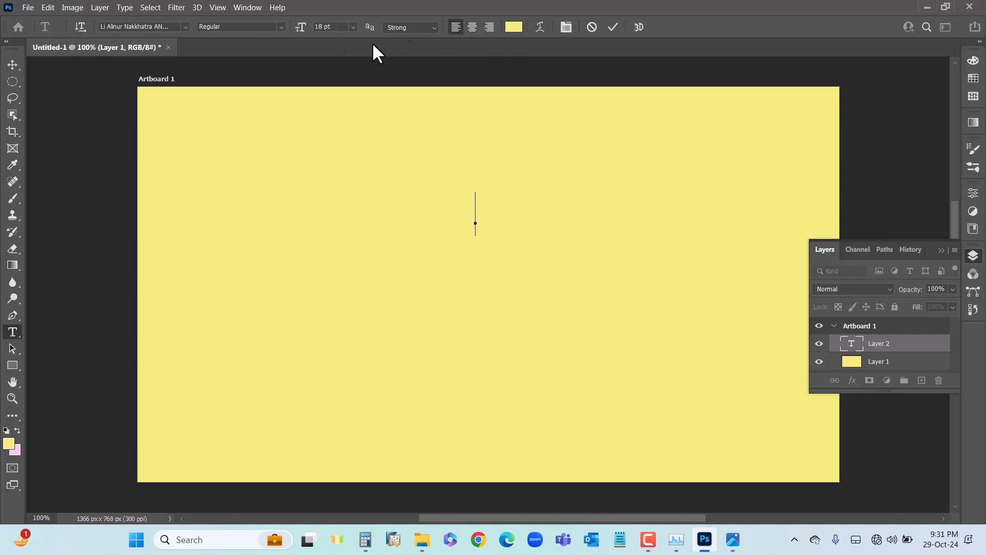
Step: Set the text's font to Alfredo Heavy and its color to black
left_click(185, 26)
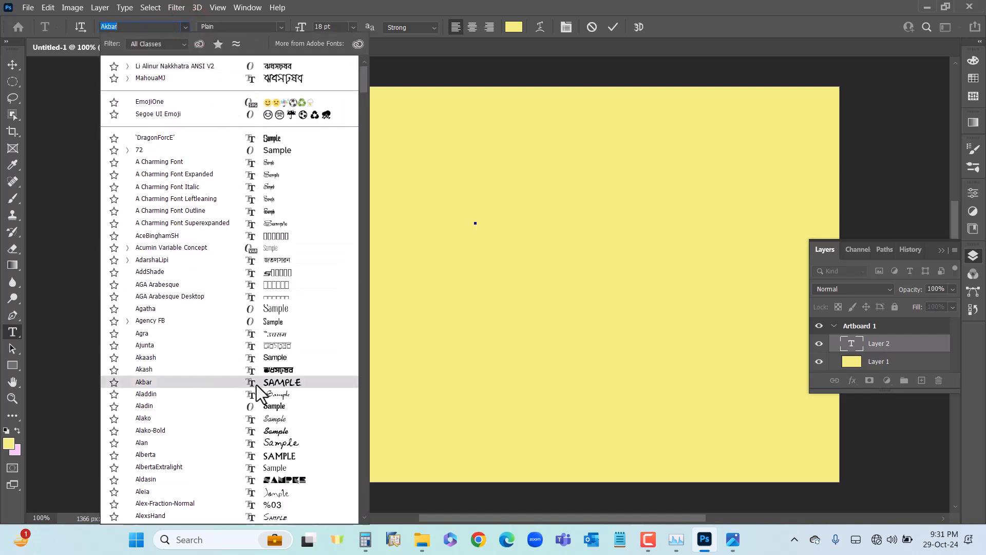
scroll(274, 458, "down", 5)
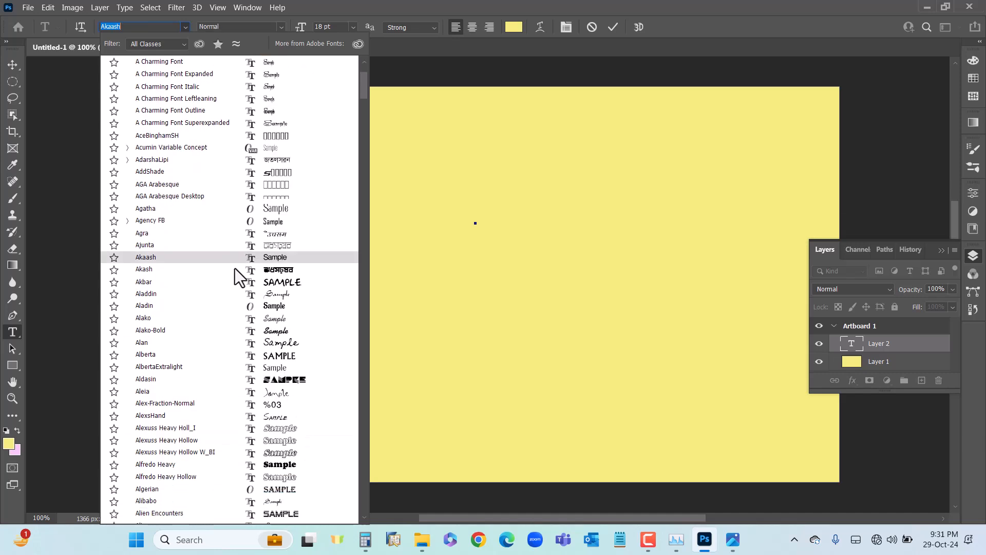
left_click(272, 400)
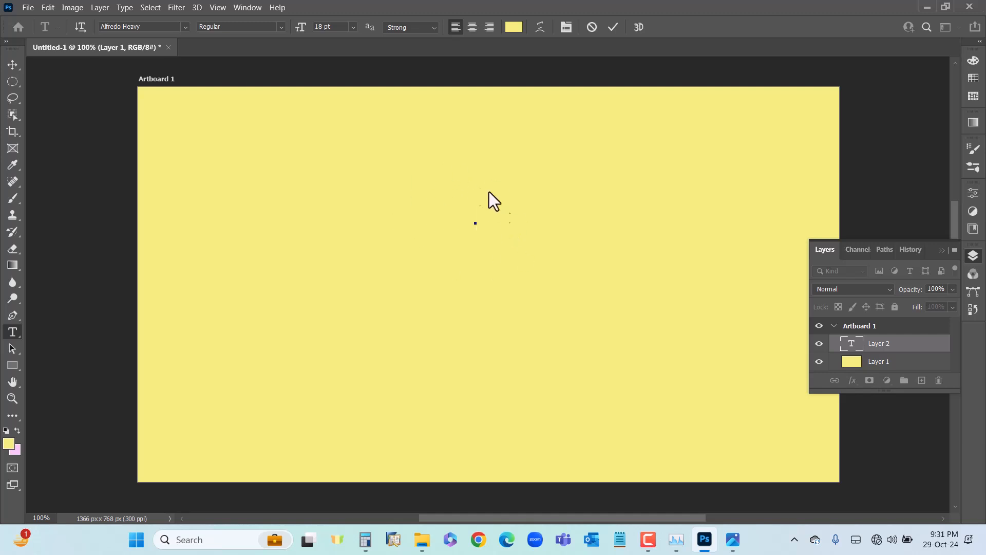
left_click(514, 28)
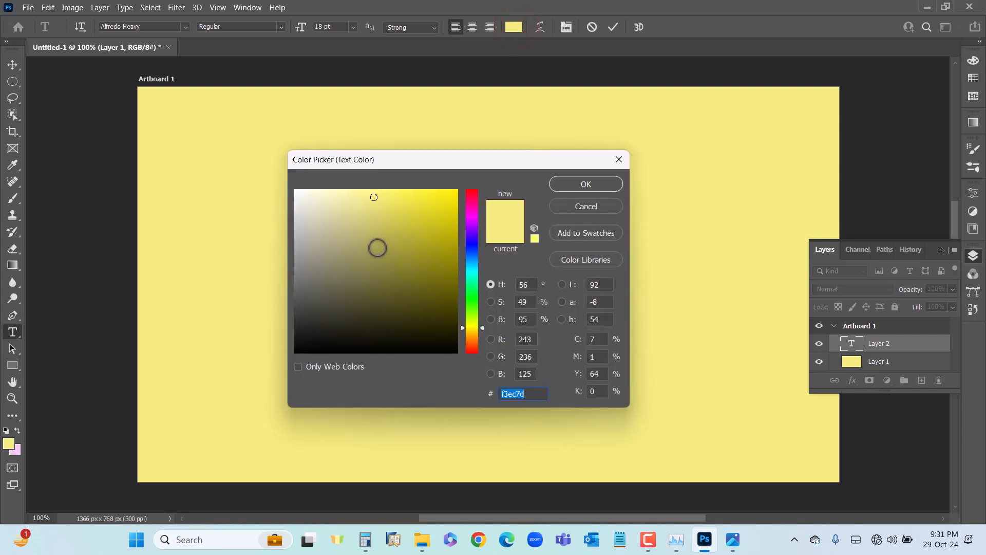
mouse_move(302, 191)
left_mouse_down()
mouse_move(319, 273)
mouse_move(301, 346)
mouse_move(464, 355)
left_mouse_up()
left_click(575, 182)
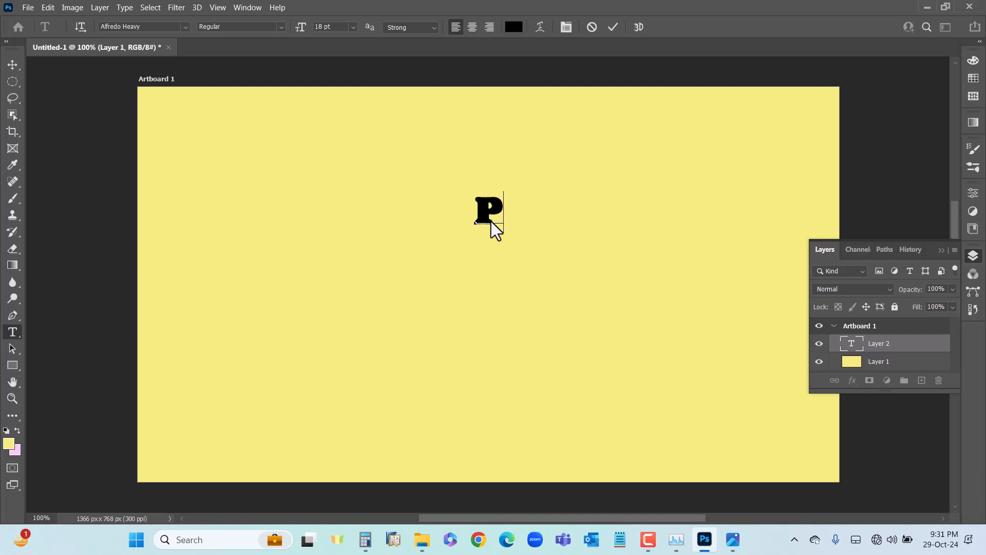
Step: Enter the text "Photpshop", commit it and move it slightly down and to the left on the artboard
type("hotpshop")
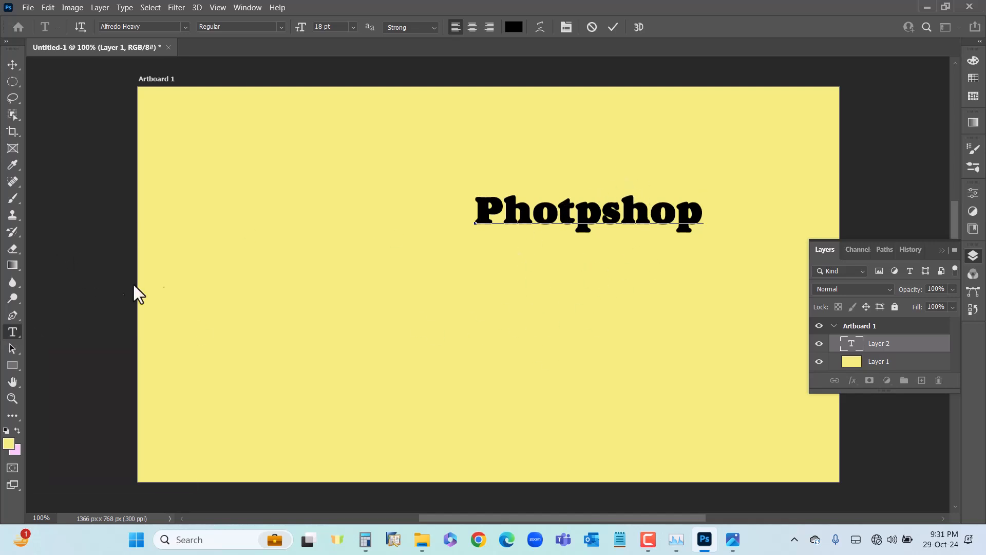
left_click_drag(575, 206, 418, 247)
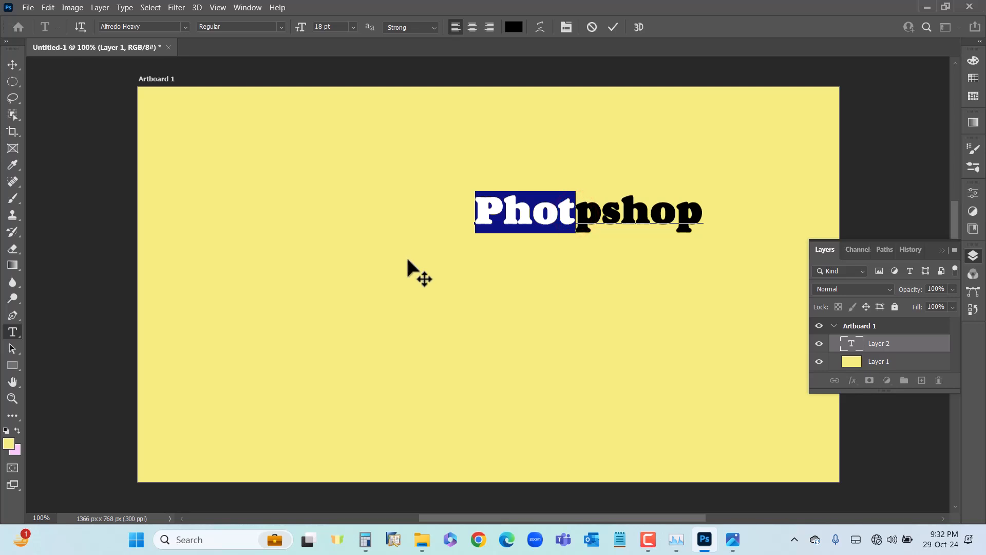
left_click(521, 203)
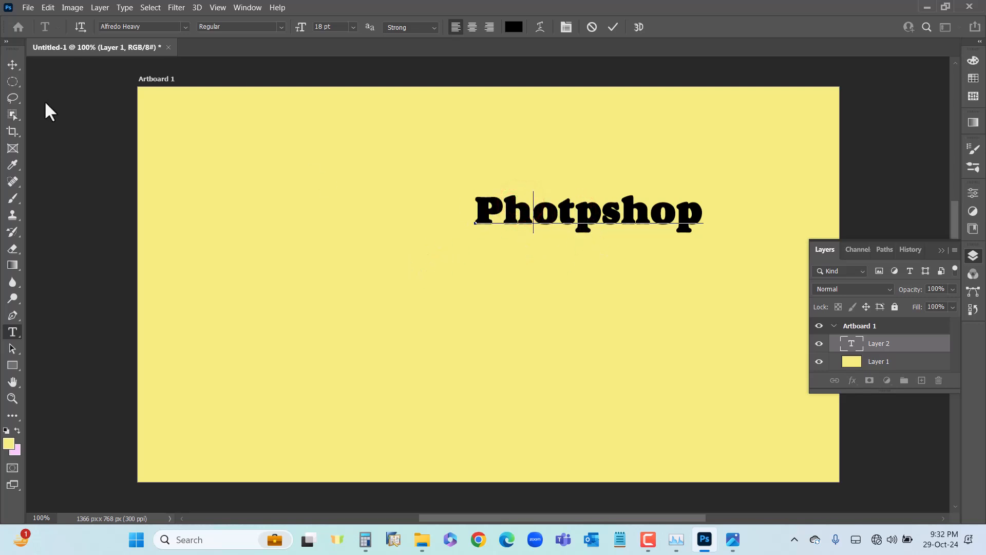
left_click(11, 63)
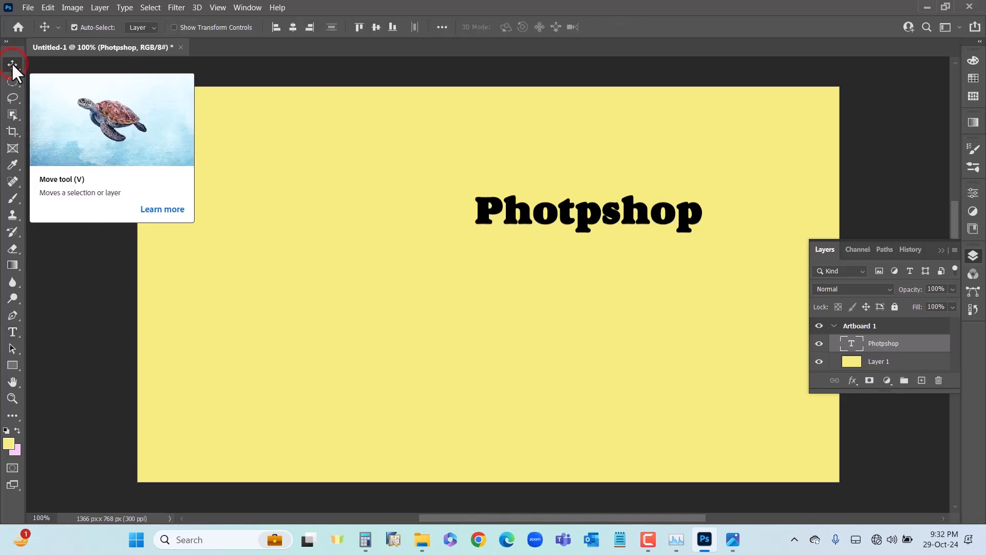
left_click_drag(585, 216, 504, 248)
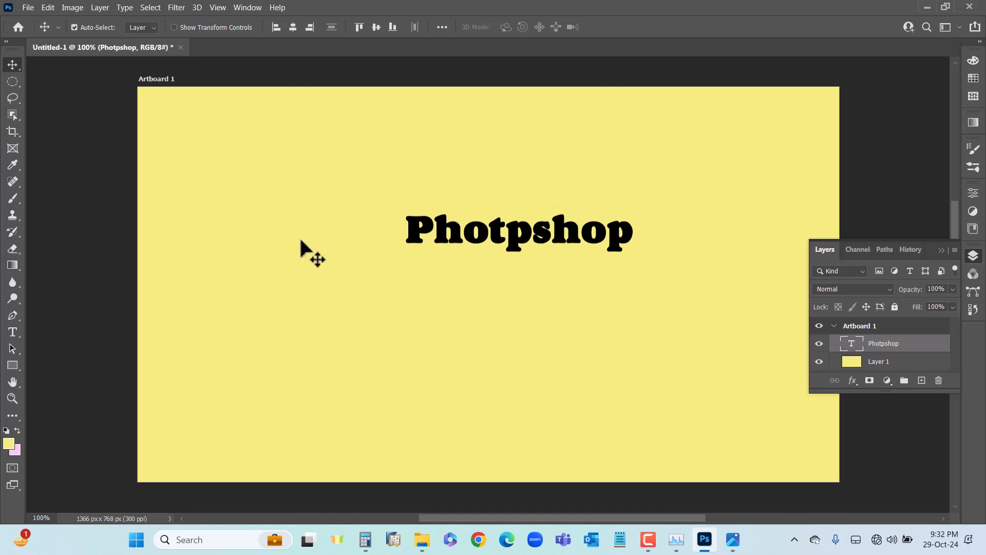
Step: Move the "Photpshop" text up and to the left, close to the artboard's upper centre
left_click(12, 333)
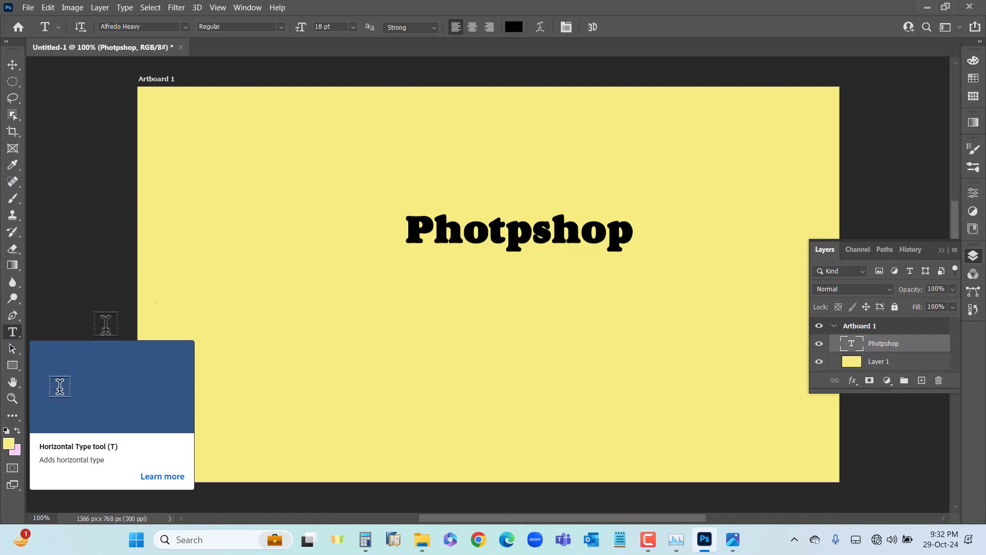
key("v")
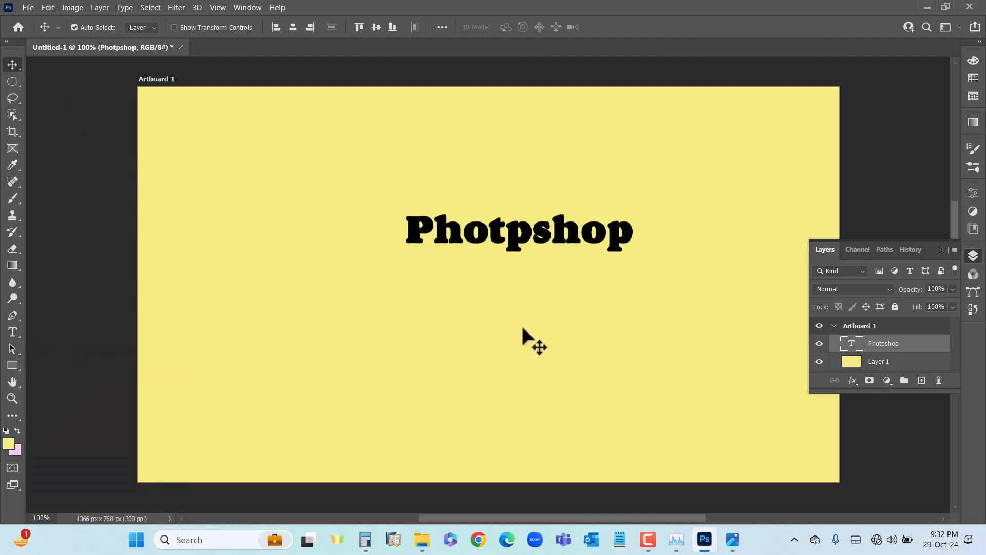
left_click(13, 64)
left_click_drag(537, 243, 495, 192)
left_click(512, 223)
left_click(504, 189)
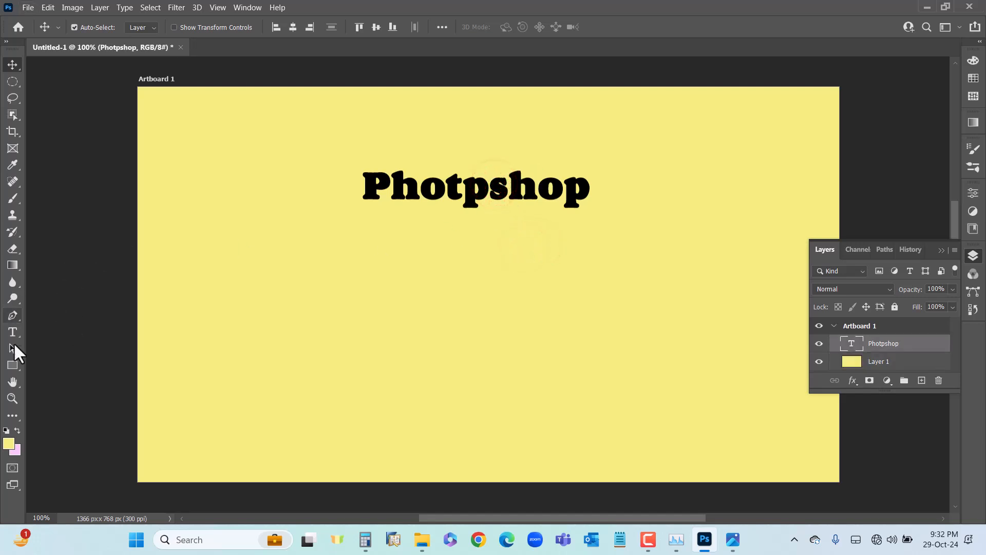
Step: Add a second text layer reading "Tools" and place it centred just below the "Photpshop" text
left_click(6, 331)
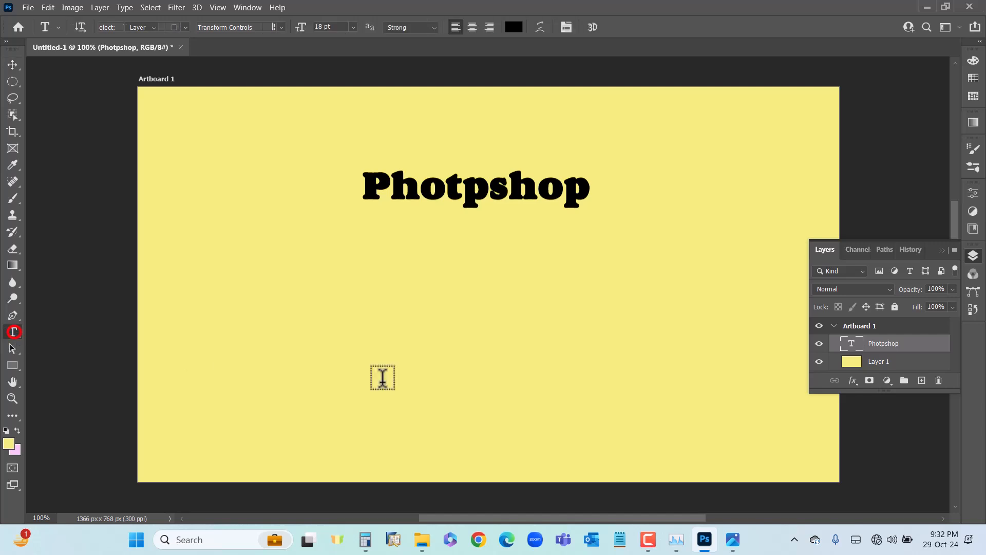
left_click(461, 282)
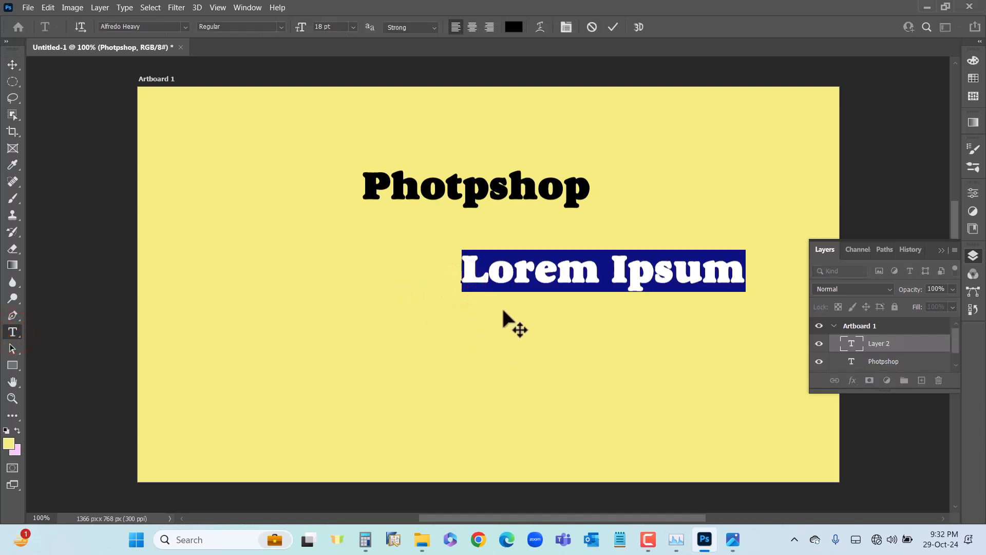
type("Tools")
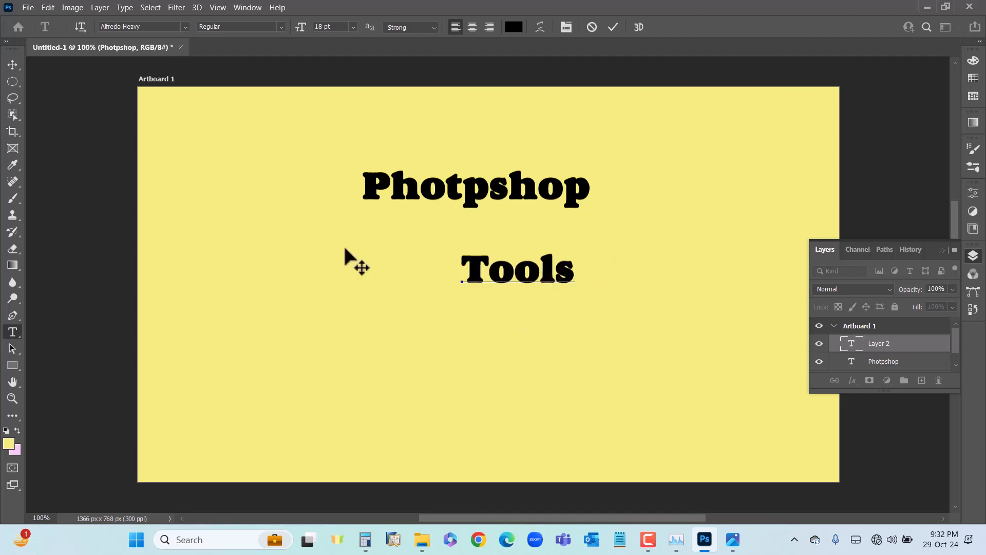
left_click(12, 64)
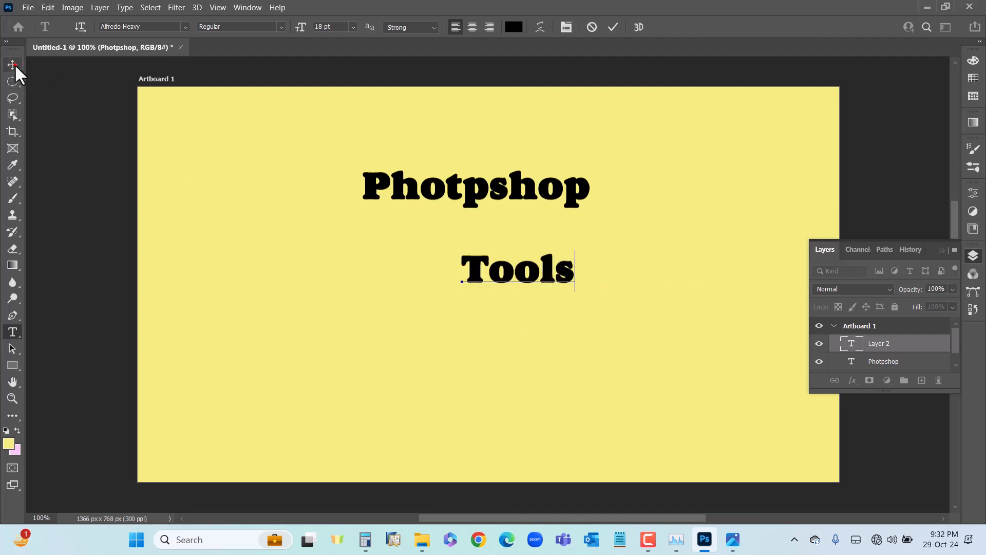
left_click_drag(534, 277, 493, 249)
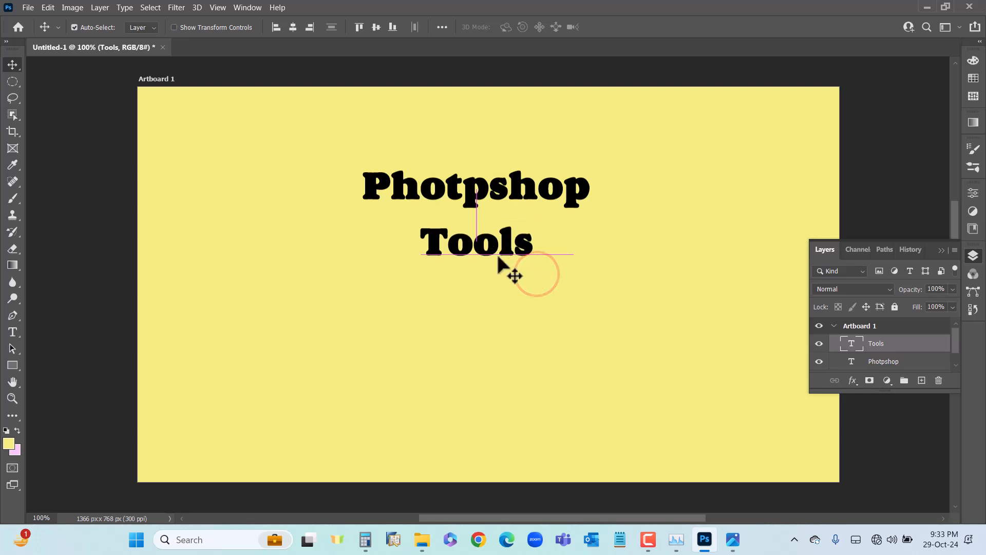
left_click(608, 345)
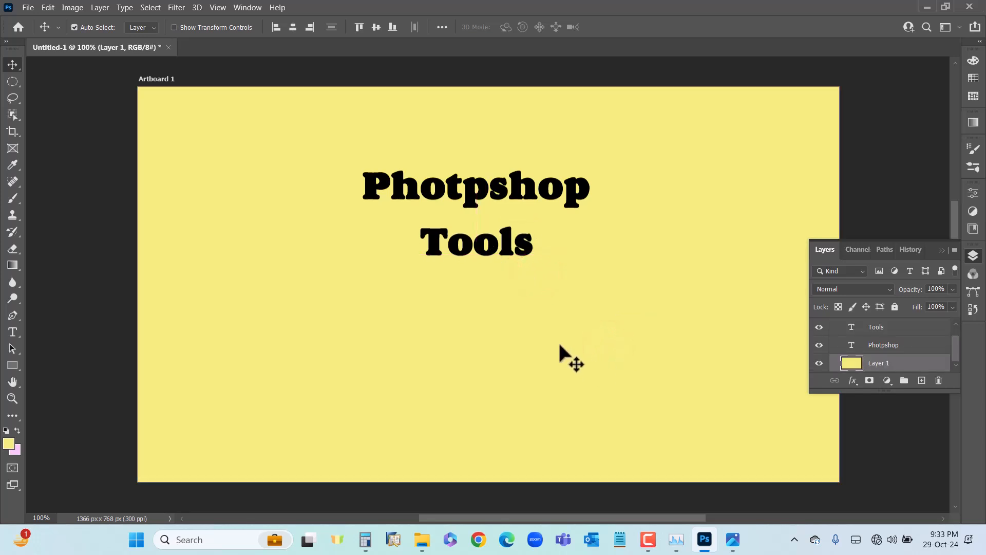
Step: Save the document to the Desktop as a Photoshop file named "photoshop tools", with Maximize Compatibility on
left_click(22, 6)
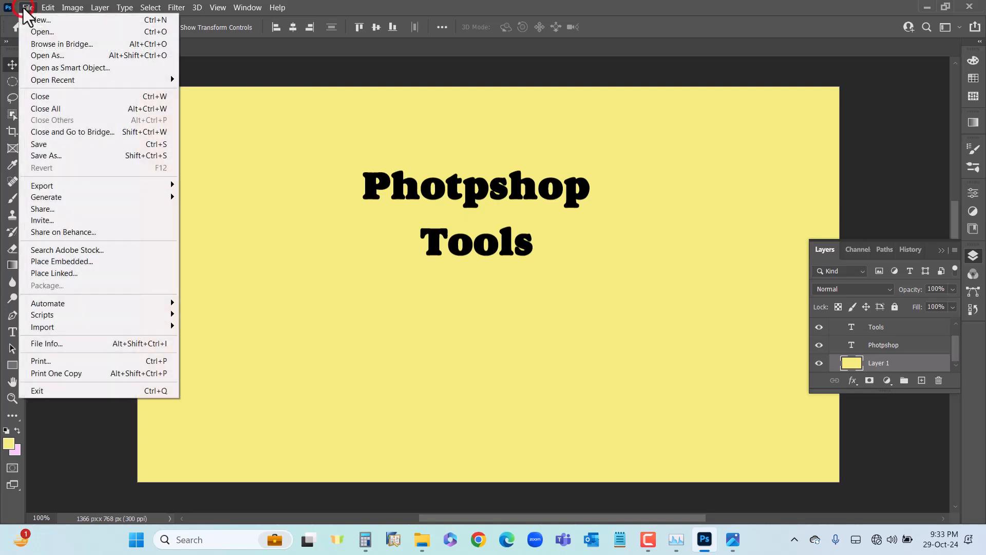
left_click(288, 208)
left_click(22, 8)
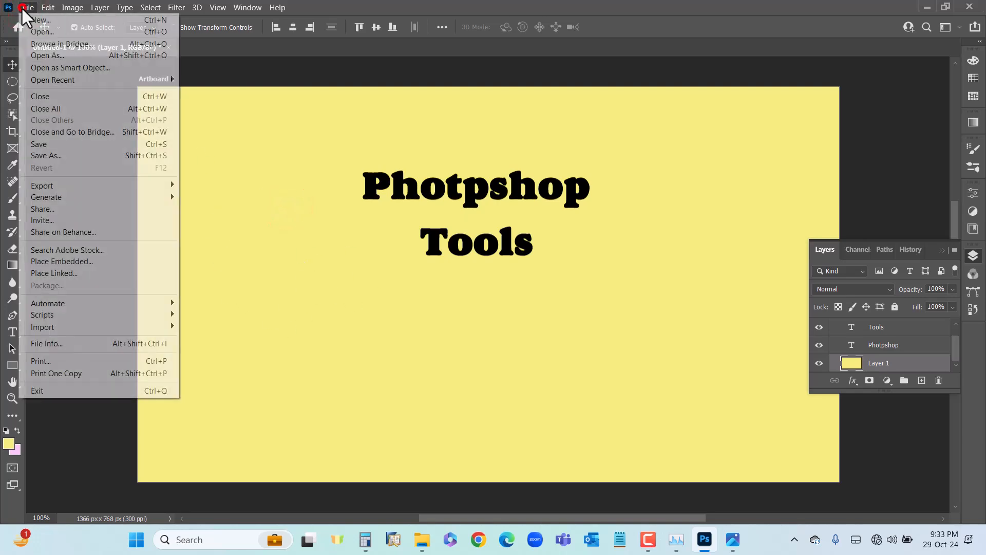
left_click(51, 155)
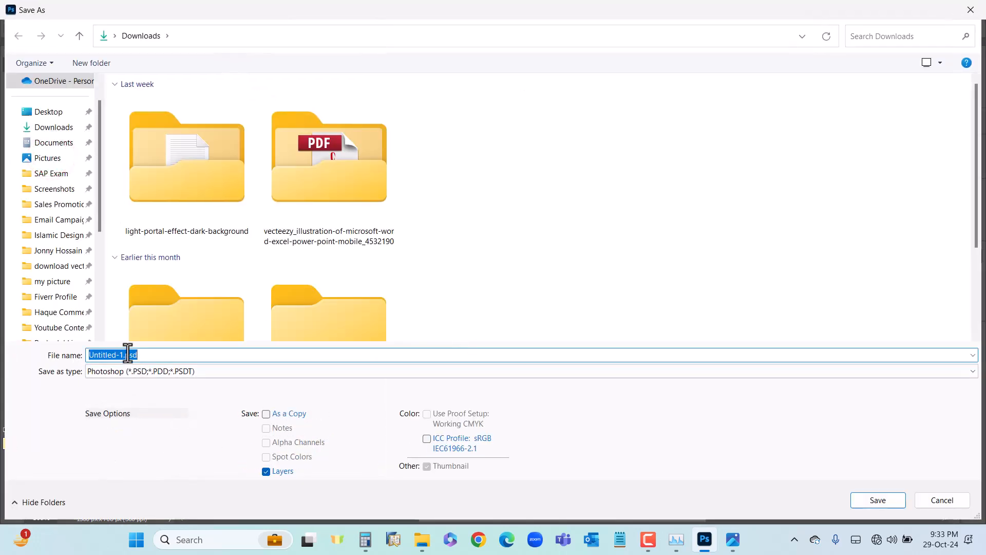
left_click(202, 377)
left_click(202, 377)
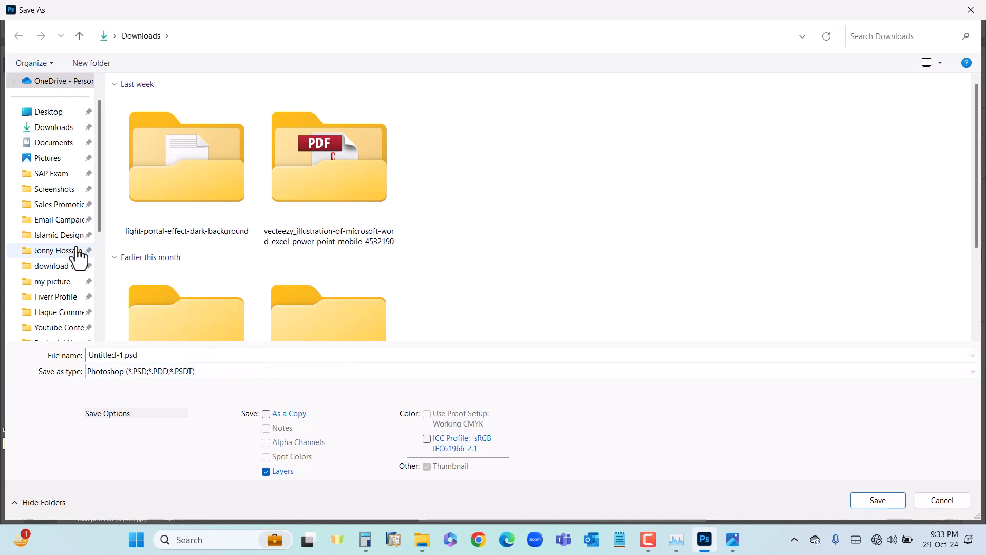
left_click(57, 113)
left_click(165, 378)
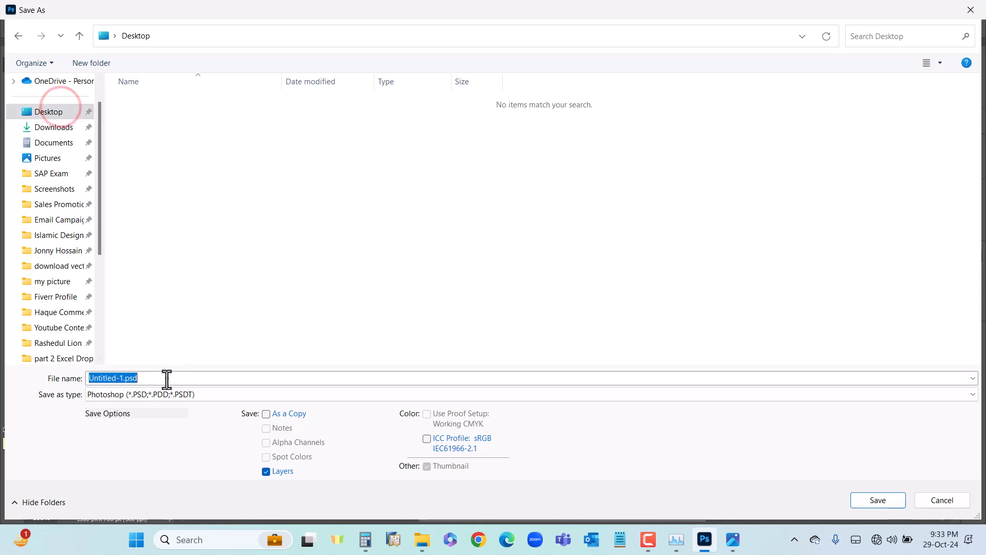
type("photoshop tools")
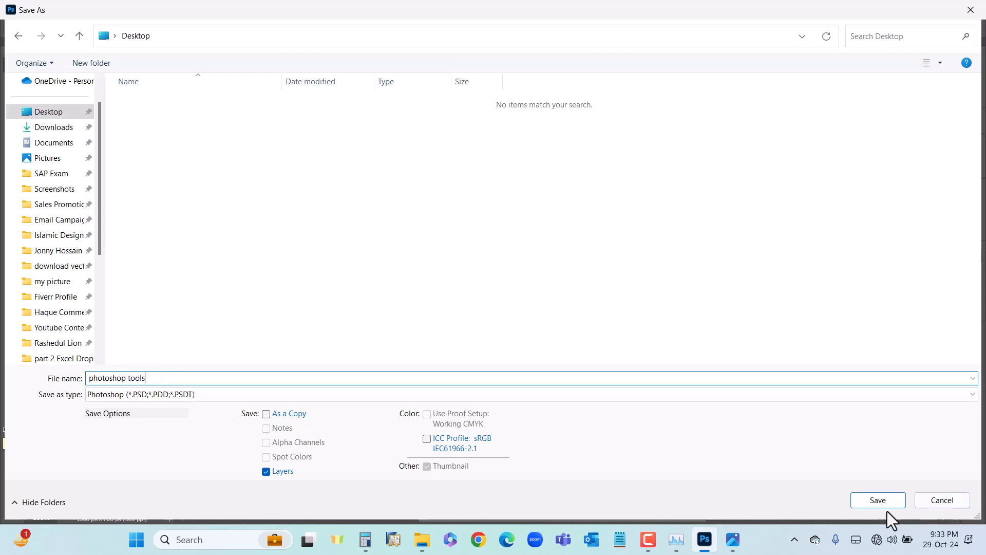
left_click(874, 500)
left_click(636, 145)
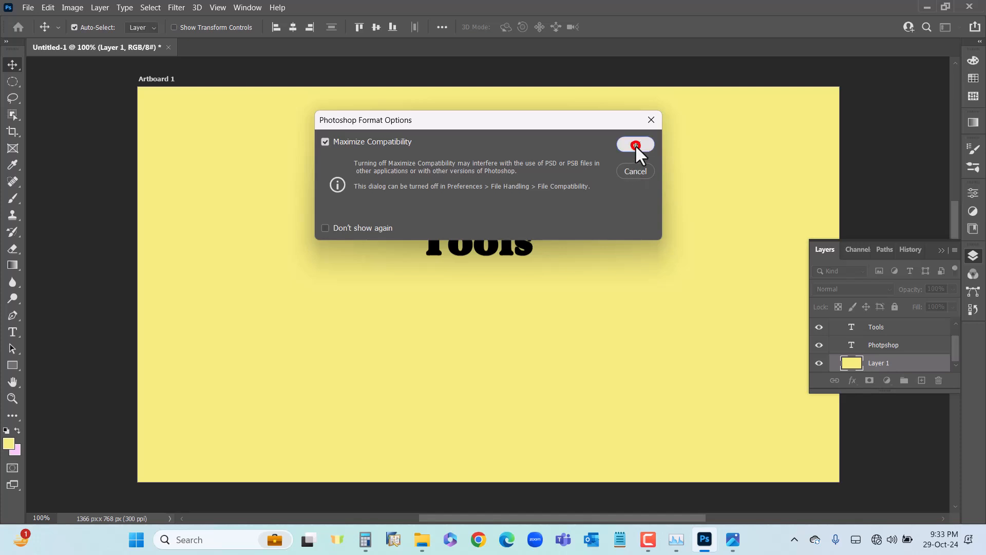
left_click(282, 268)
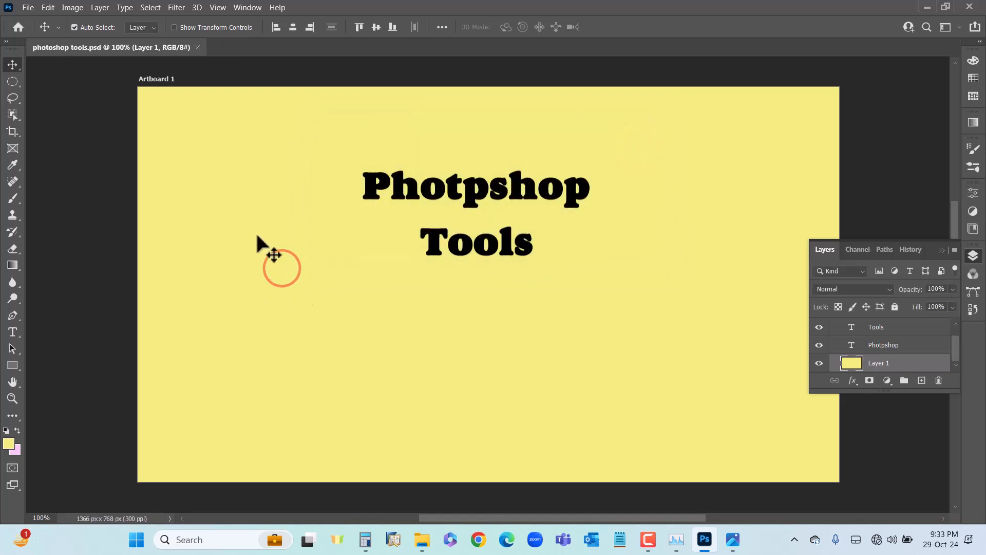
Step: Save a JPEG copy of the document as photoshop tools.jpg on the Desktop, with High quality (8)
left_click(27, 8)
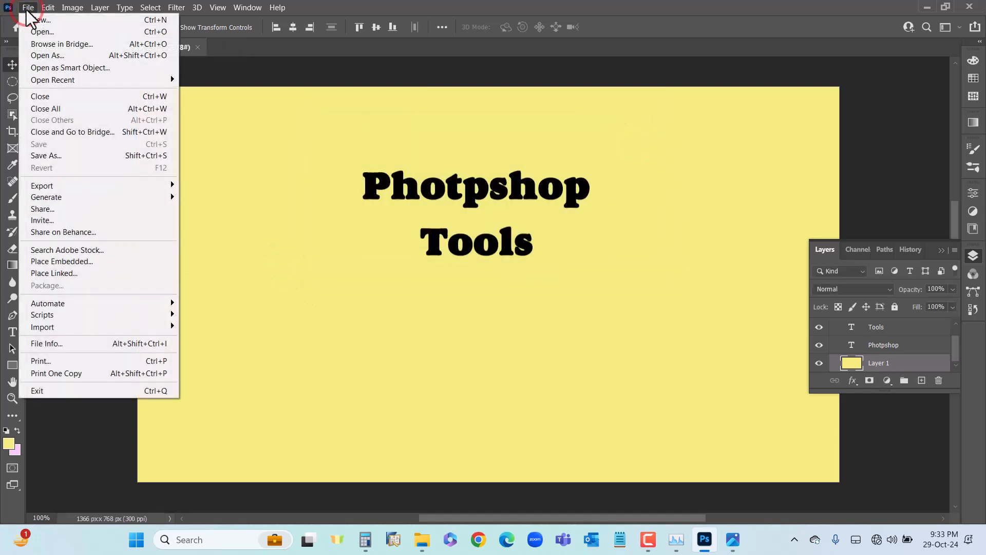
left_click(69, 155)
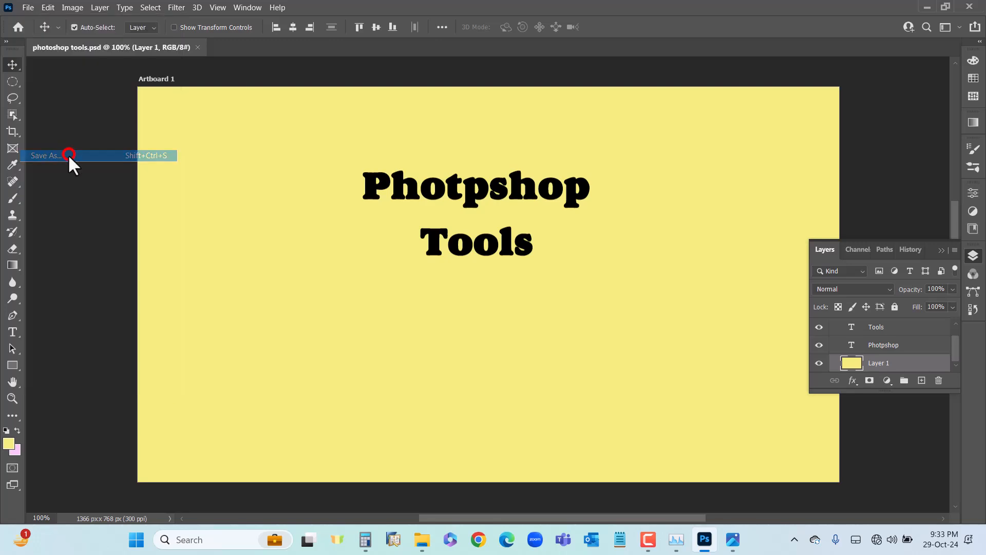
left_click(220, 371)
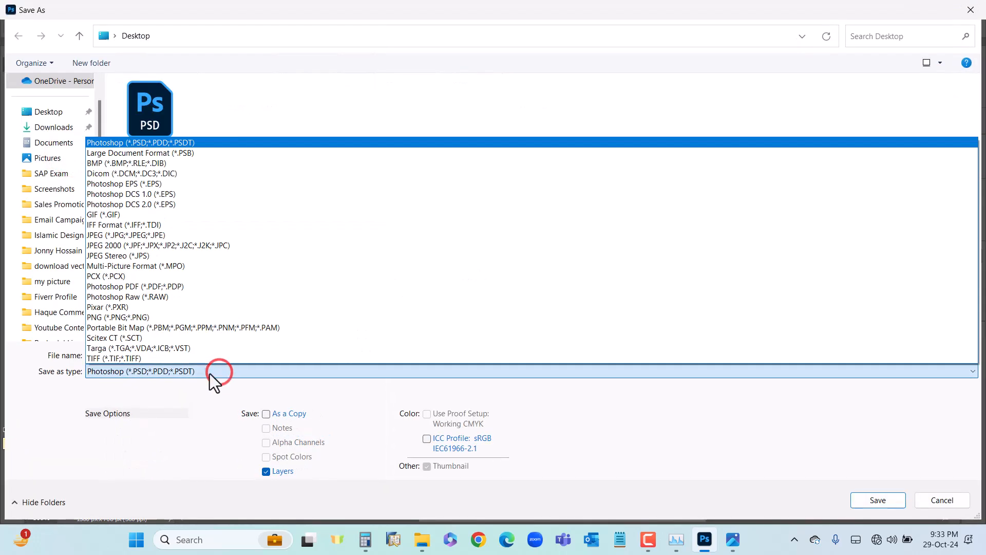
left_click(134, 235)
left_click(178, 355)
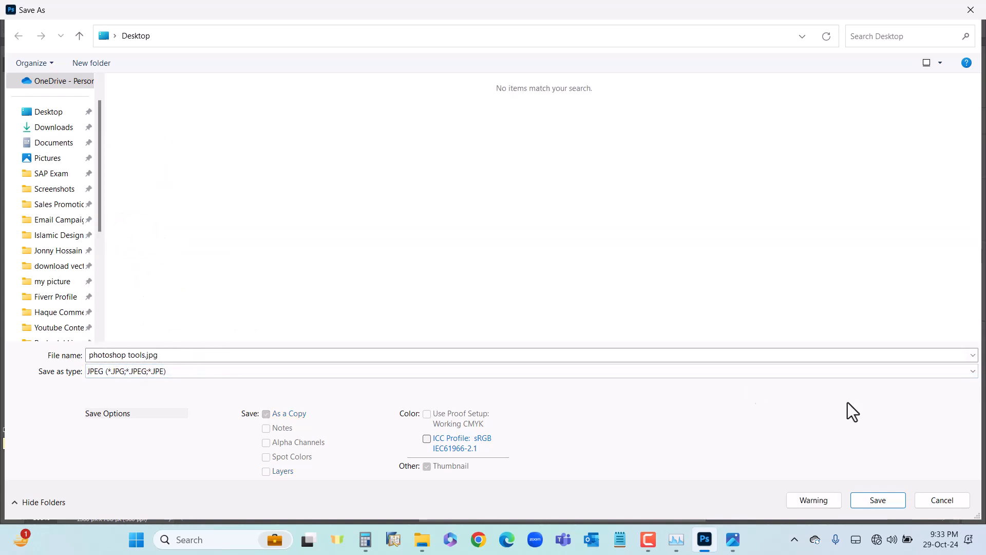
left_click(882, 505)
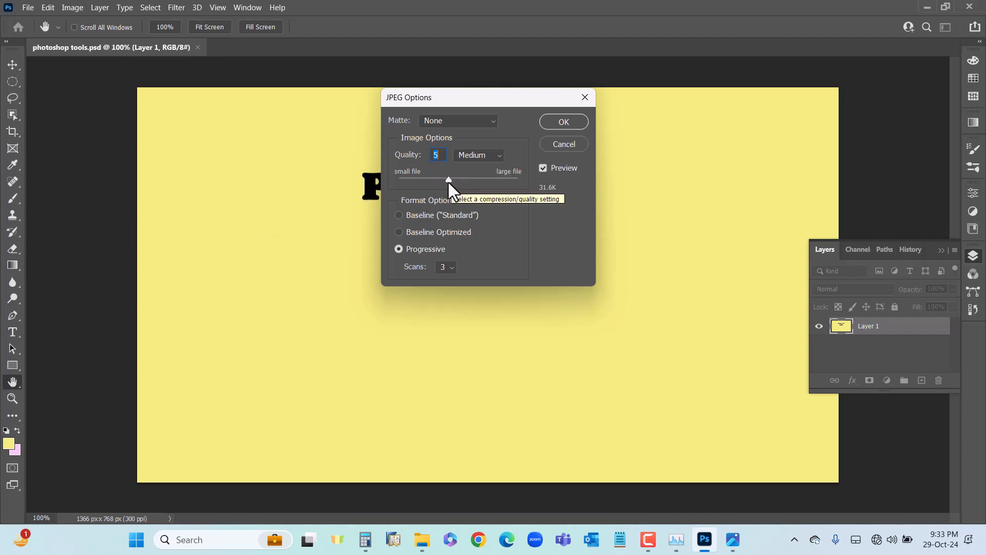
left_click(500, 155)
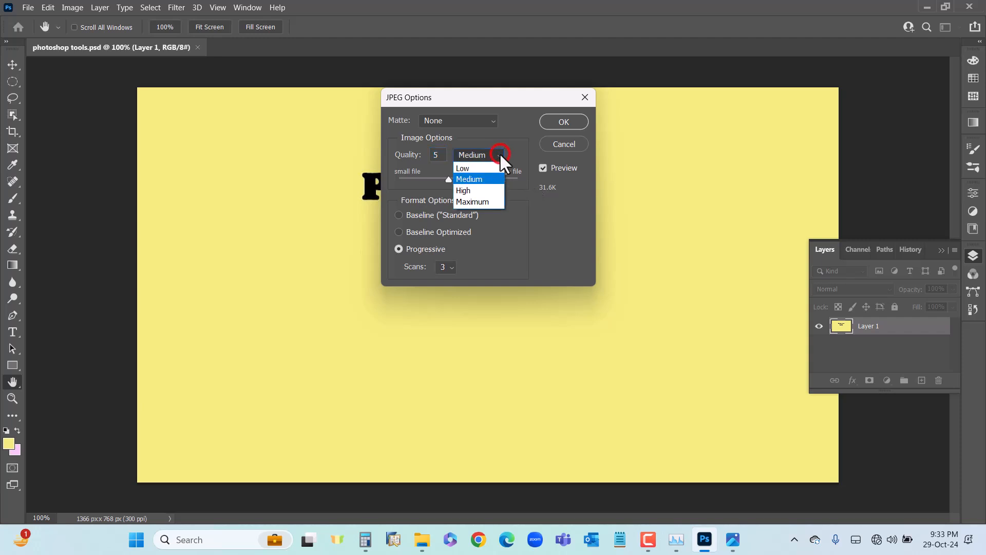
left_click(482, 190)
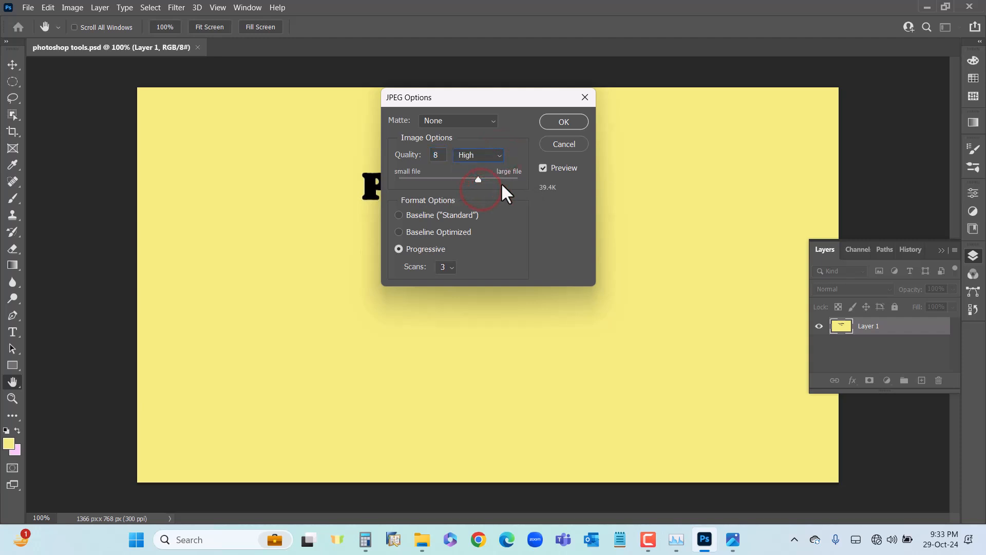
left_click(564, 122)
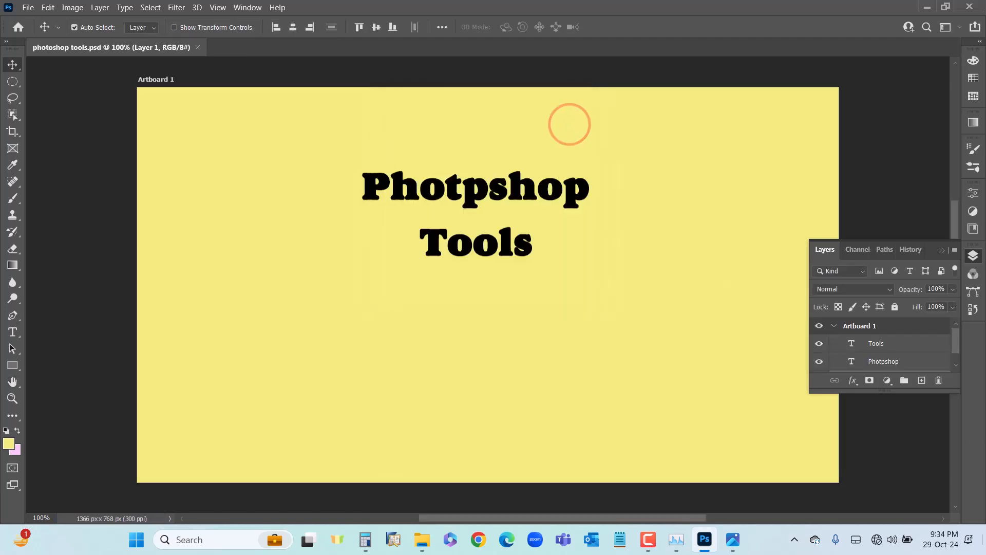
Step: Show the Windows desktop, open photoshop tools.jpg to view the exported image, and close the viewer
left_click(985, 539)
left_click(450, 281)
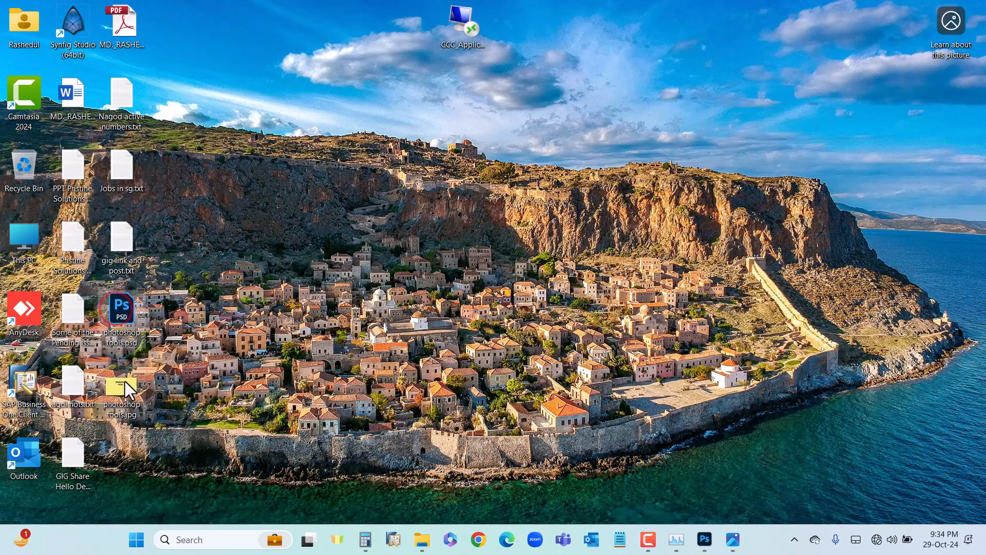
double_click(121, 394)
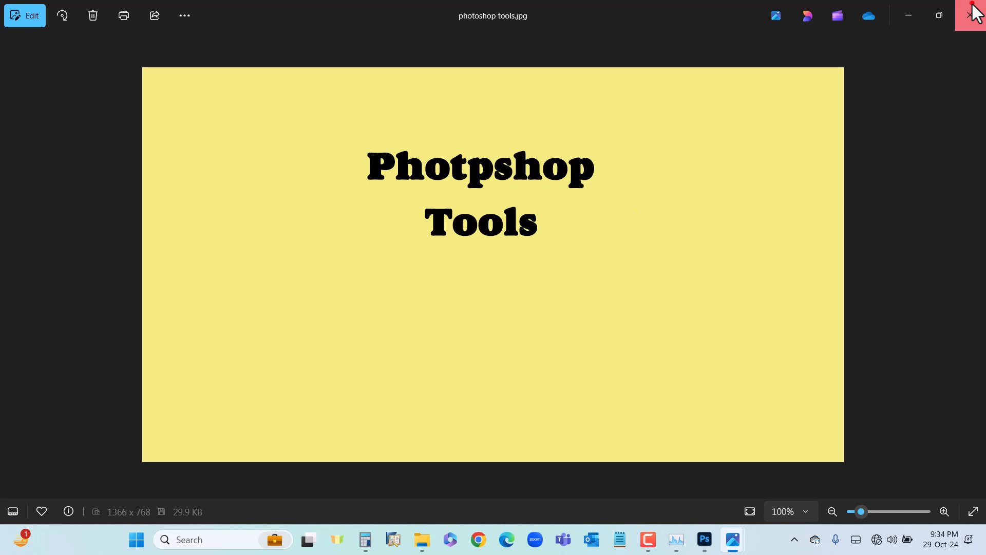
left_click(972, 10)
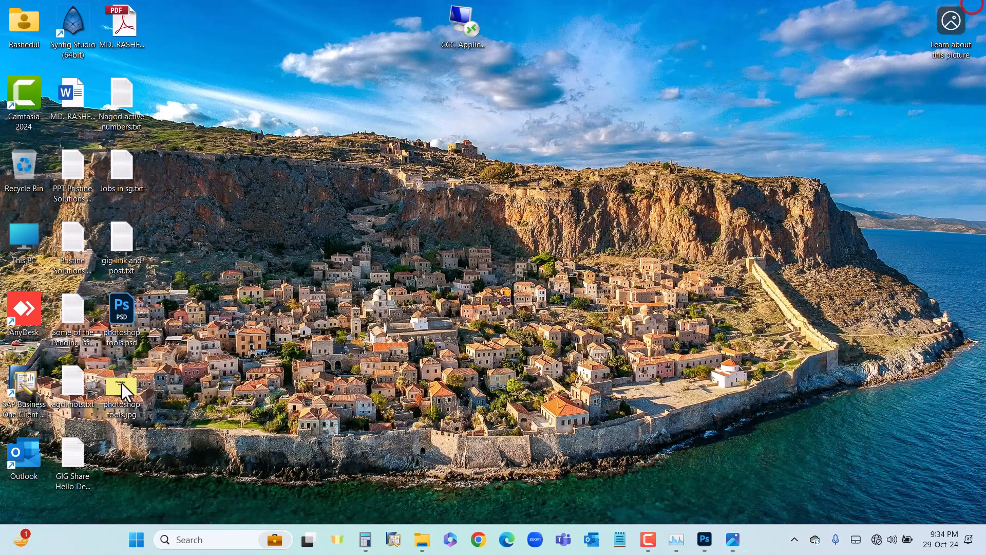
Step: Switch back to Photoshop, close the current document and reopen photoshop tools.psd from the Desktop
left_click(704, 539)
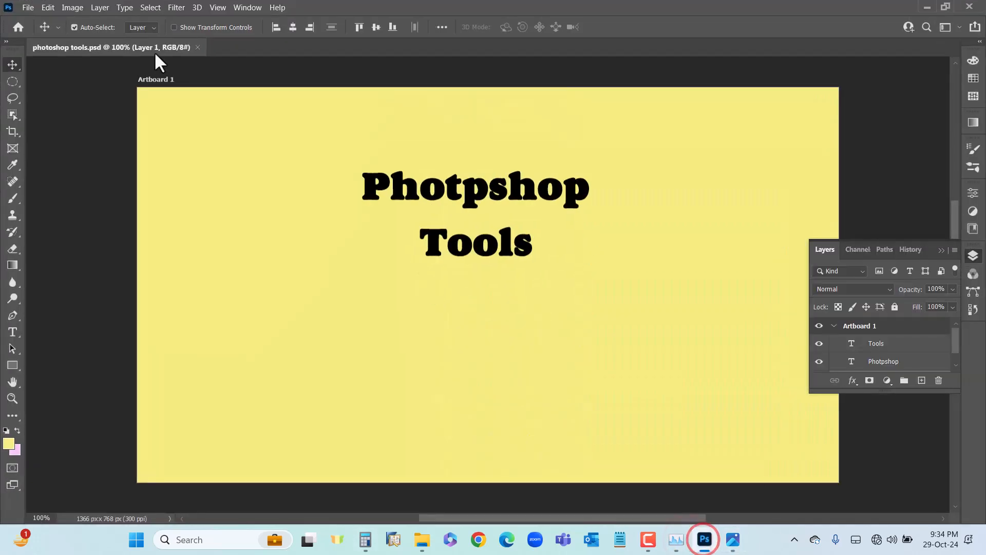
left_click(197, 47)
left_click(33, 173)
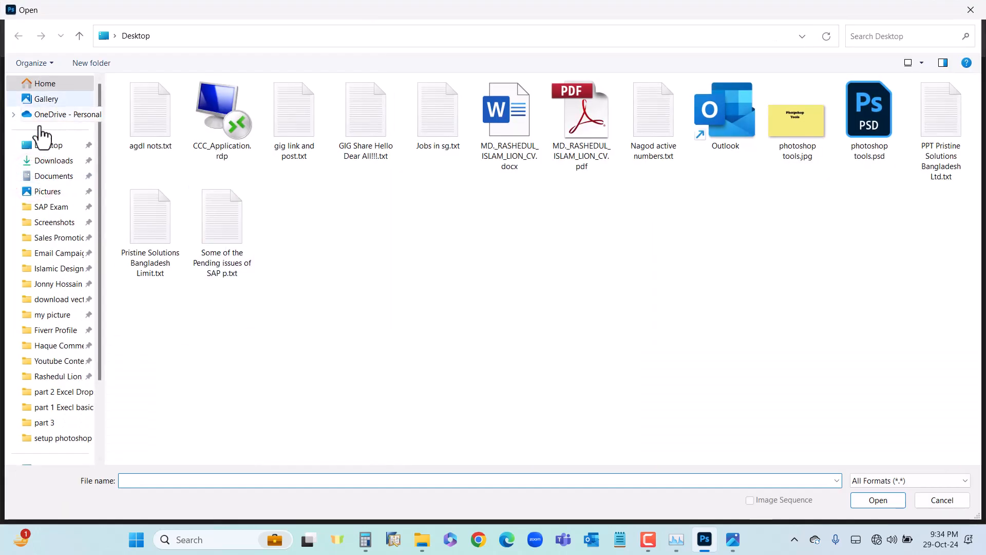
left_click(49, 145)
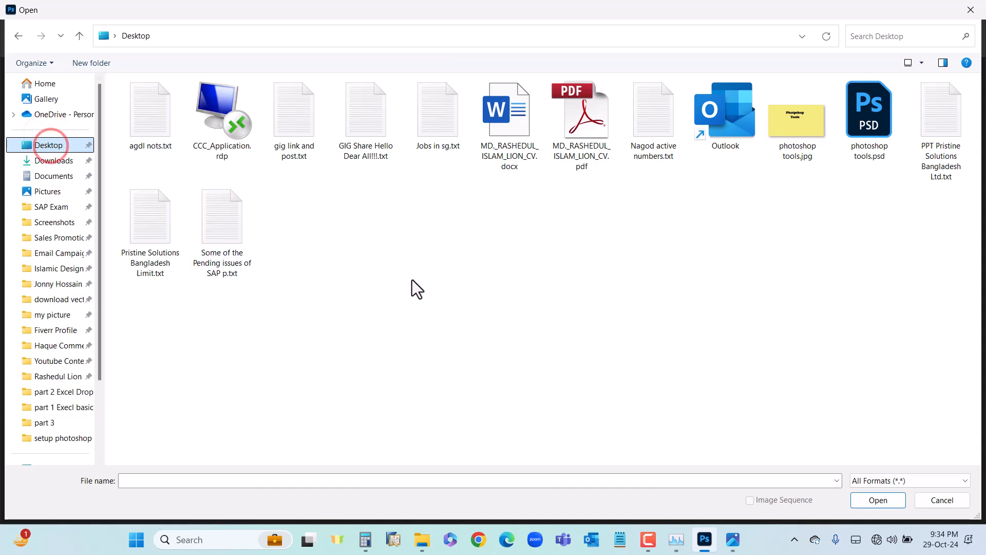
left_click(870, 123)
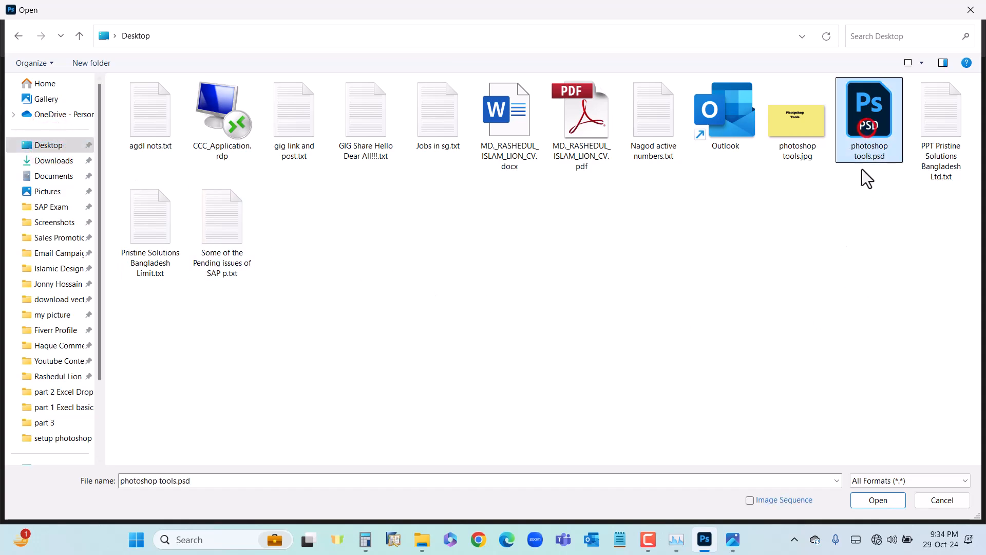
left_click(879, 500)
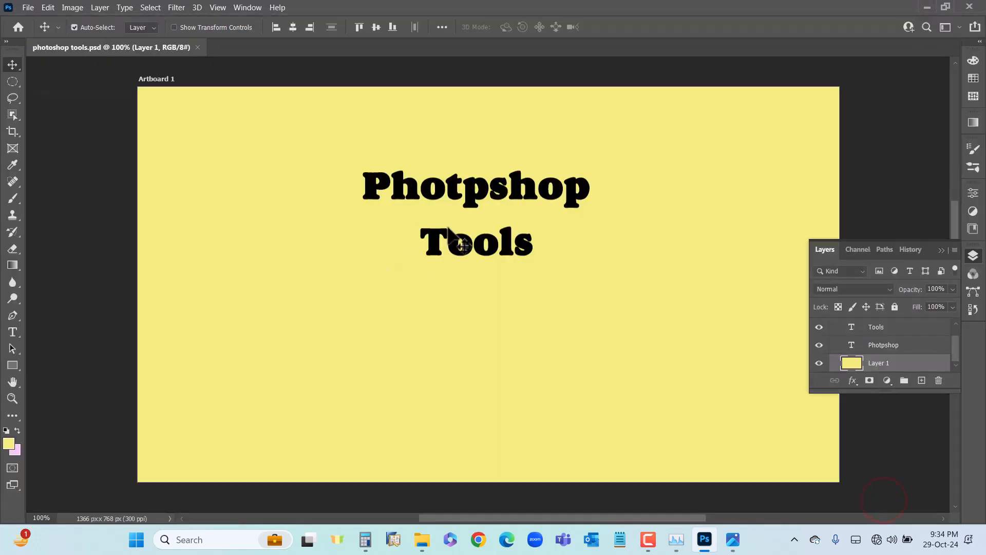
Step: Open the "Photpshop" text for editing, place the cursor before "shop", then leave text editing and deselect the layer
double_click(465, 187)
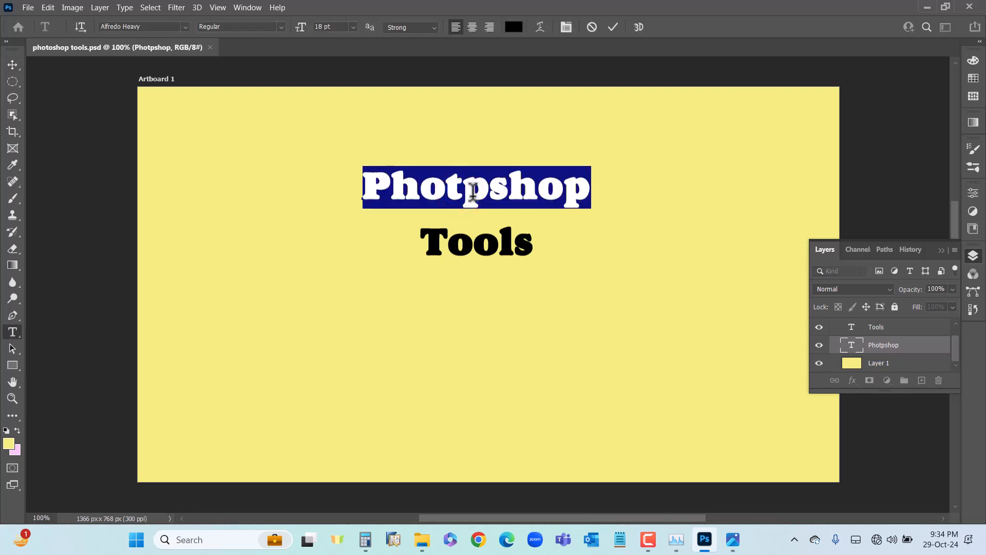
left_click(490, 200)
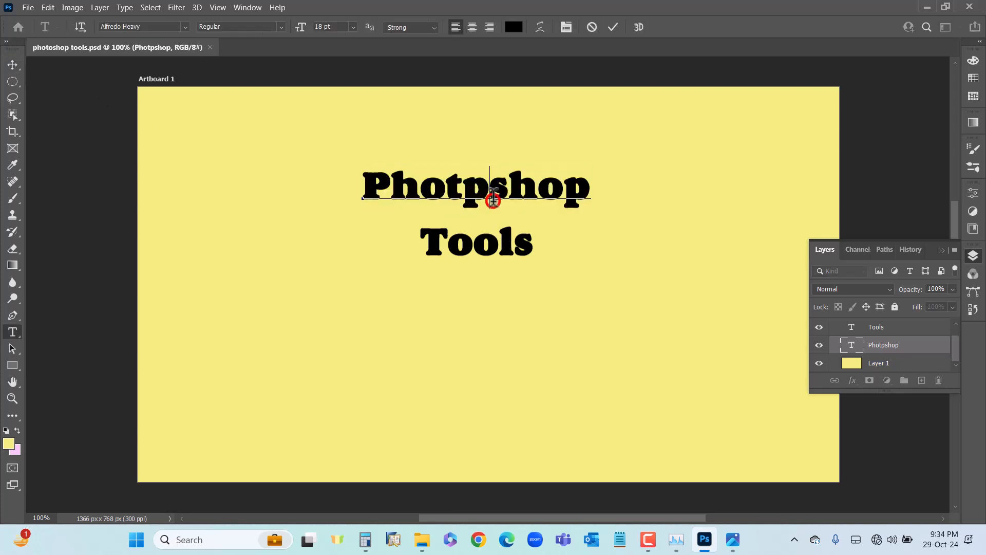
left_click(13, 65)
left_click(70, 96)
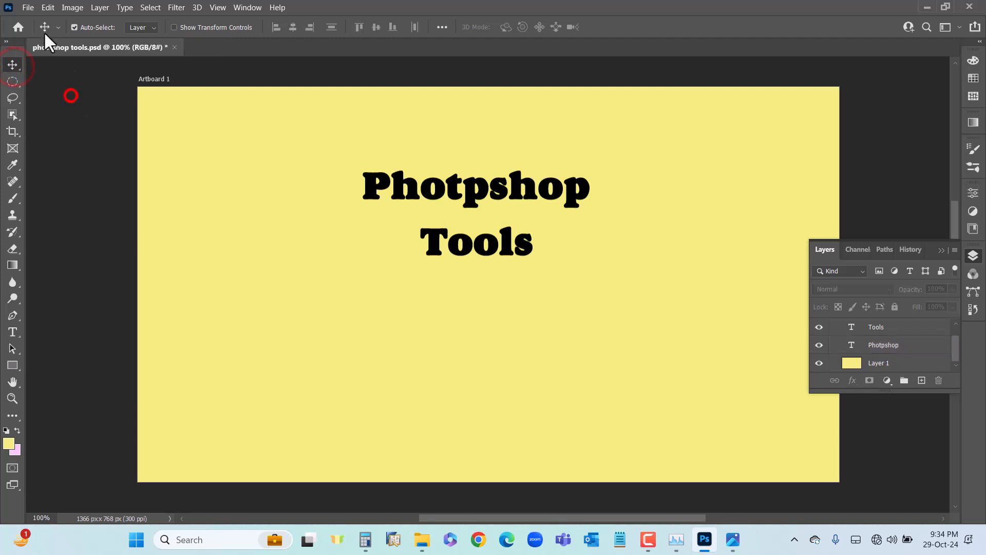
Step: Exit Photoshop without saving the changes to photoshop tools.psd
left_click(26, 7)
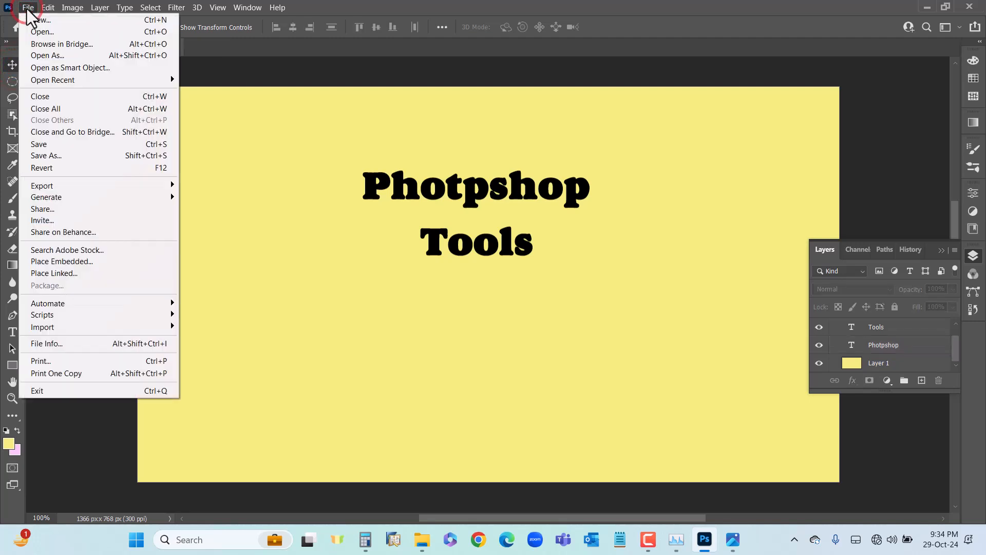
left_click(817, 9)
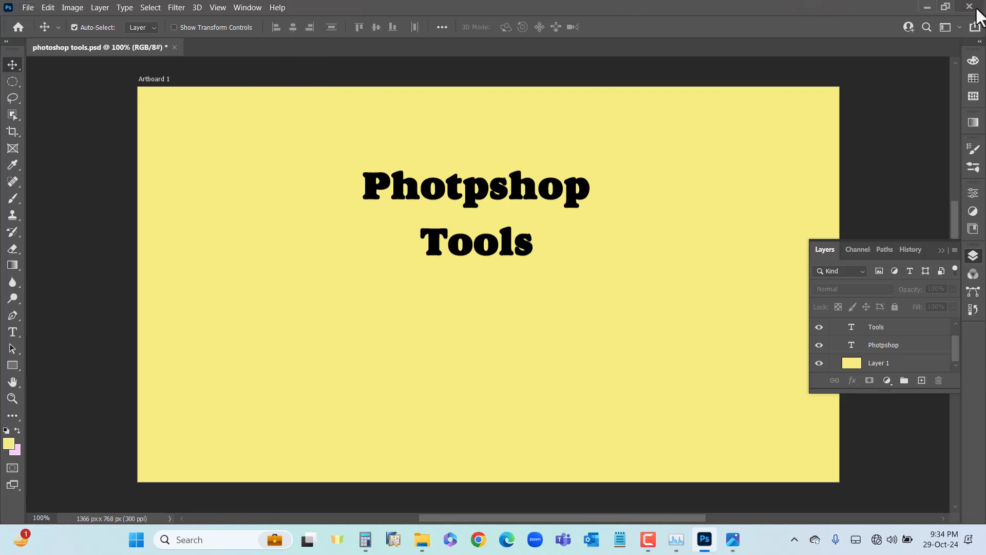
left_click(28, 7)
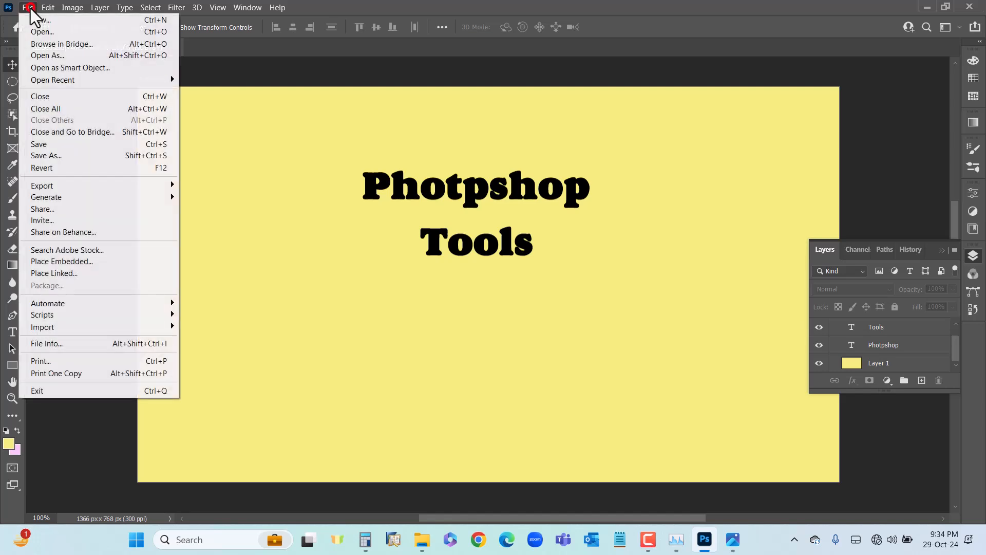
left_click(38, 392)
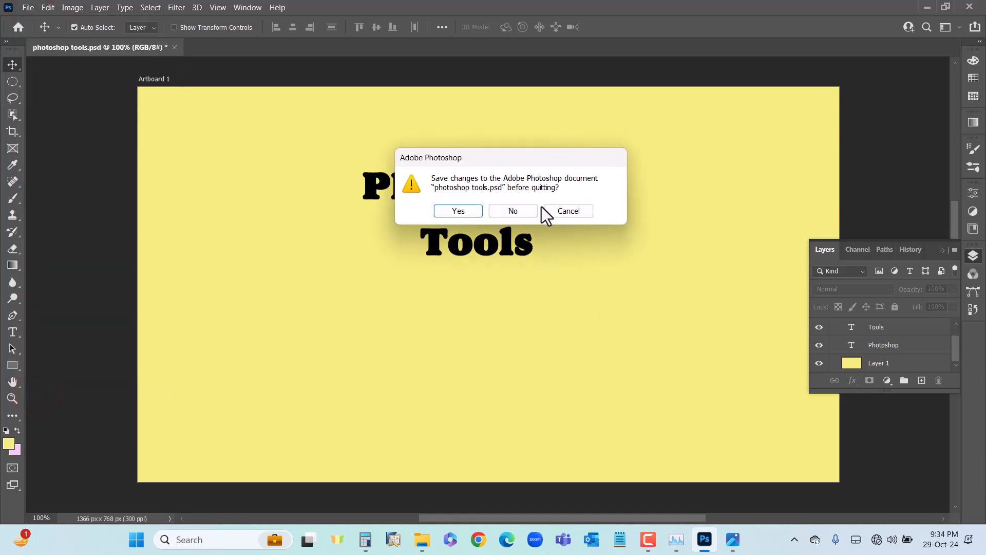
left_click(514, 211)
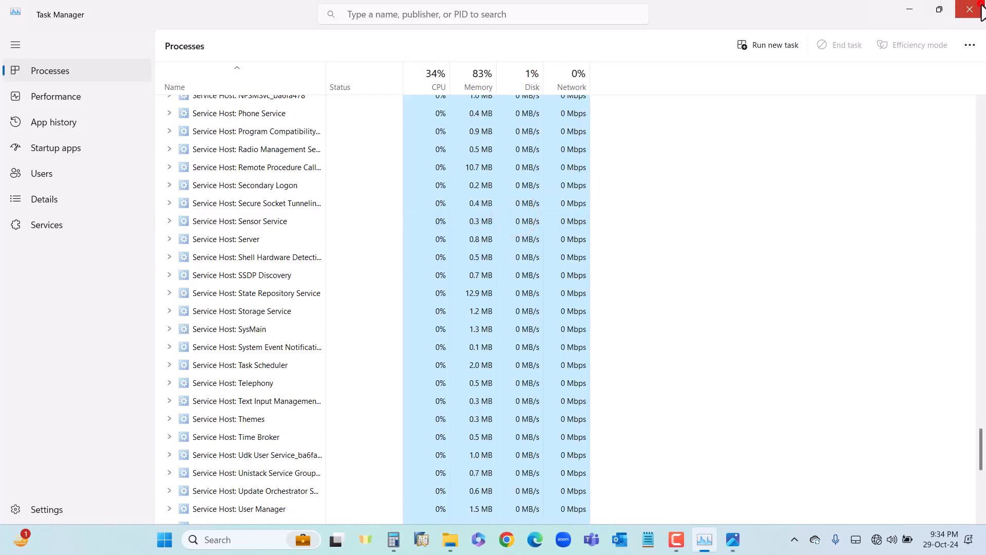
Step: Close Task Manager and open photoshop tools.jpg from the Windows desktop to view it
left_click(976, 7)
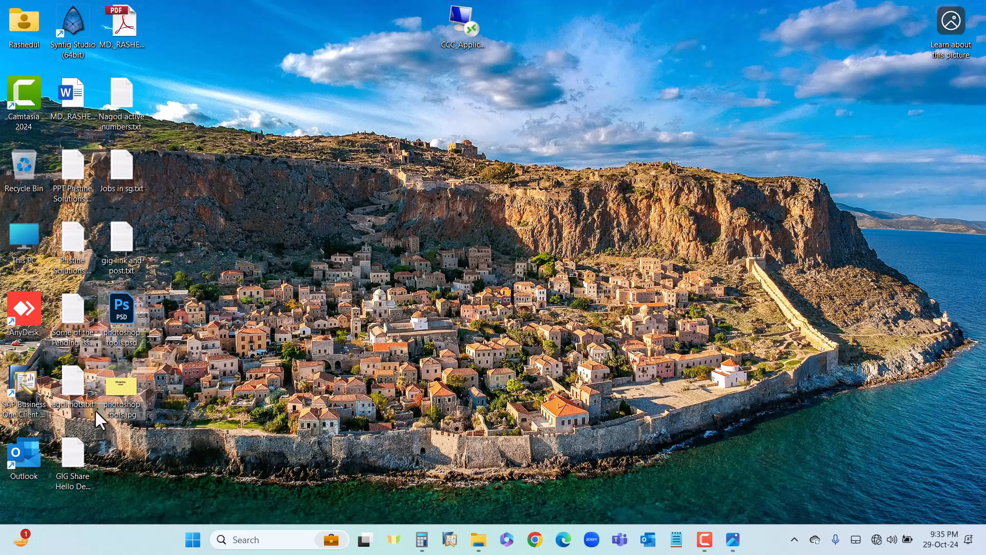
double_click(125, 384)
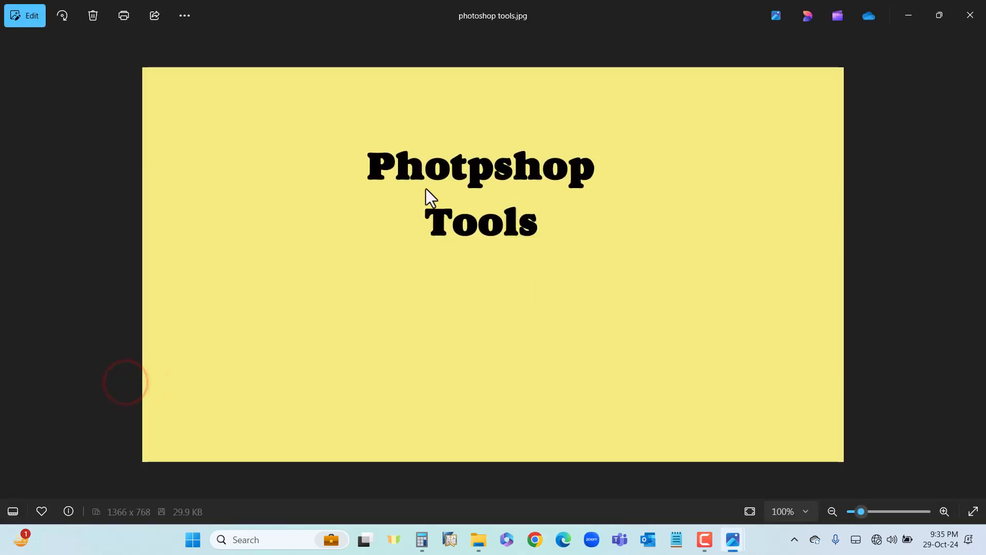